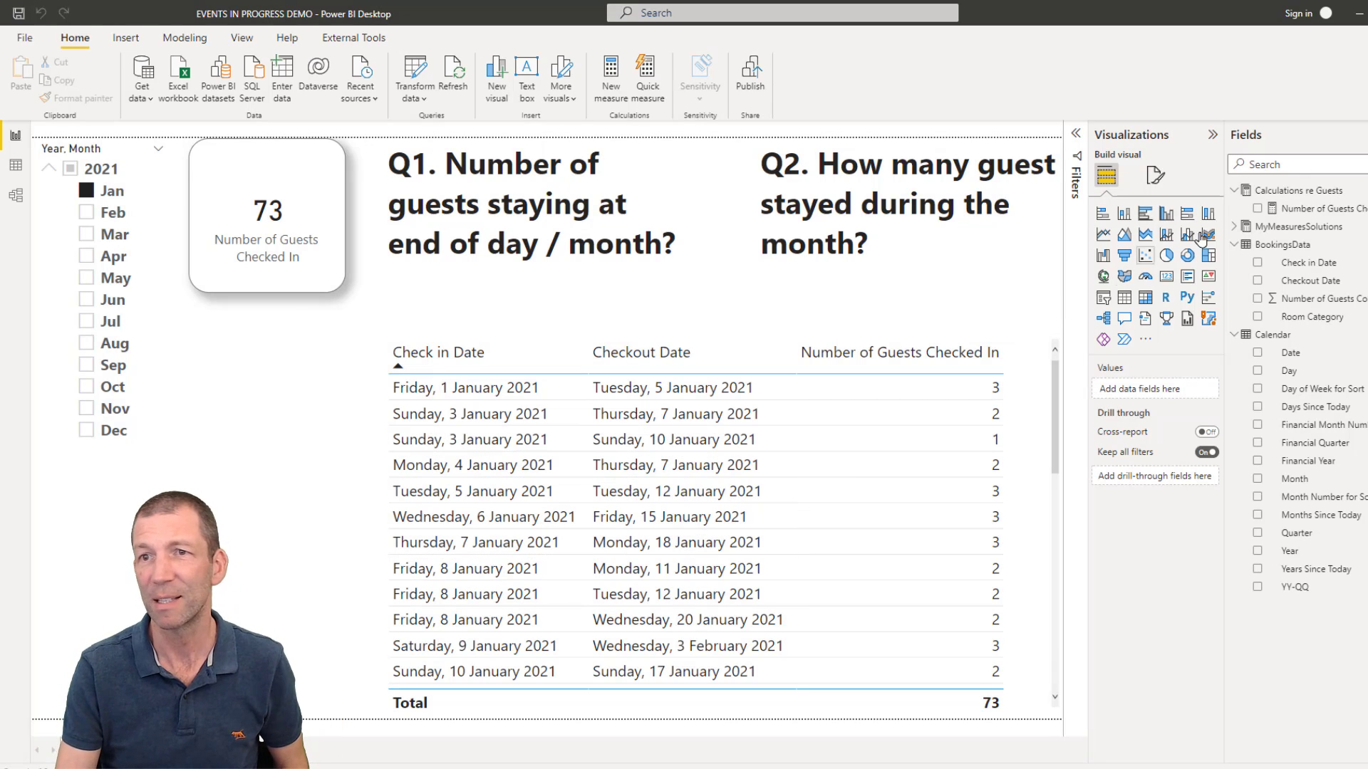
Show the Number of Guests Checked In measure's DAX, SUM(BookingsData[Number of Guests Column]).
left_click(1327, 214)
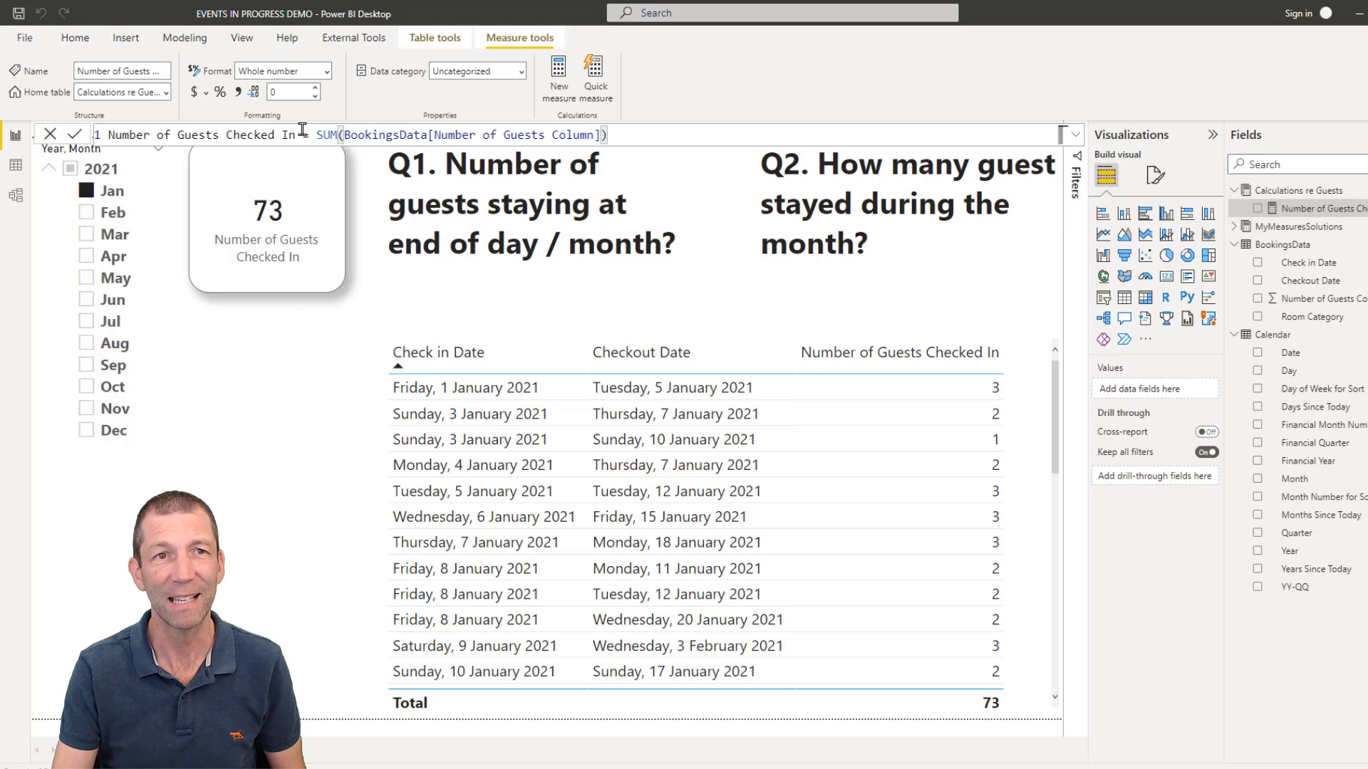
scroll(302, 129, "up", 3)
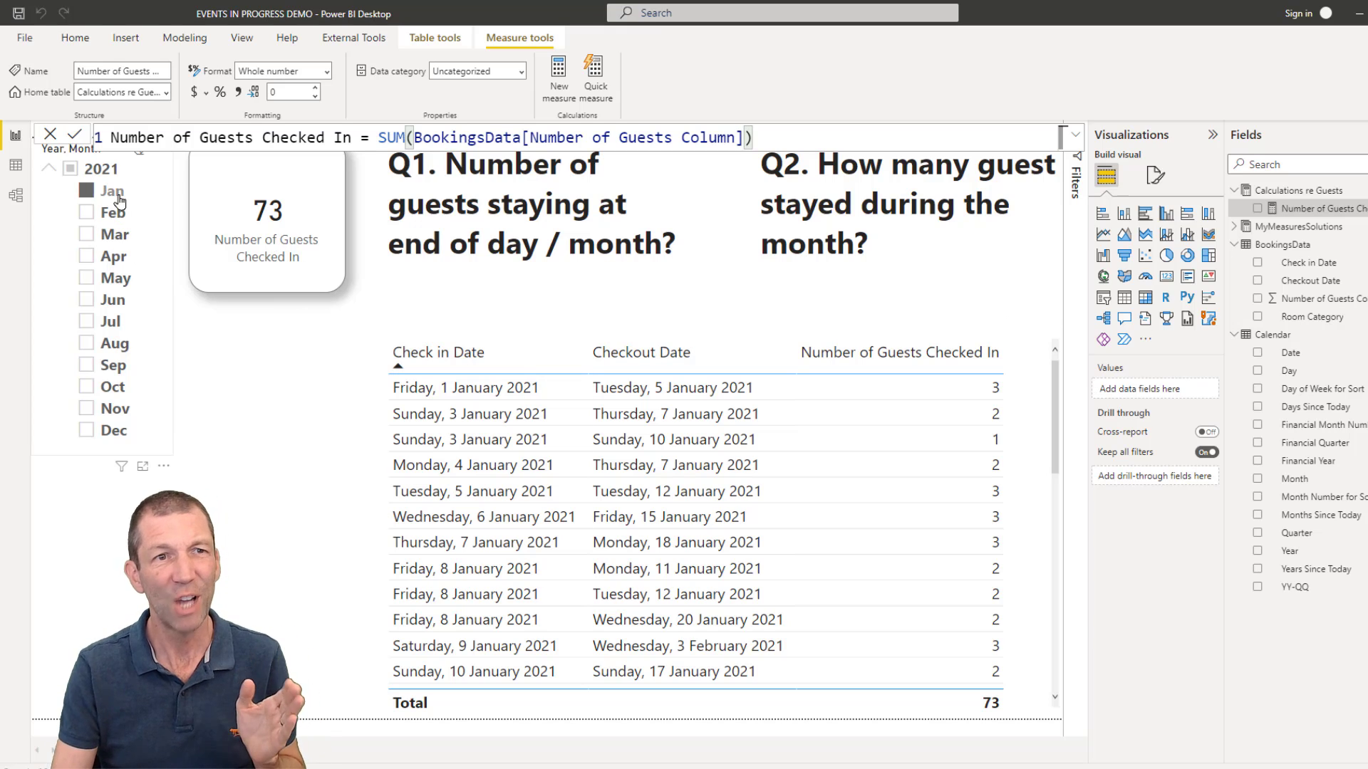
Check the table relationships in Model view, then return to the report page.
left_click(17, 196)
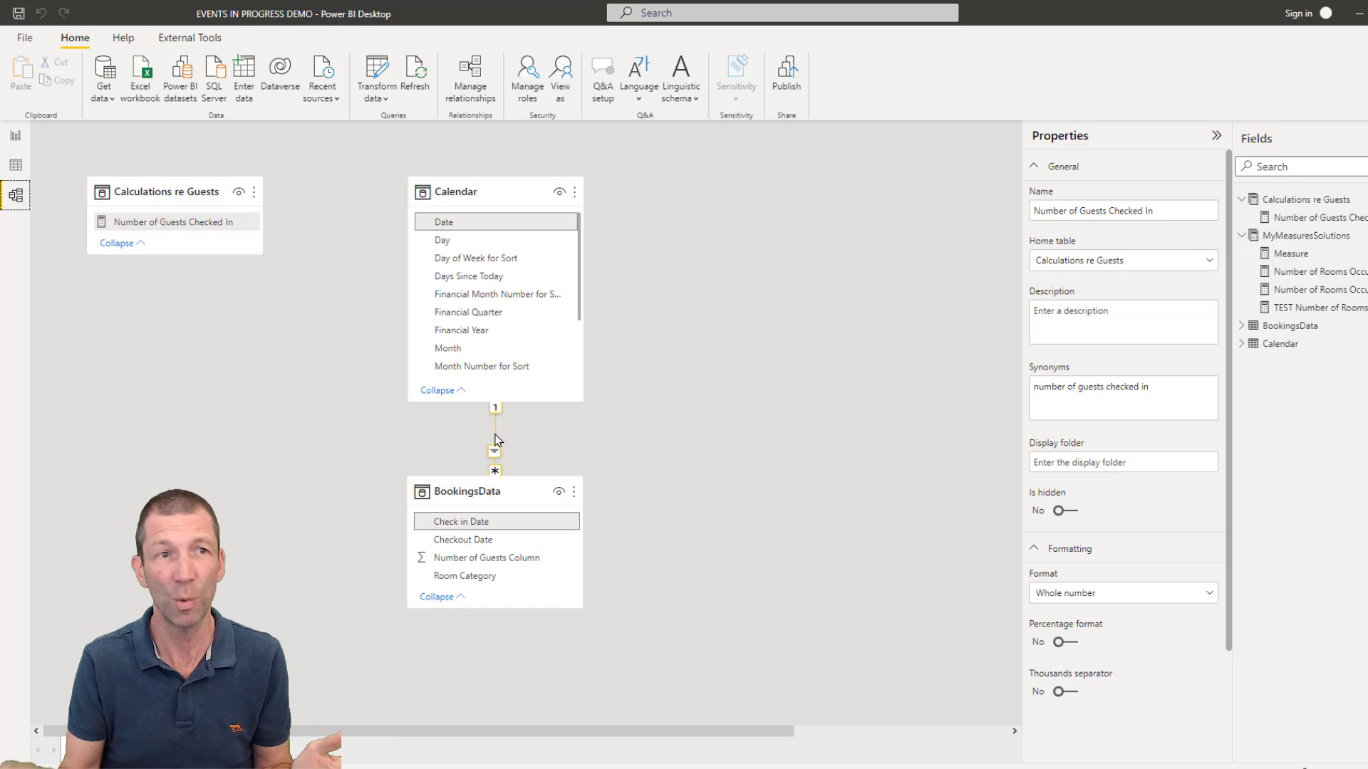
left_click(12, 141)
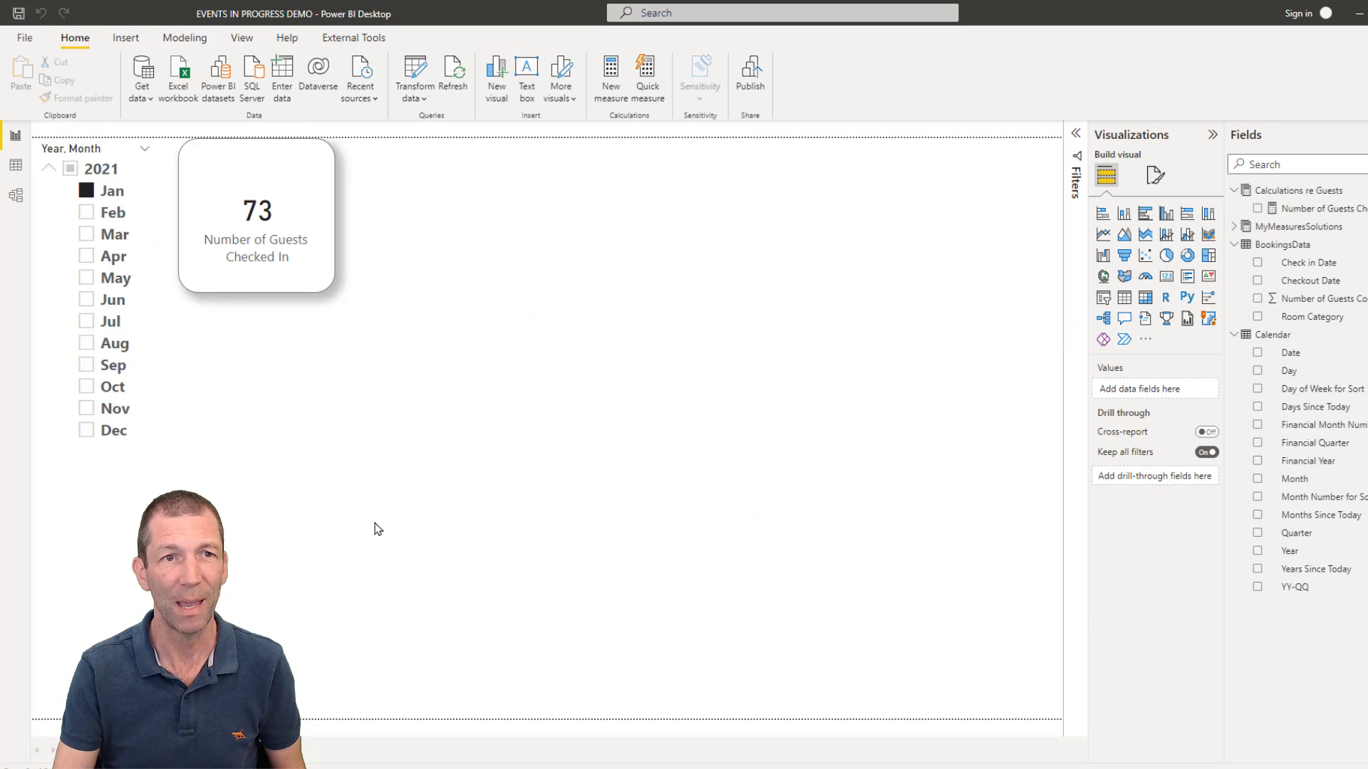
left_click(1258, 210)
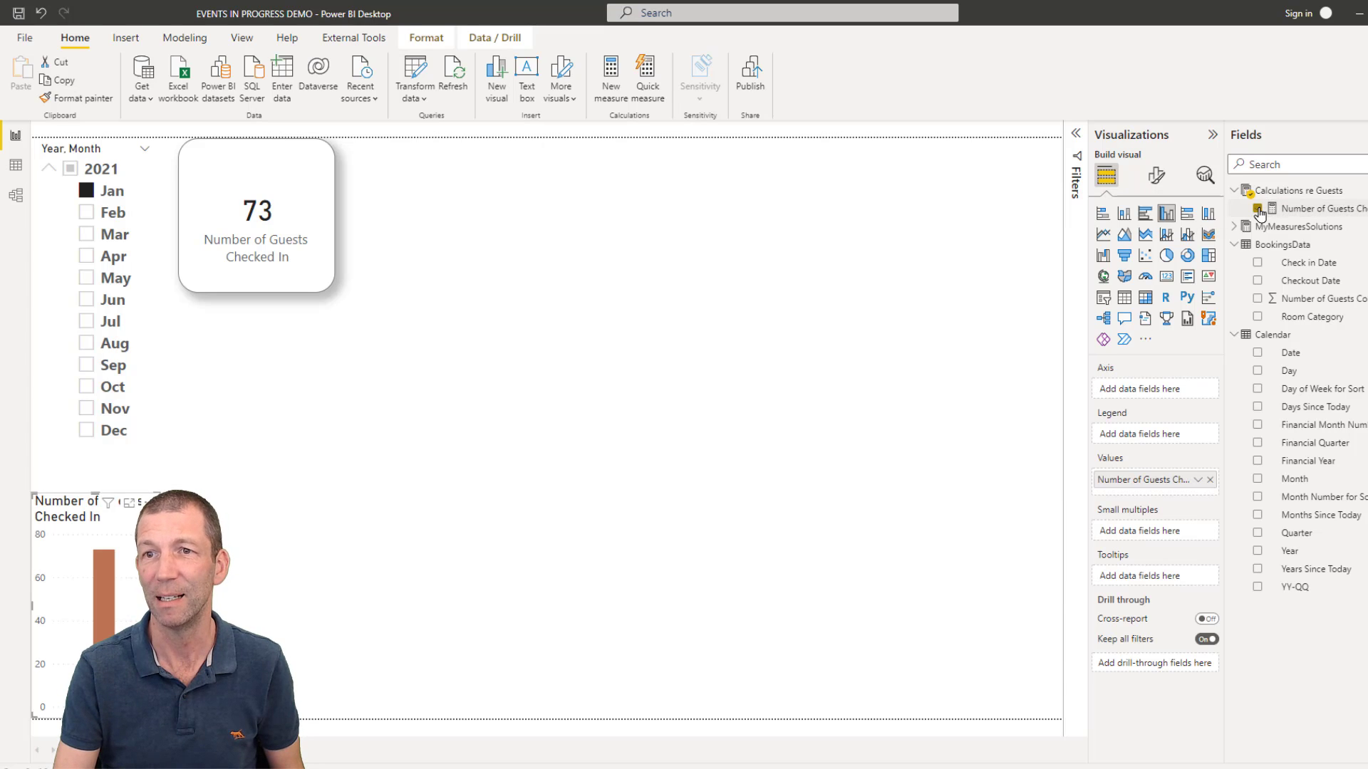
left_click(1258, 353)
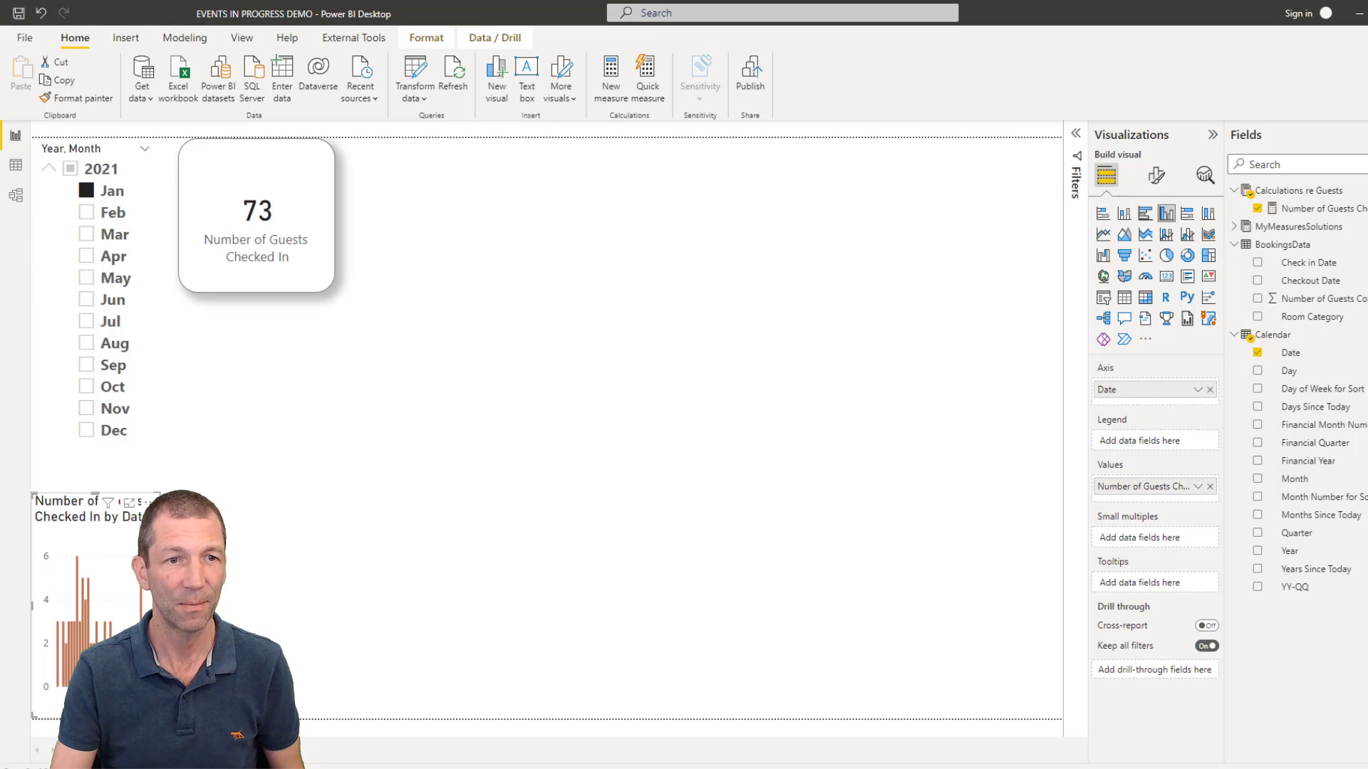
left_click_drag(160, 605, 611, 620)
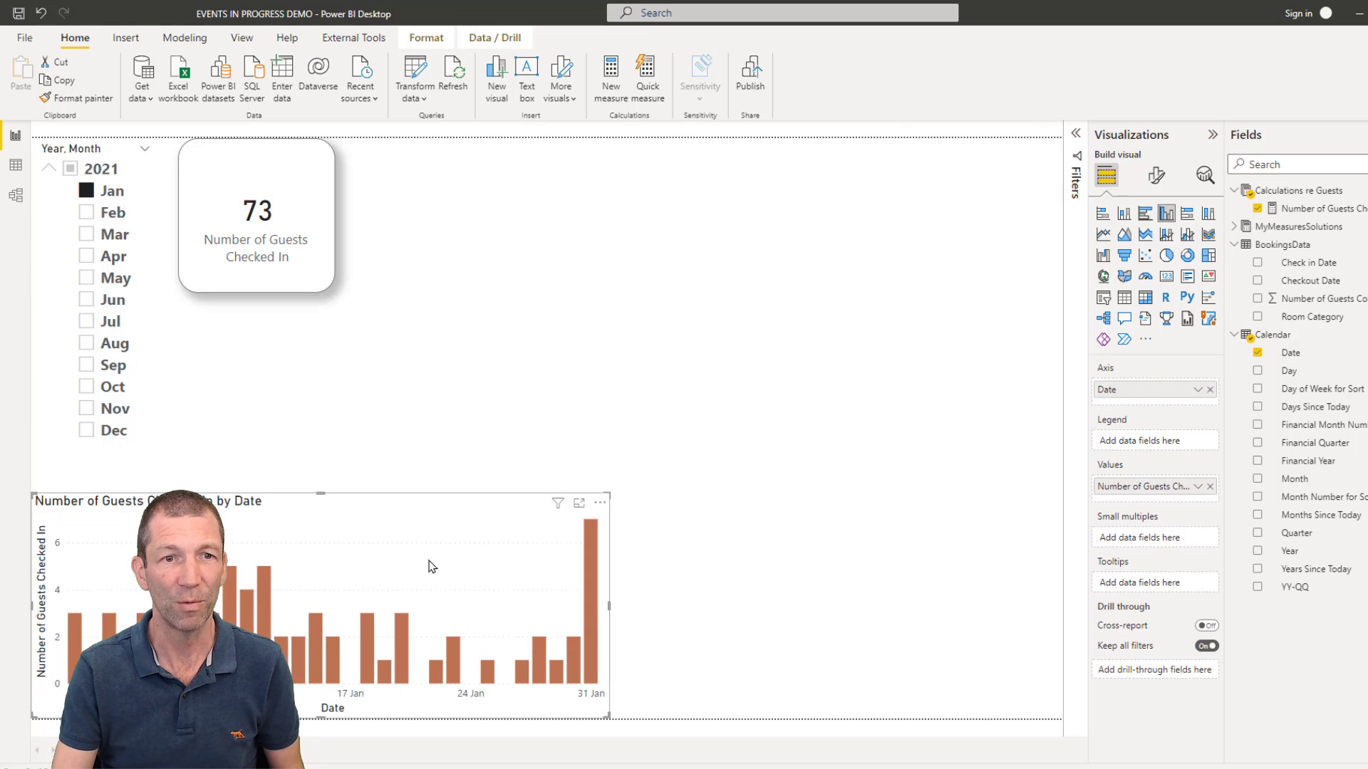
left_click_drag(430, 565, 750, 543)
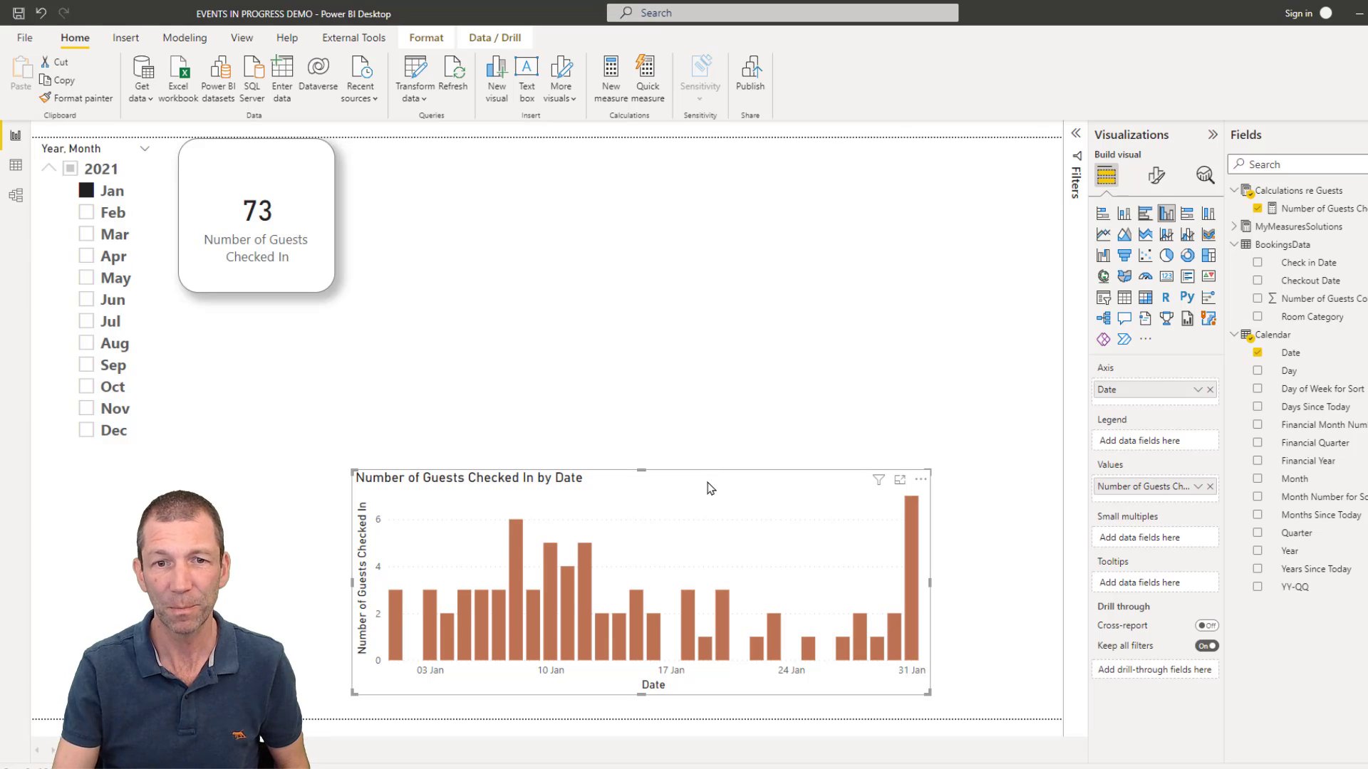
key("Delete")
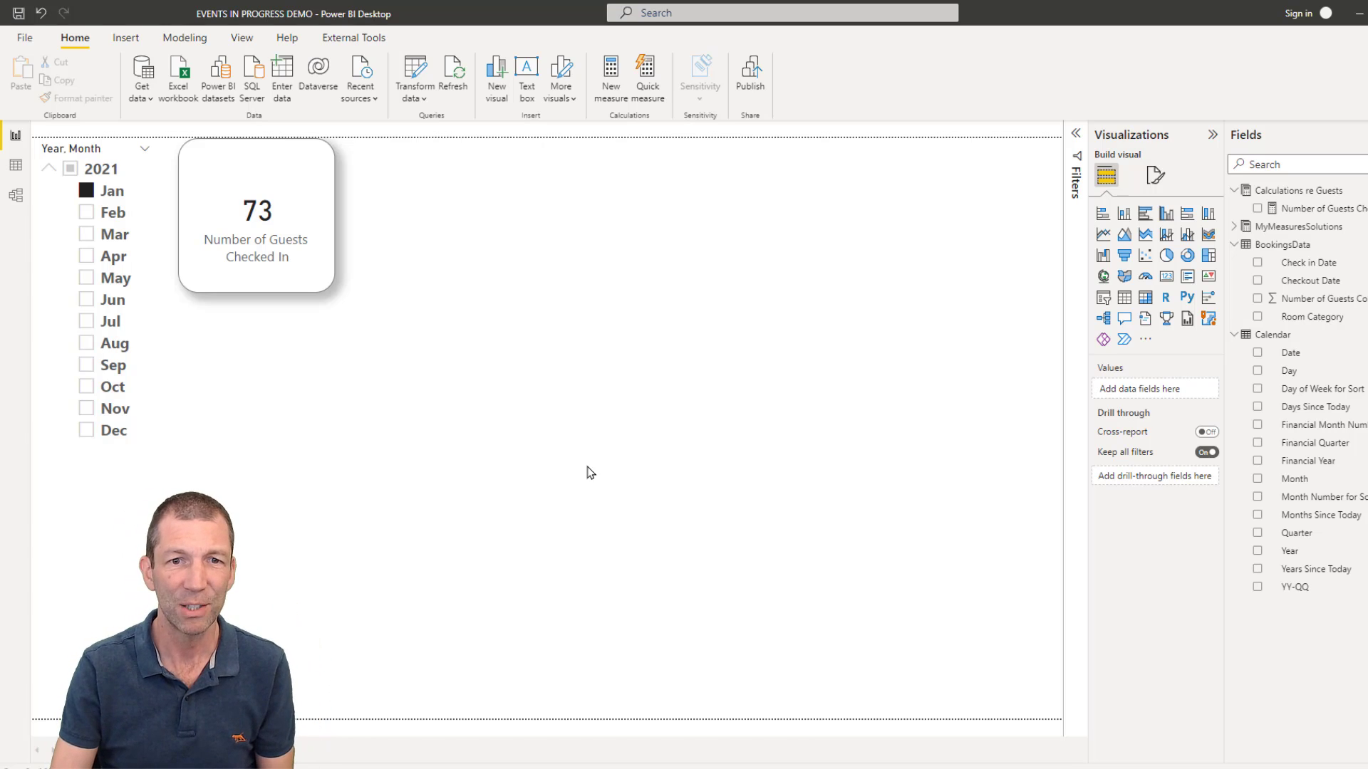
Rebuild the column chart of Number of Guests Checked In by Date and center it on the page.
key("ctrl+z")
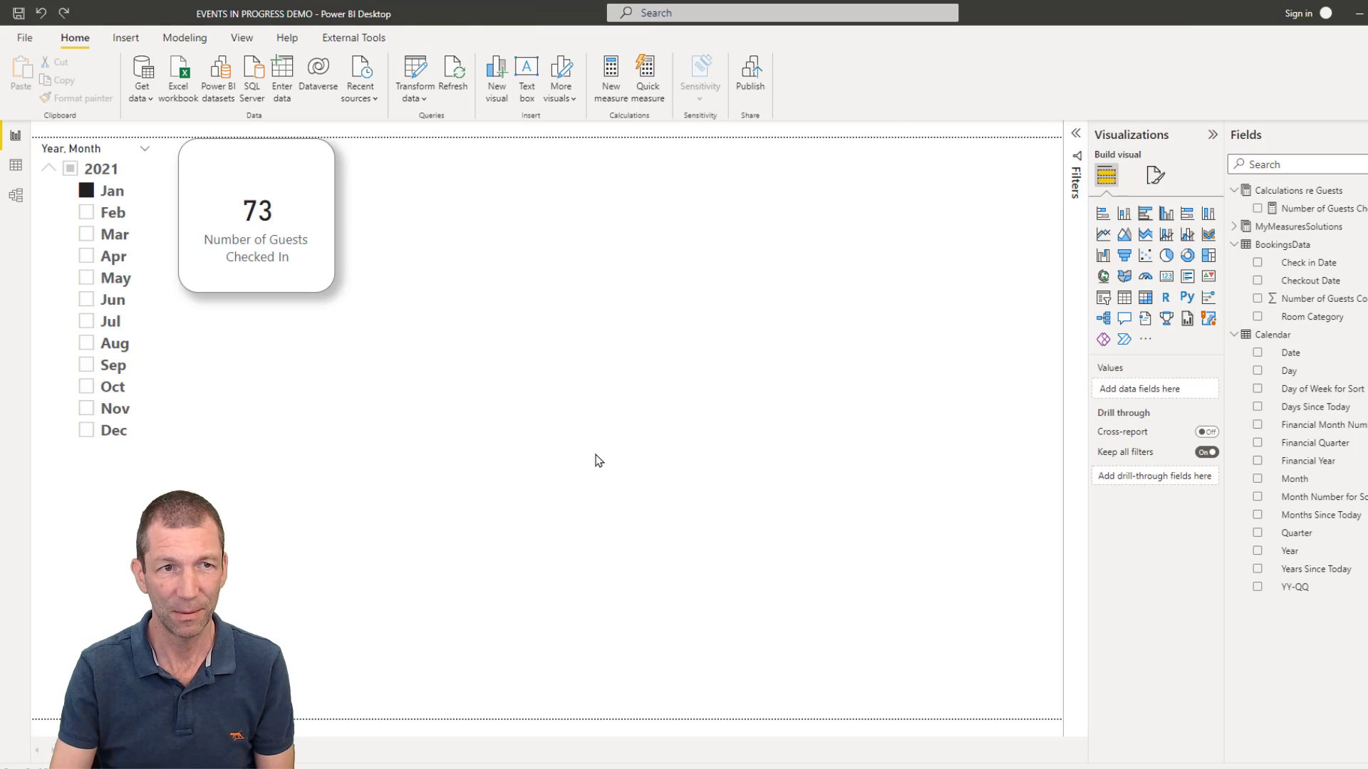
left_click(1258, 209)
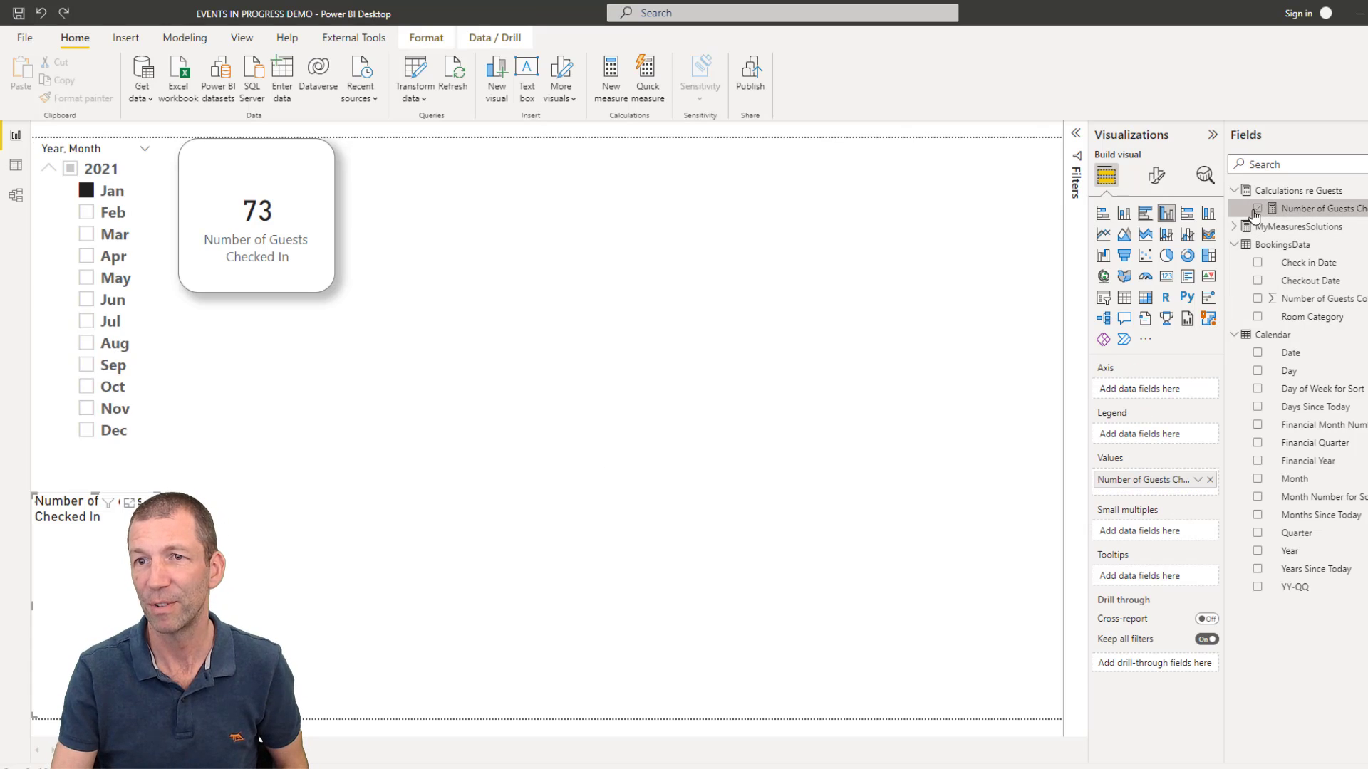
left_click(1257, 353)
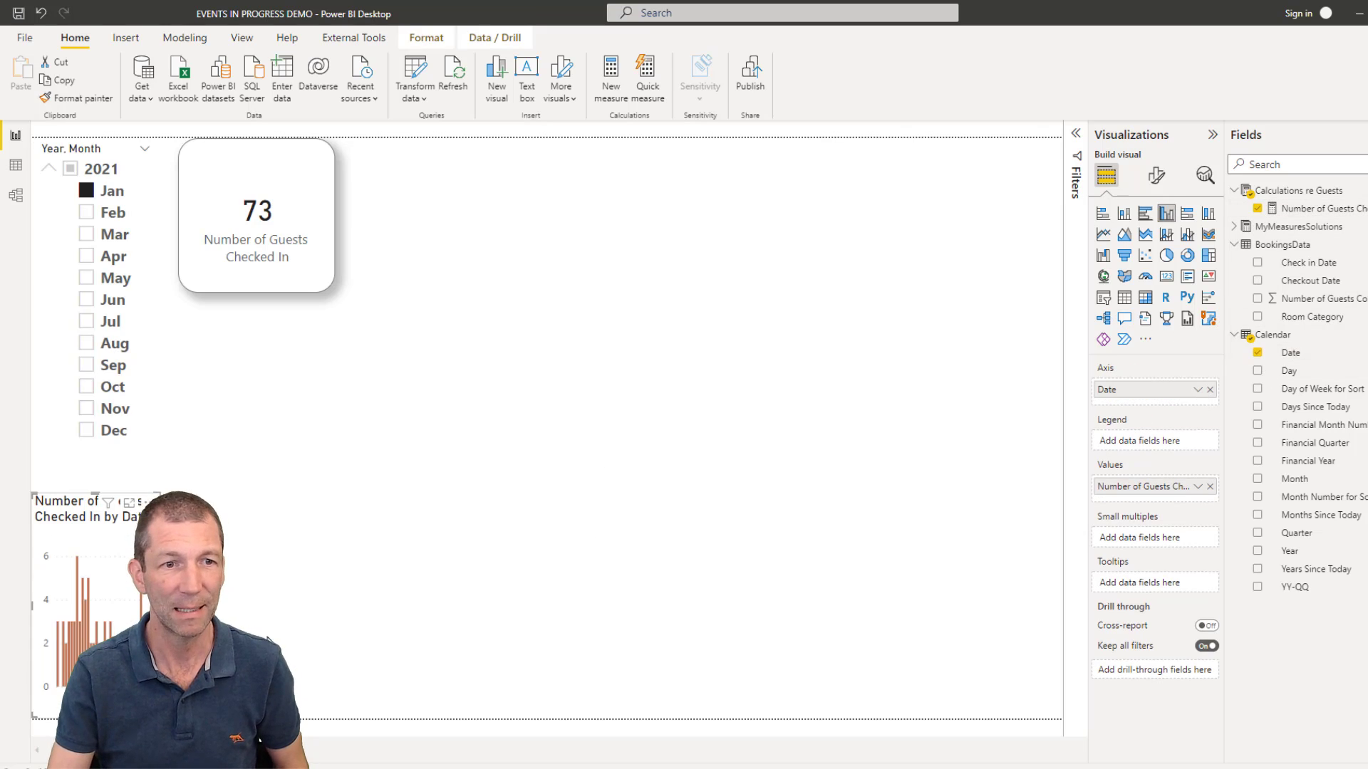
left_click_drag(160, 605, 482, 616)
left_click_drag(433, 513, 883, 406)
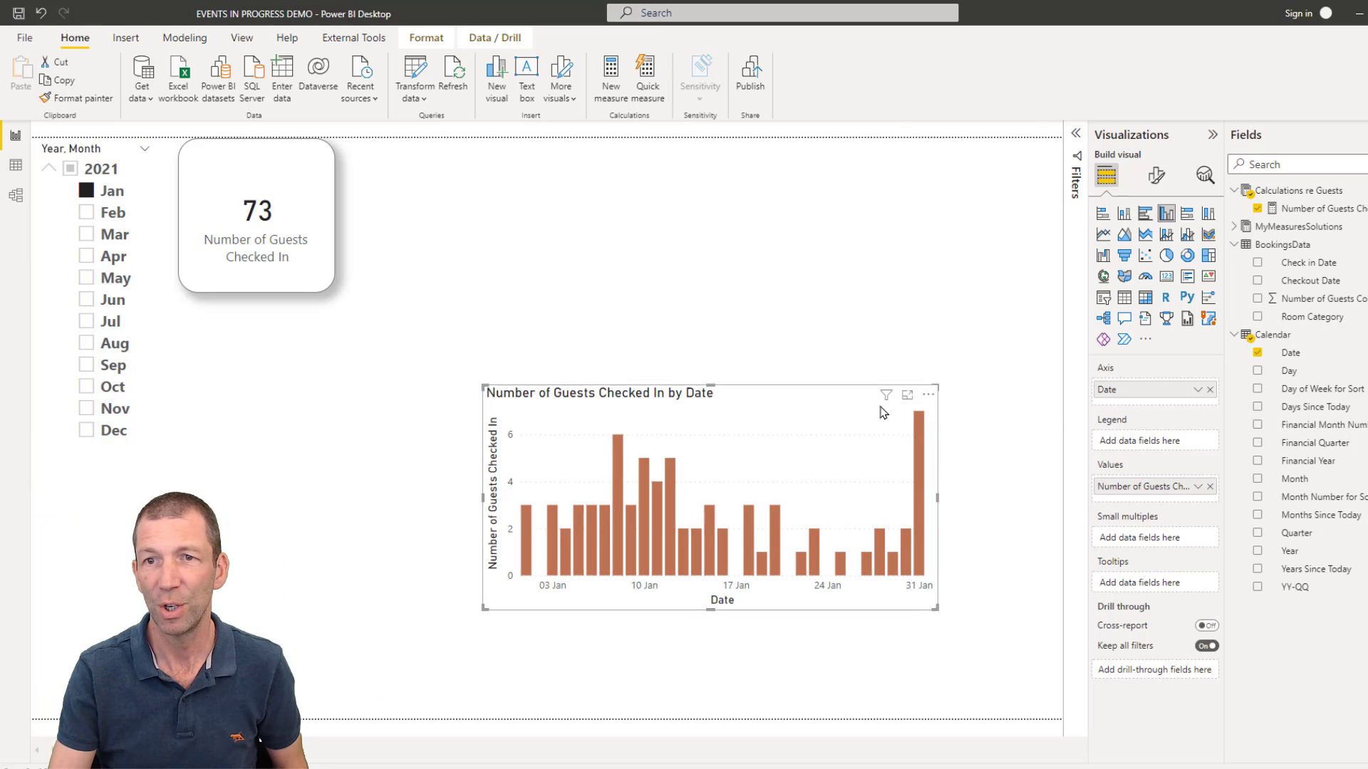
Turn on data labels with 100% label density and enlarge the chart.
left_click(1156, 176)
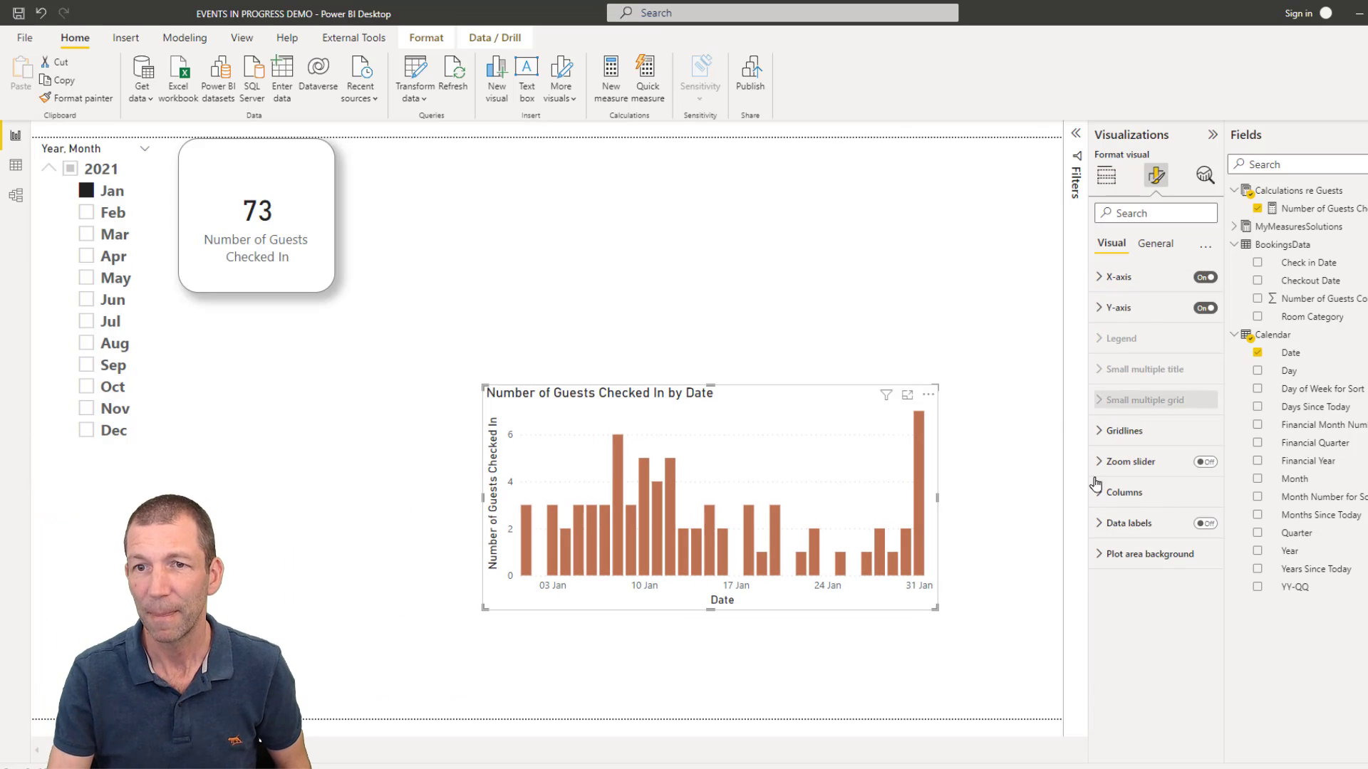
left_click(1204, 524)
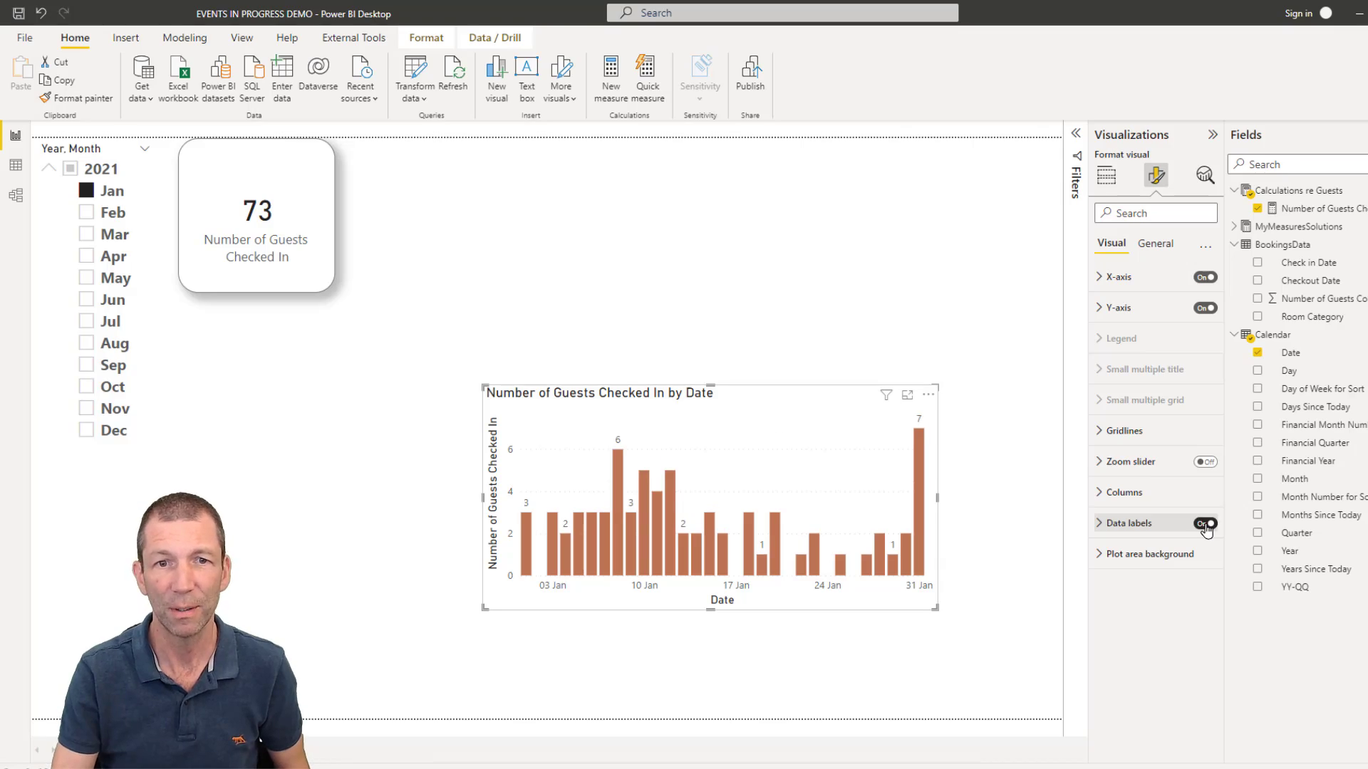
left_click(1128, 524)
scroll(1154, 541, "down", 3)
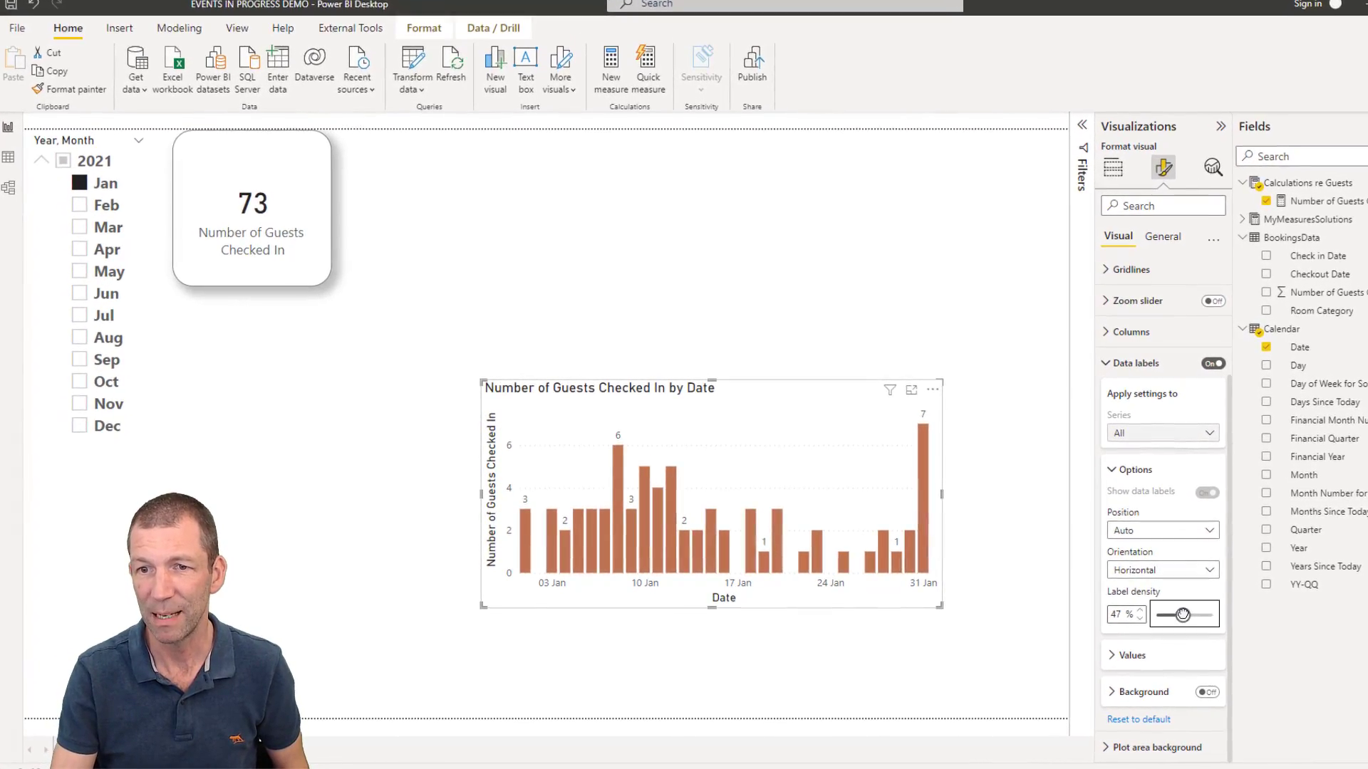
left_click_drag(1183, 614, 1224, 619)
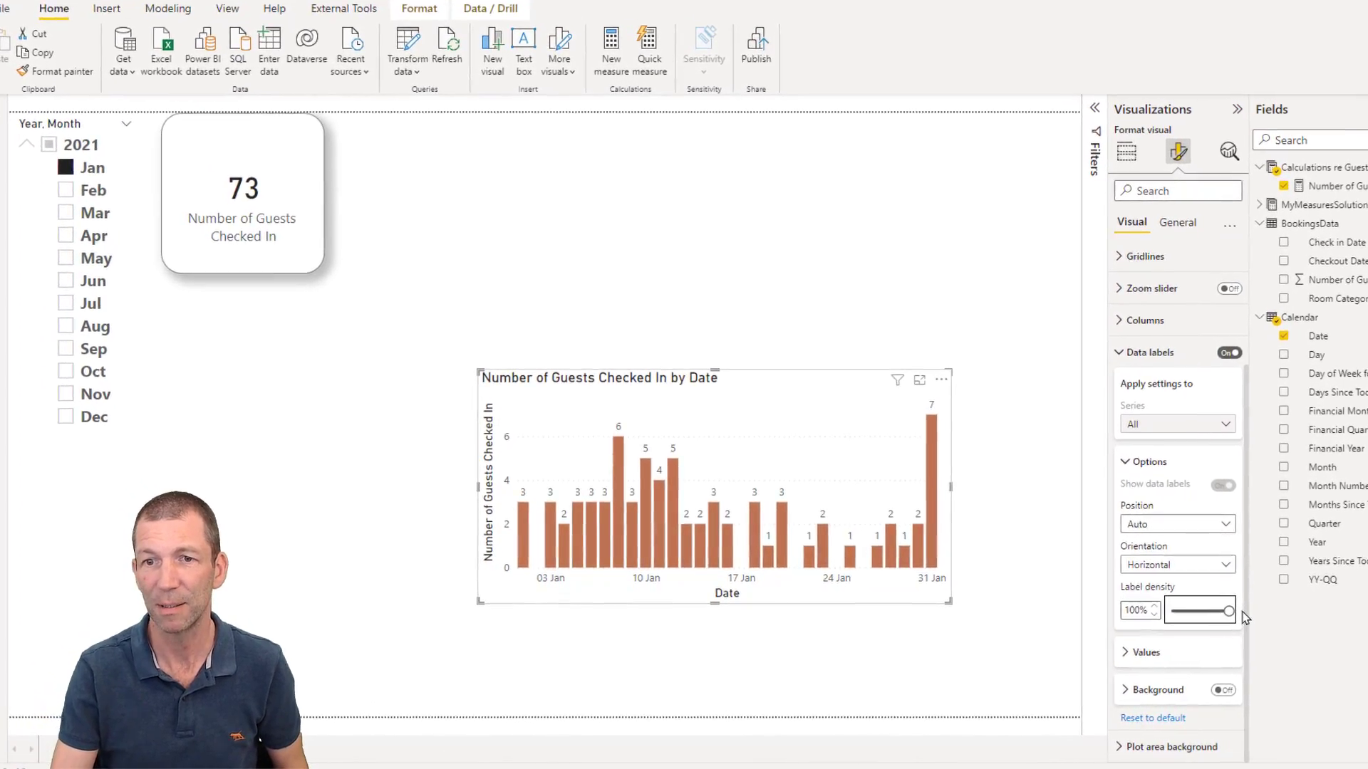
left_click_drag(479, 603, 222, 645)
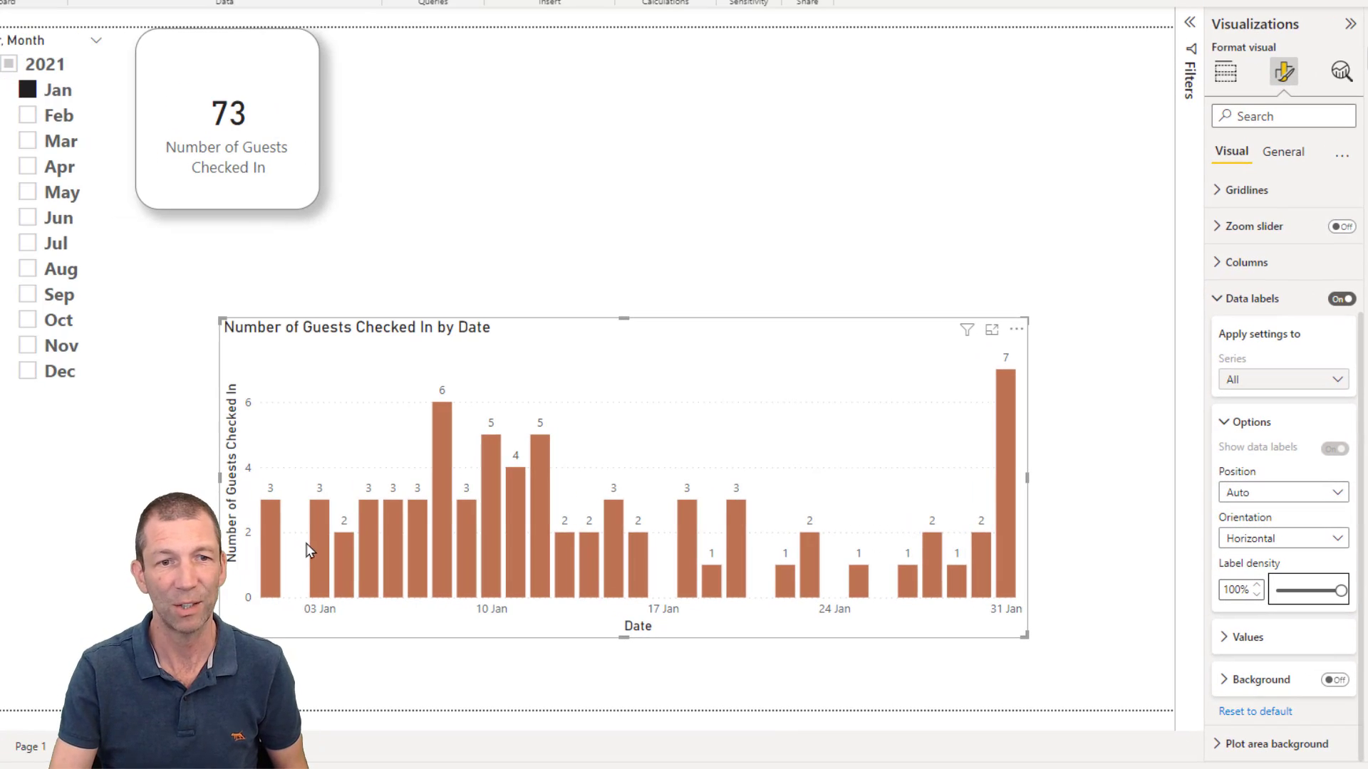
mouse_move(319, 548)
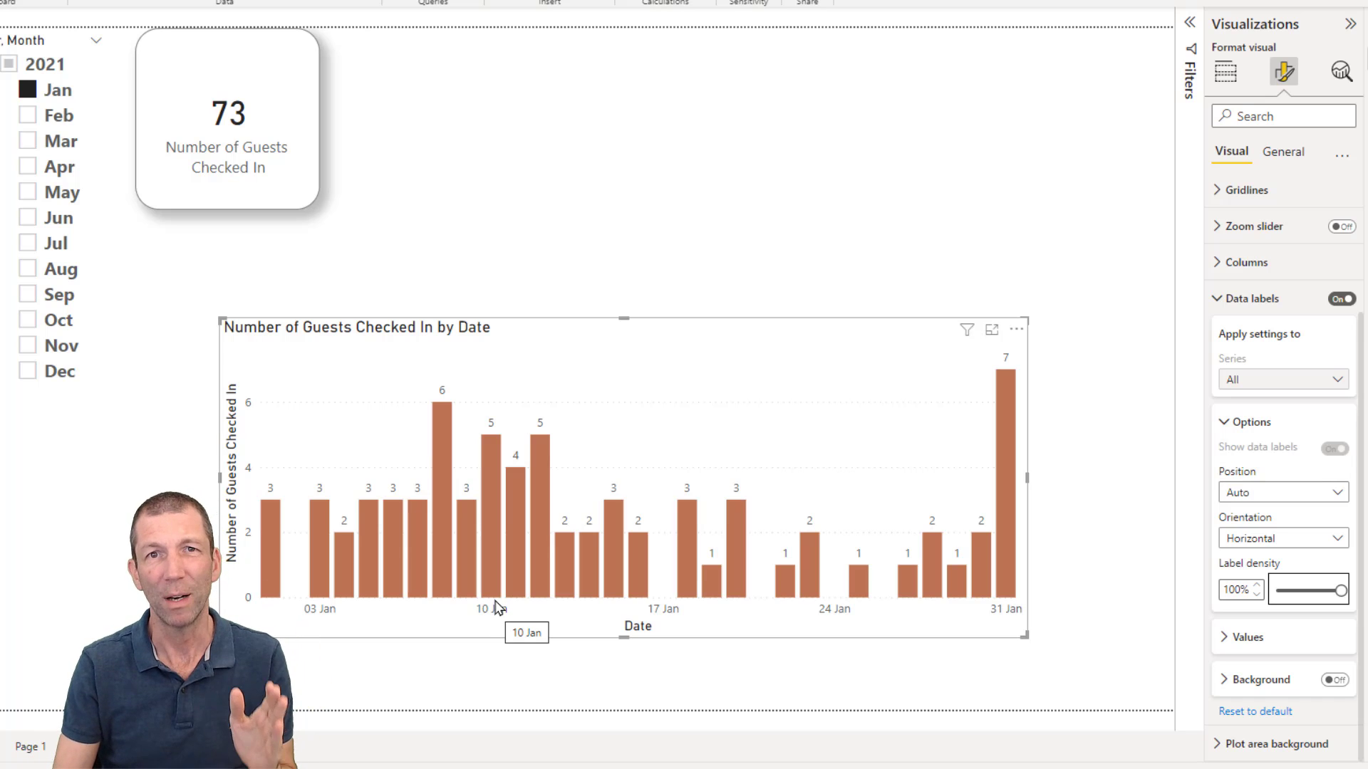
left_click(30, 748)
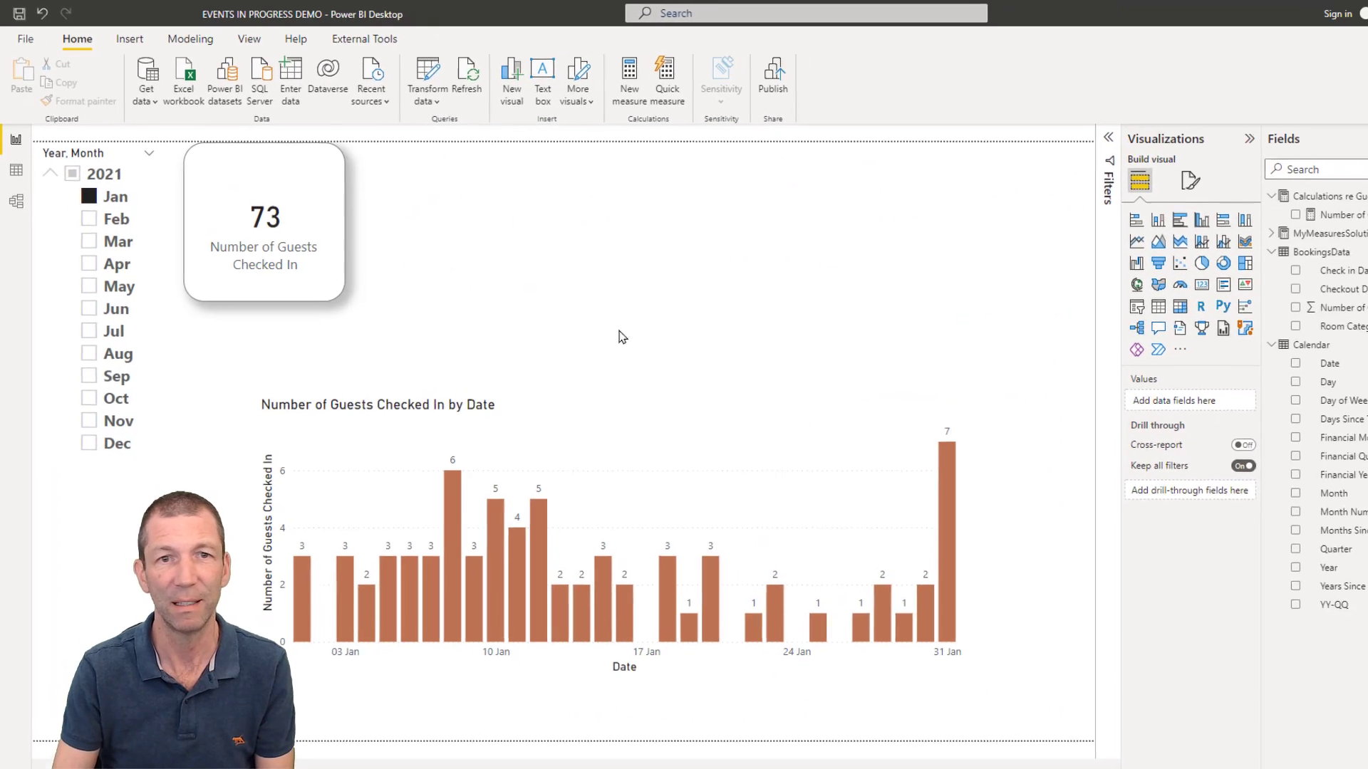
Add a new measure to the Calculations re Guests table.
right_click(1305, 193)
left_click(1338, 200)
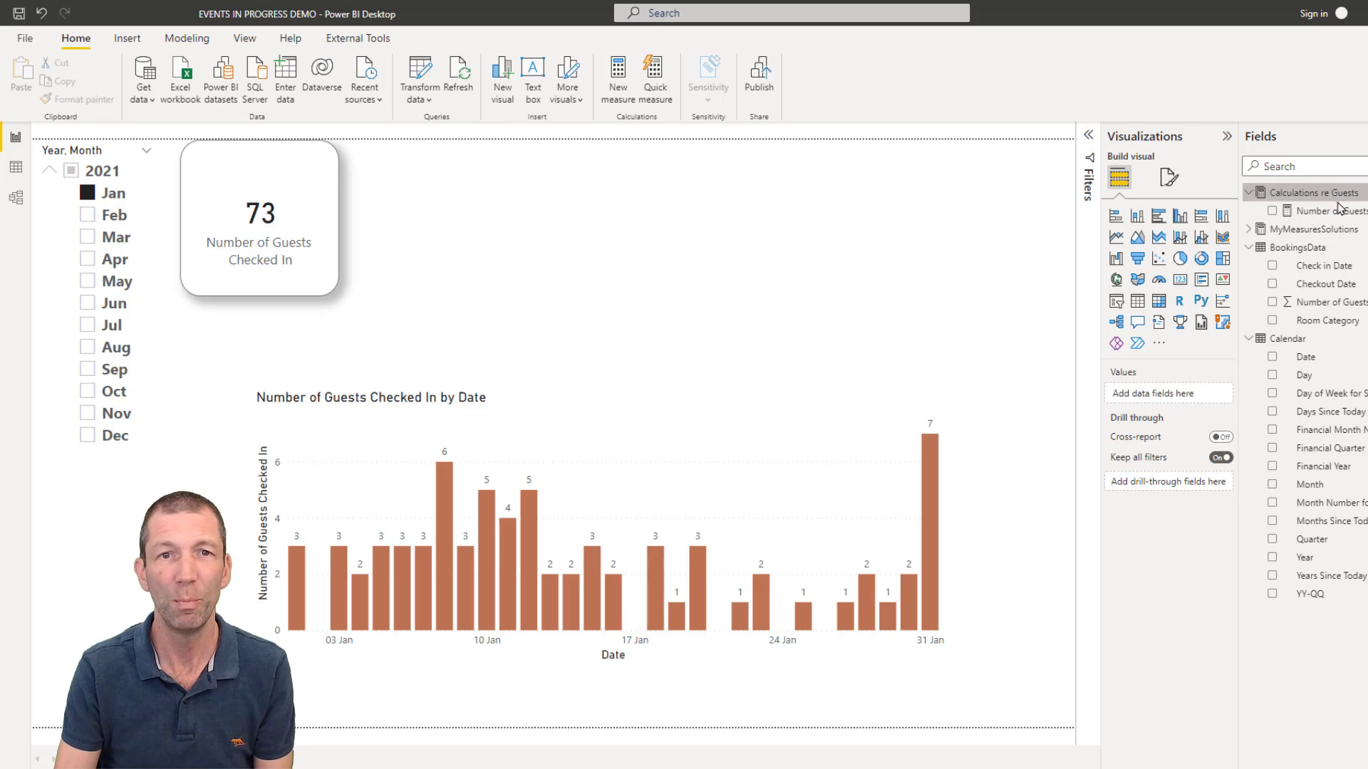
scroll(436, 133, "up", 5, "ctrl")
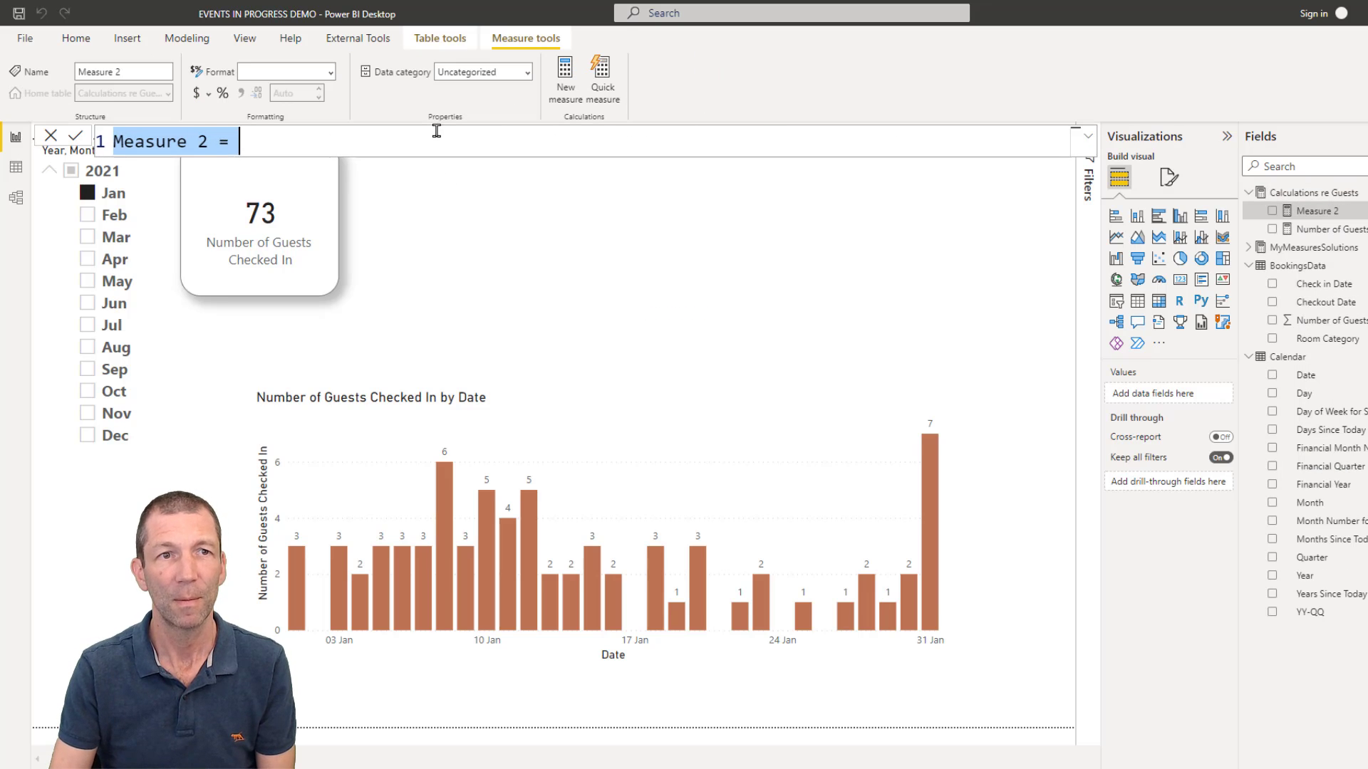
scroll(436, 133, "up", 1, "ctrl")
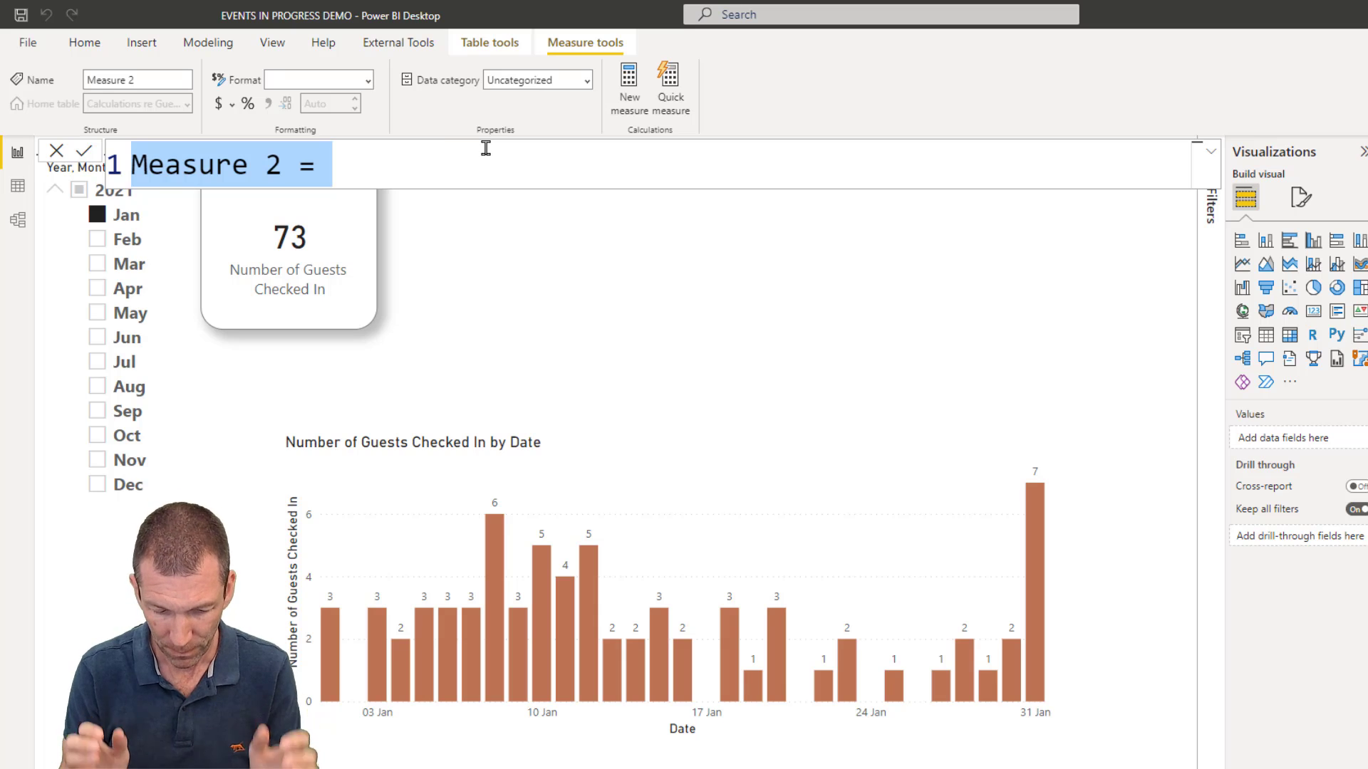
Name the measure 'Number of Guests Present at end of Period =' and start line 2 with VAR.
type("Number of")
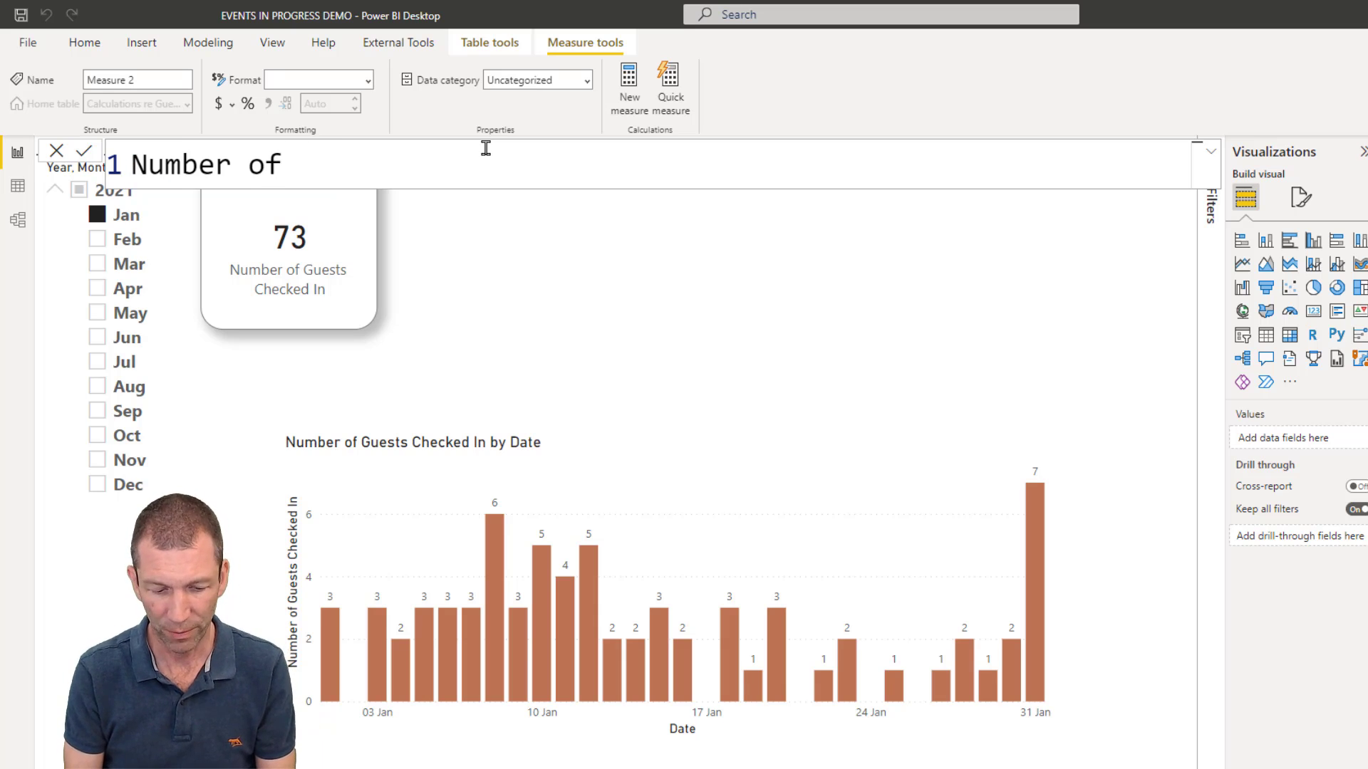
type(" Guest ")
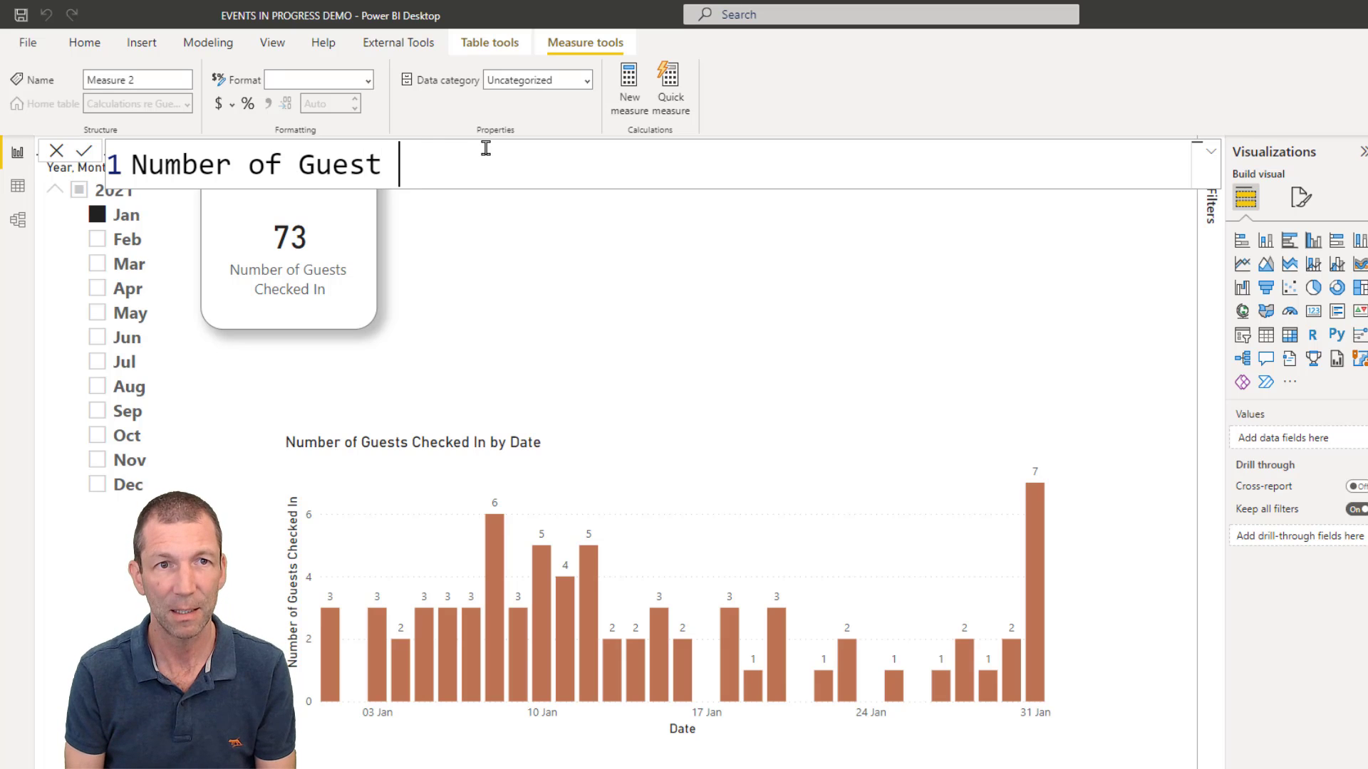
type(" Present =")
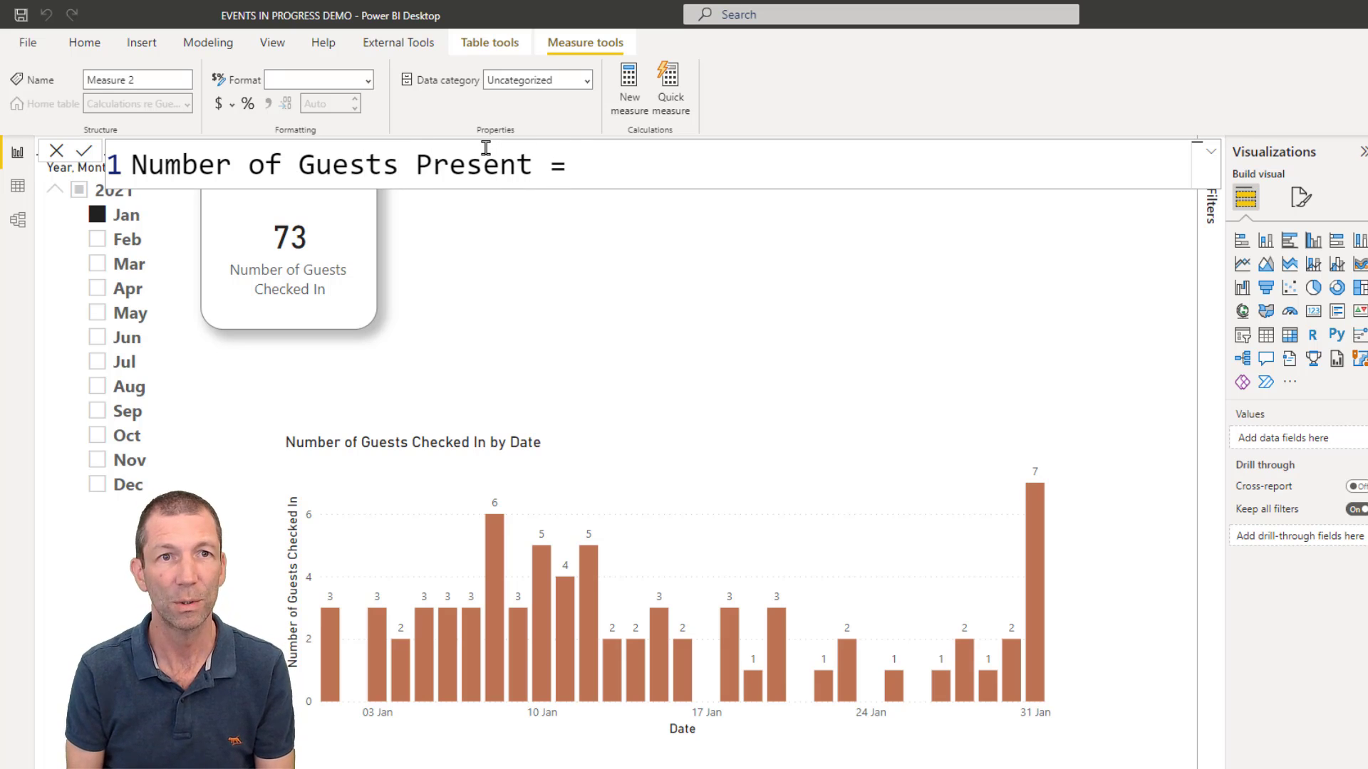
key("shift+Return")
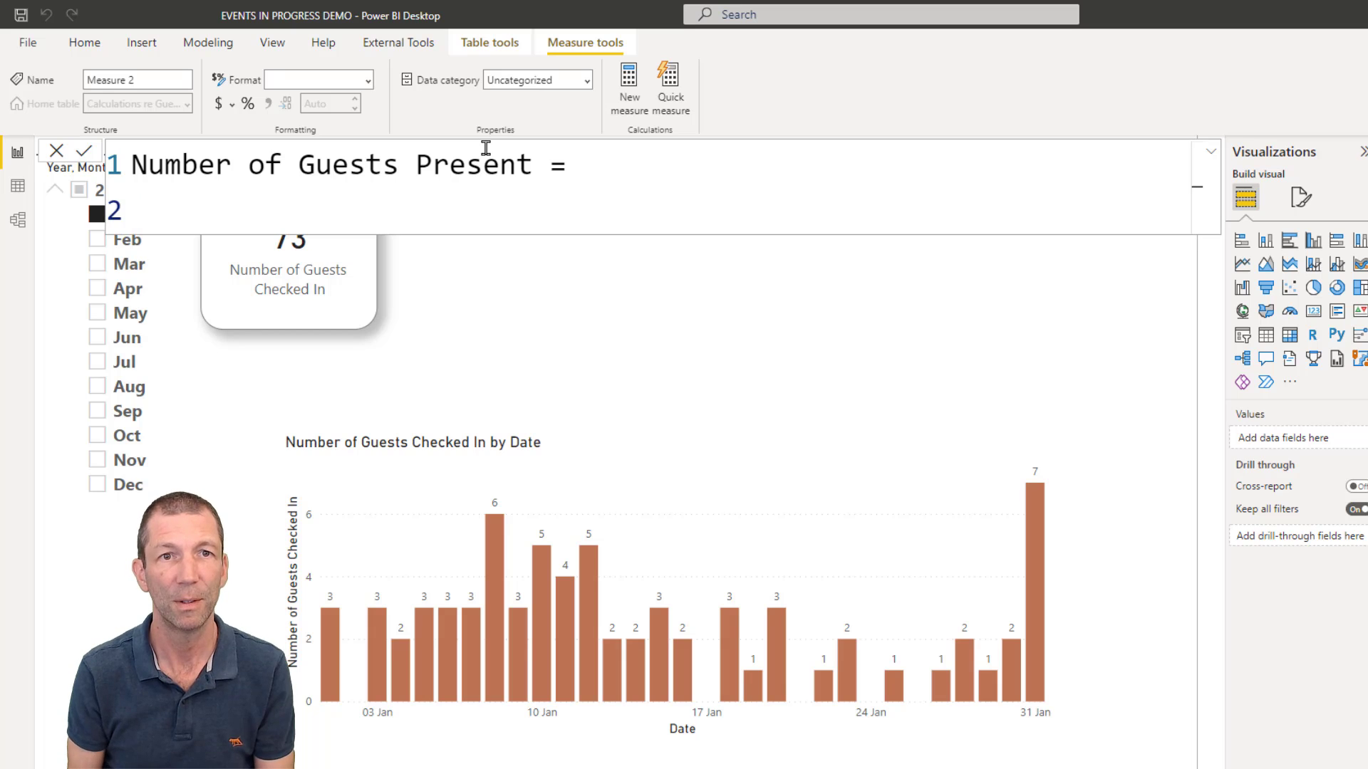
left_click(533, 165)
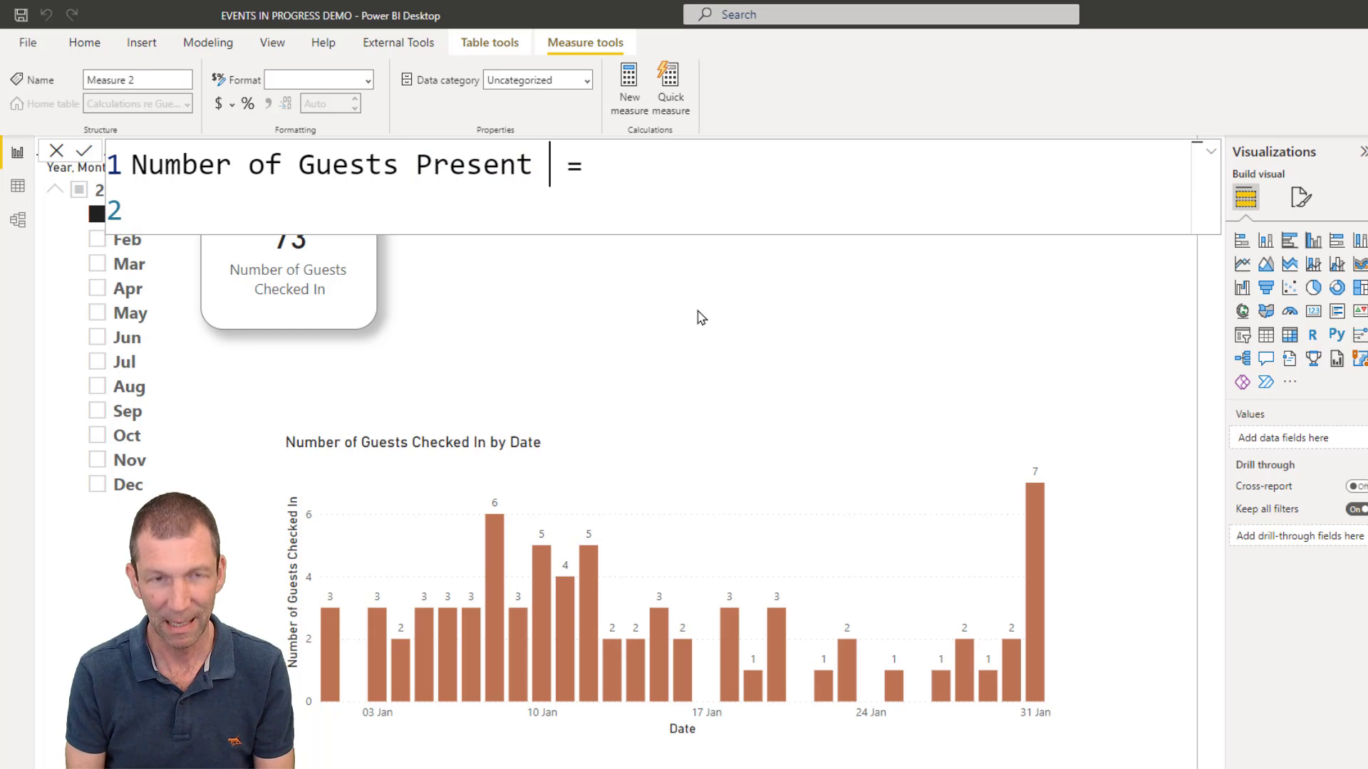
type("at end of Per")
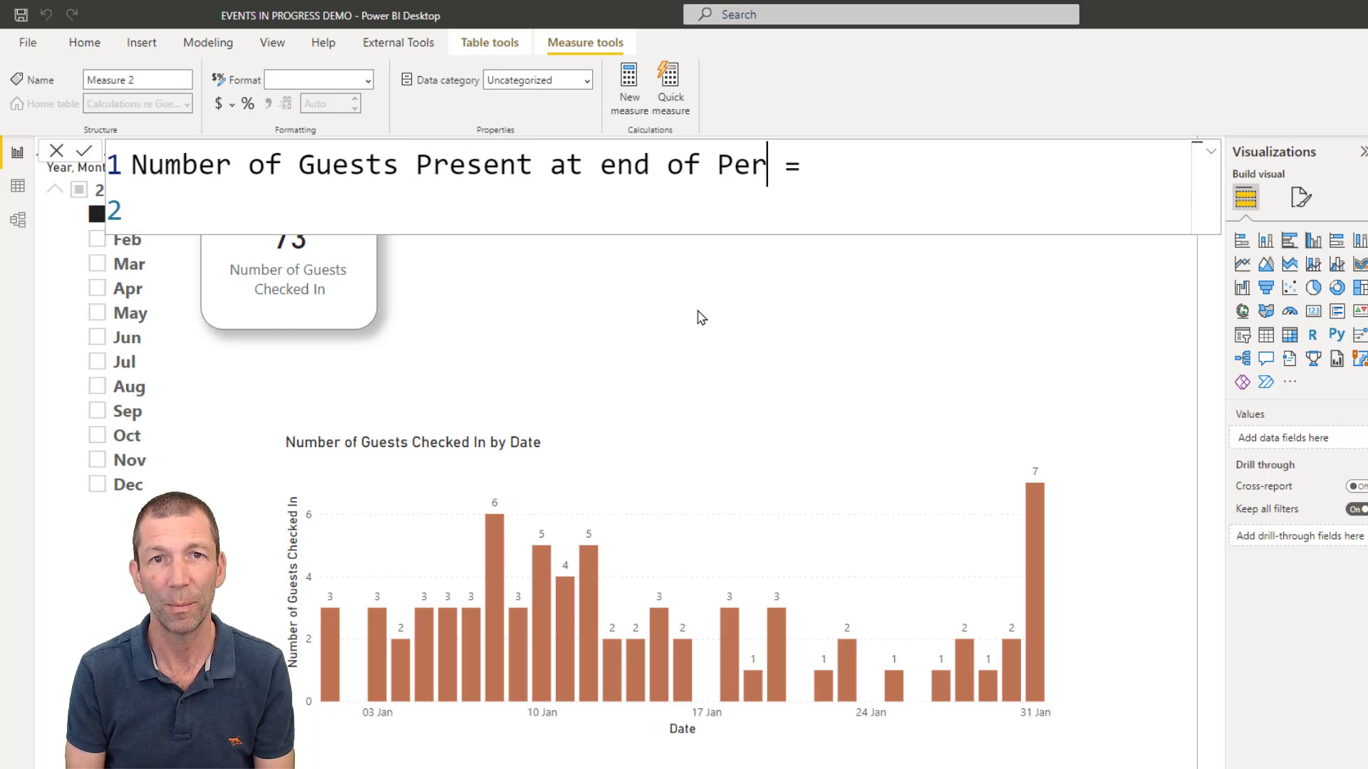
type("iod")
left_click(709, 220)
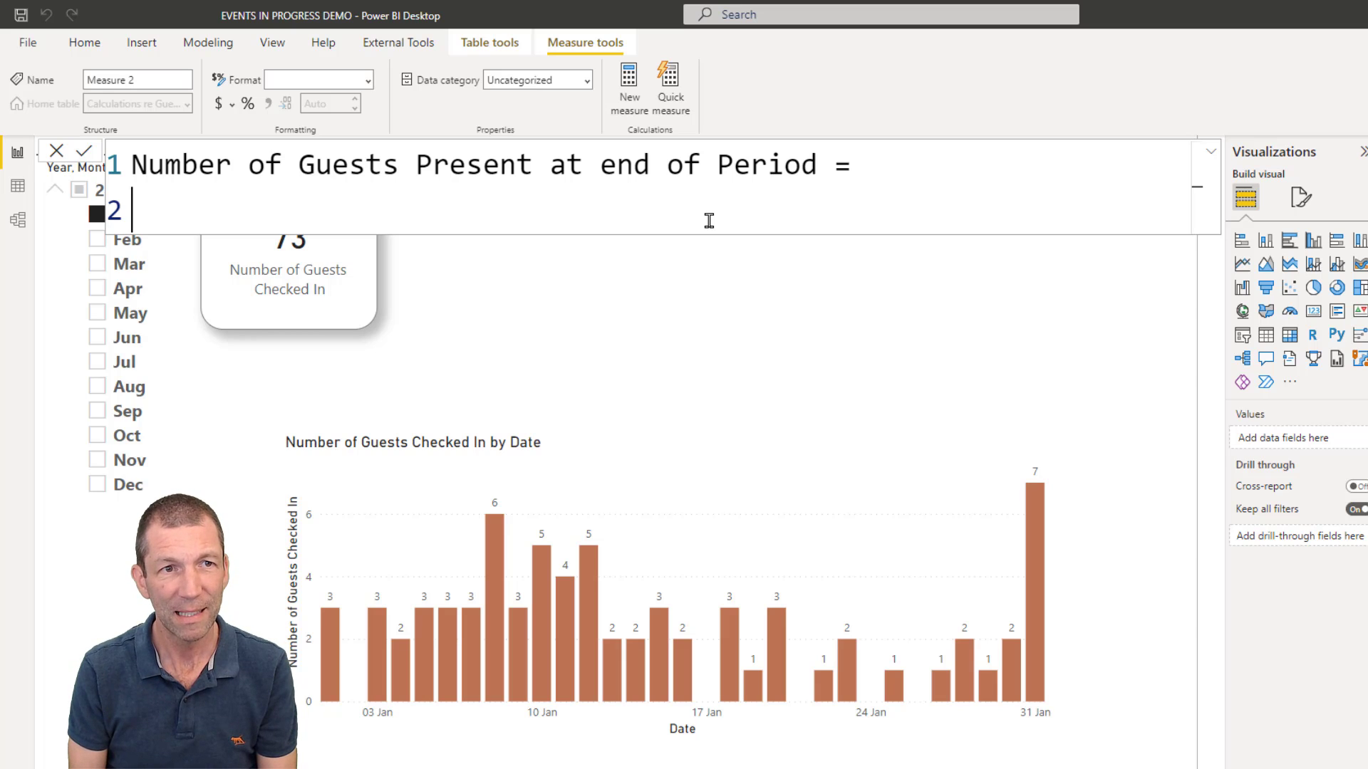
type("VAR")
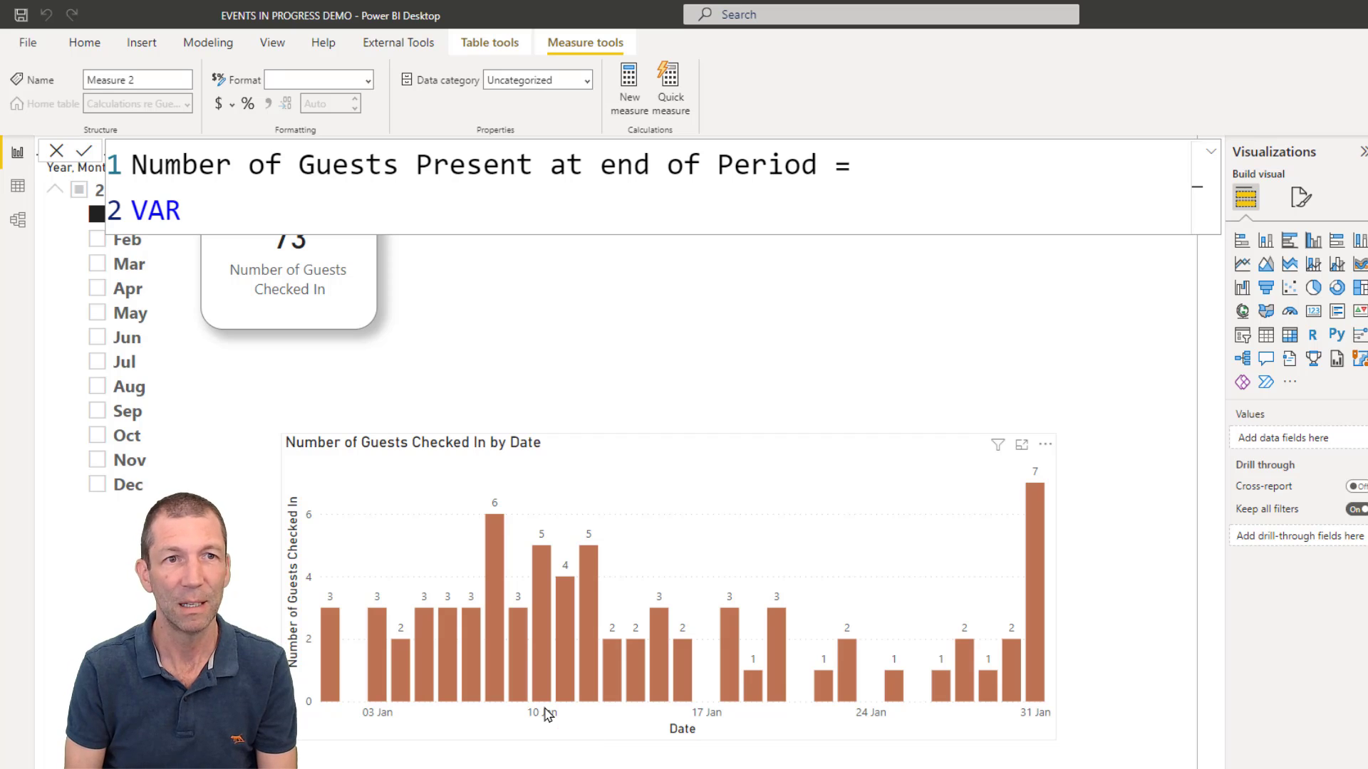
Define EndDatePerVisual = MAX('Calendar'[Date]) and begin a VAR RESULT = line.
type("EndDate")
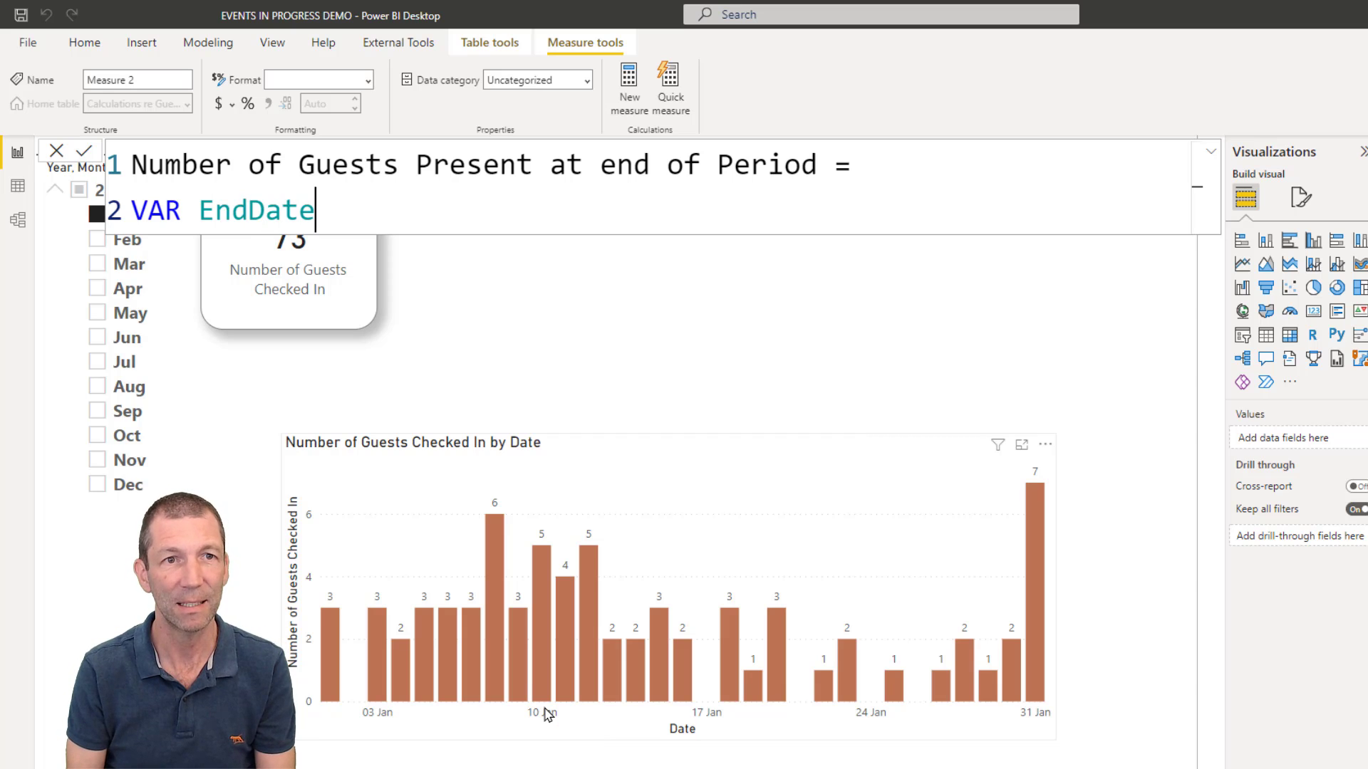
type("PerVisual ")
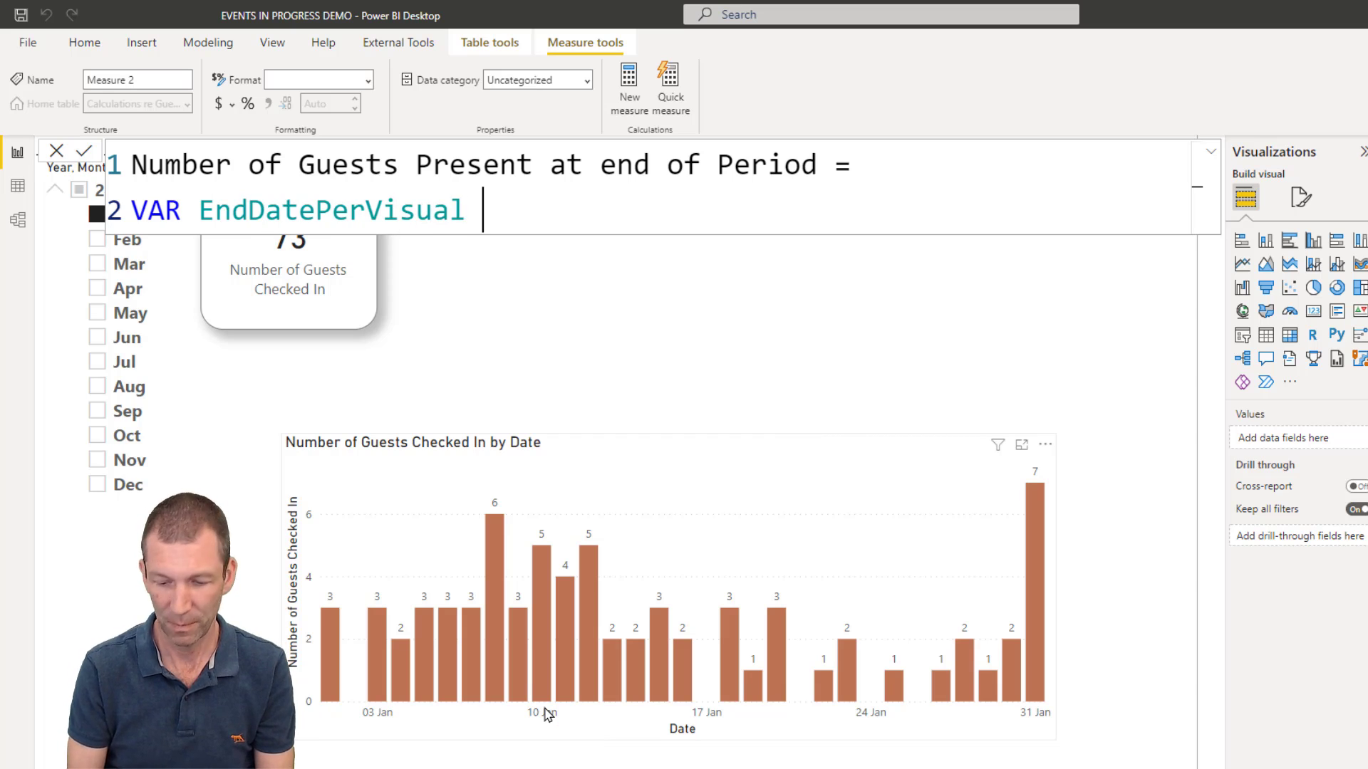
type("= MAX(Calen")
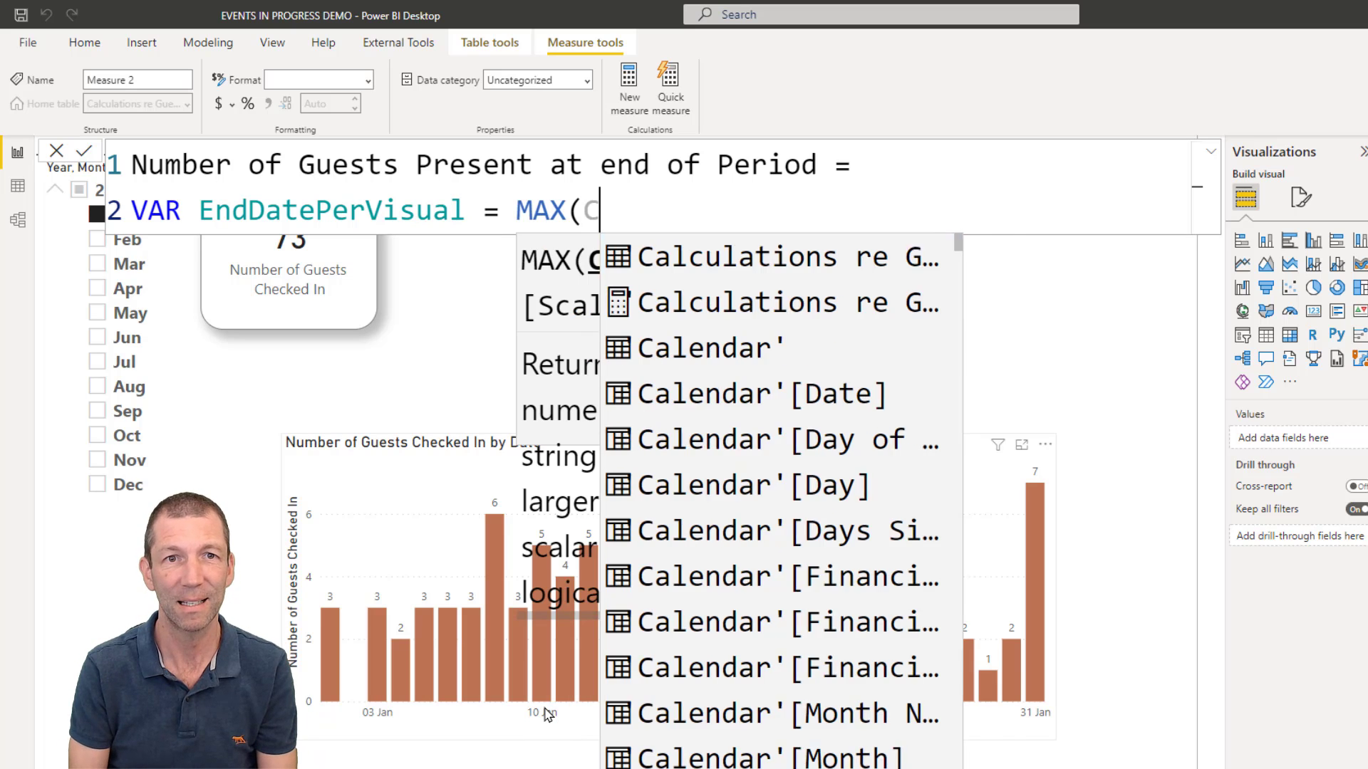
key("Down")
key("Down")
key("Down")
key("Tab")
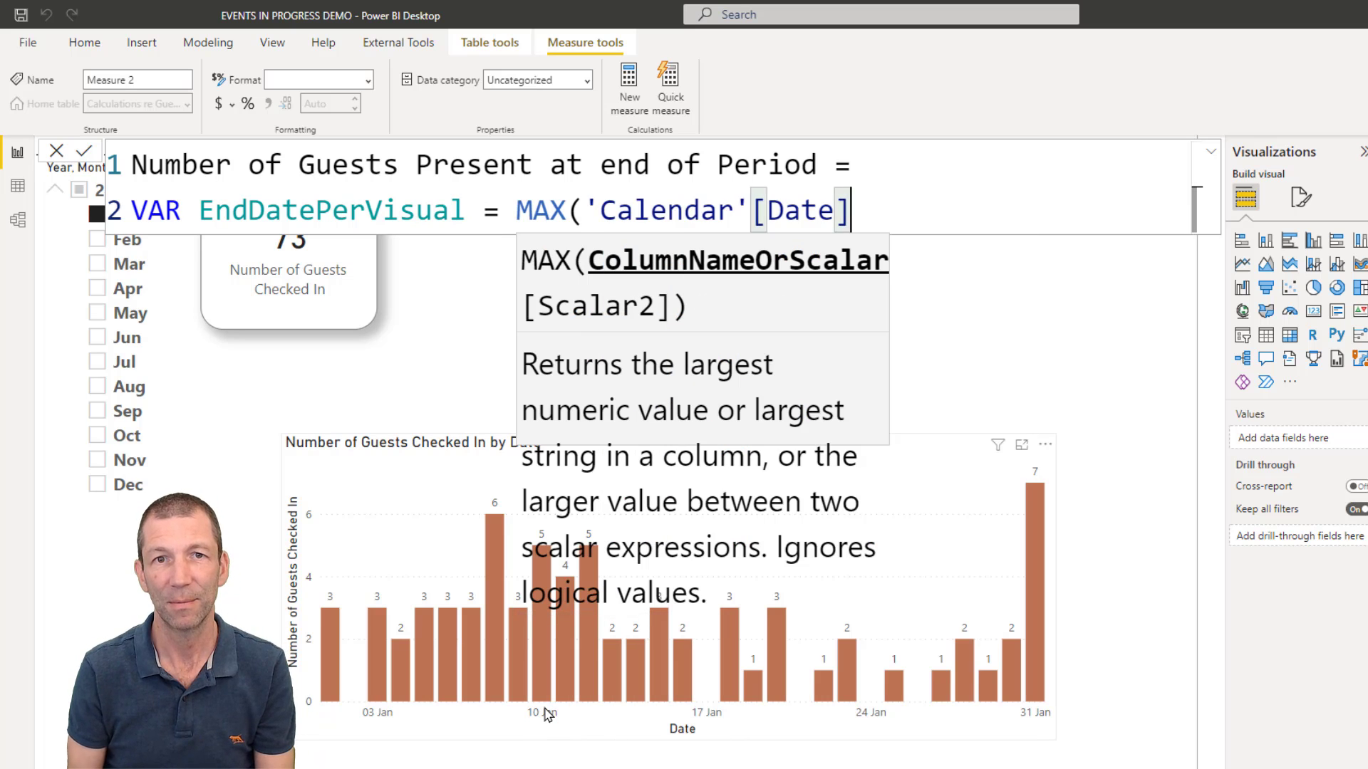
type(")")
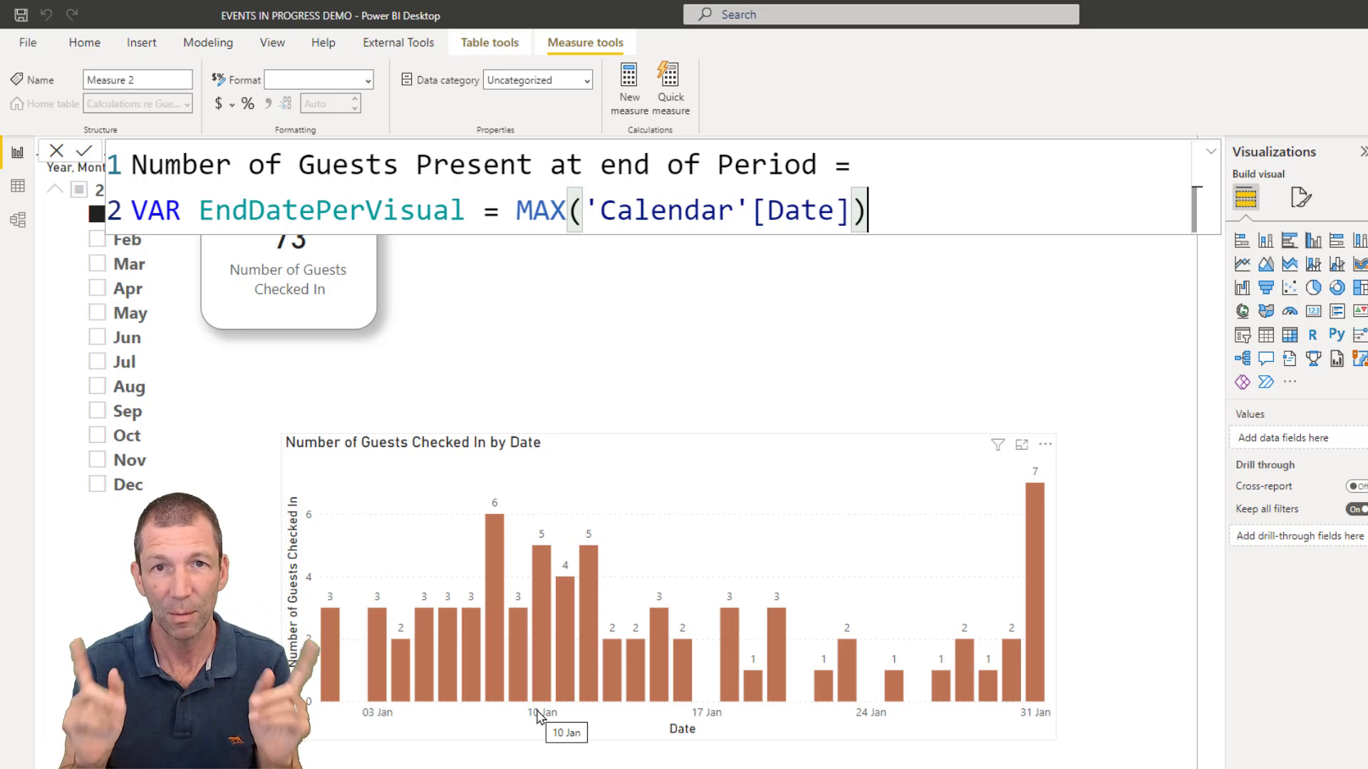
key("shift+Return")
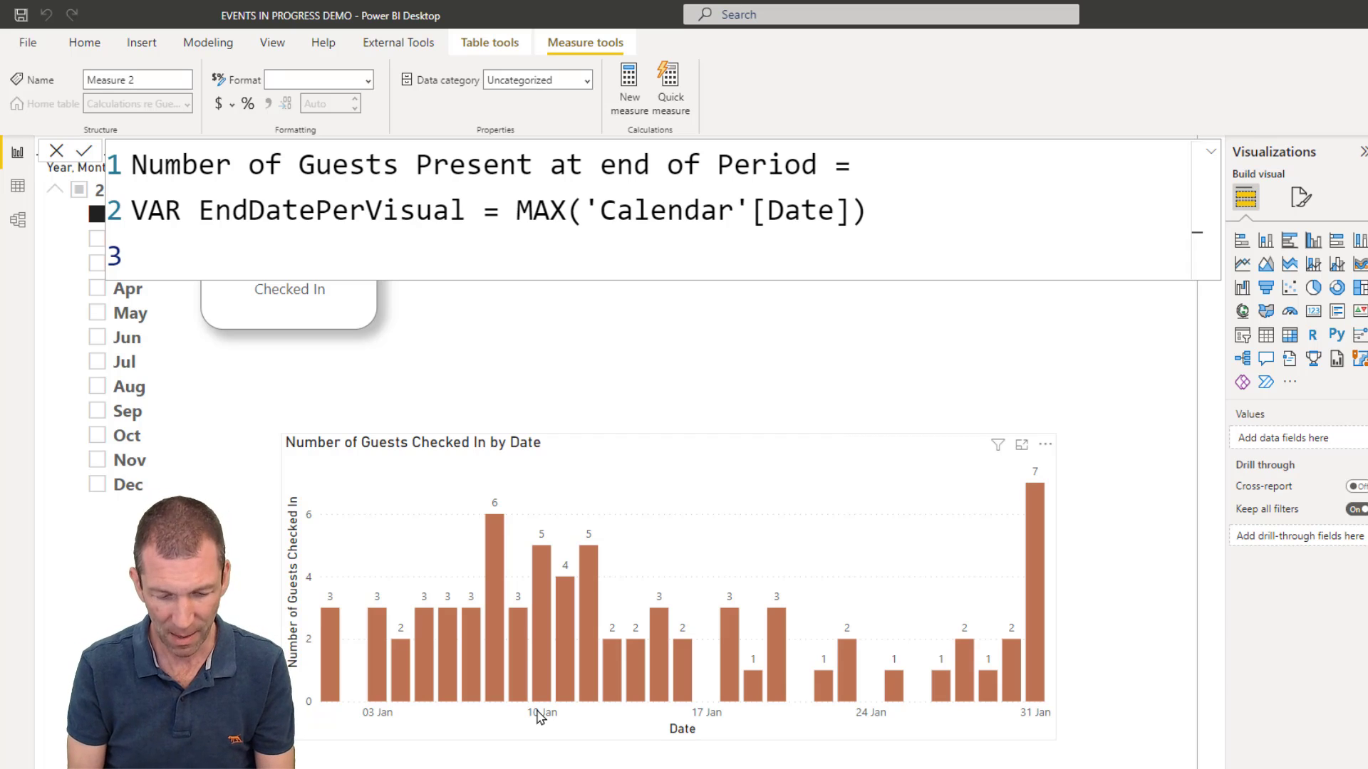
type("VAR RESULT")
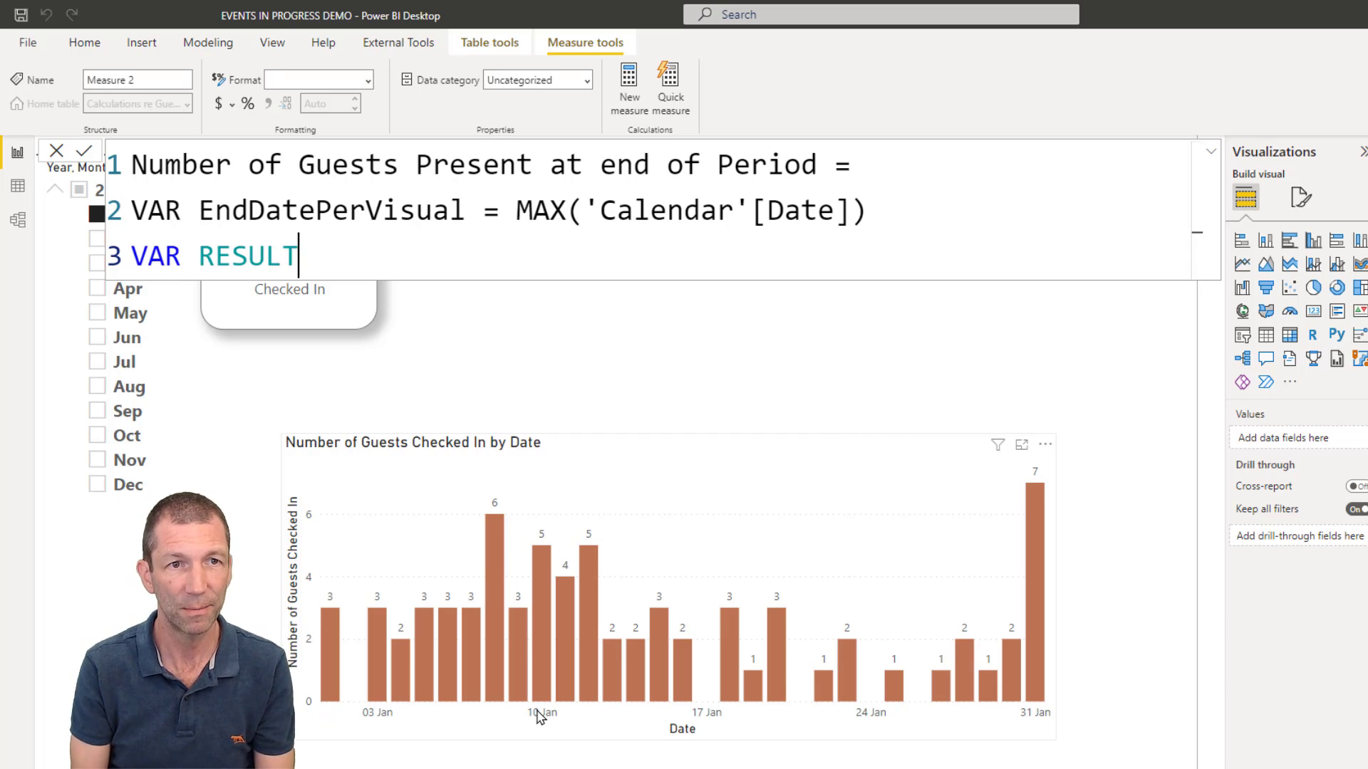
type(" =")
key("shift+Return")
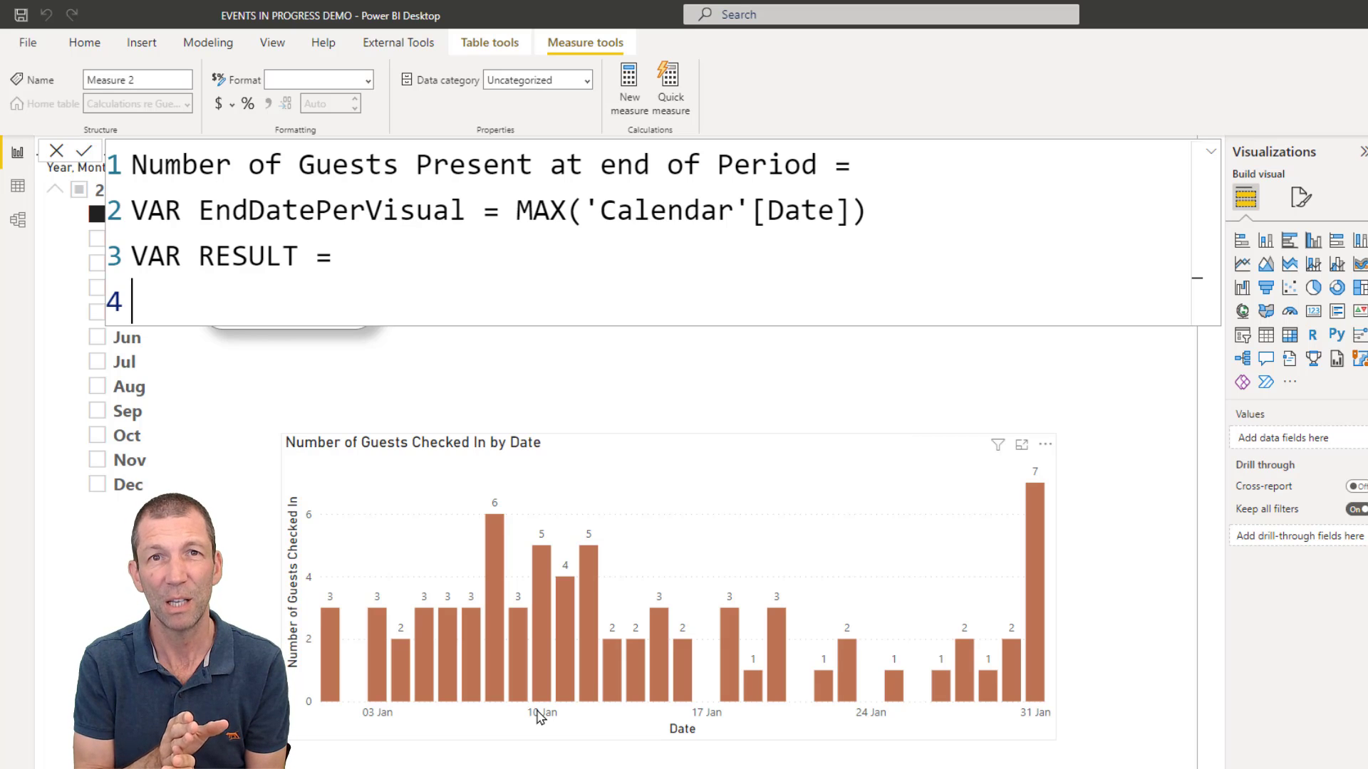
Start RESULT with CALCULATE( and [Number of Guests Checked In], as its first argument.
type("CALCul")
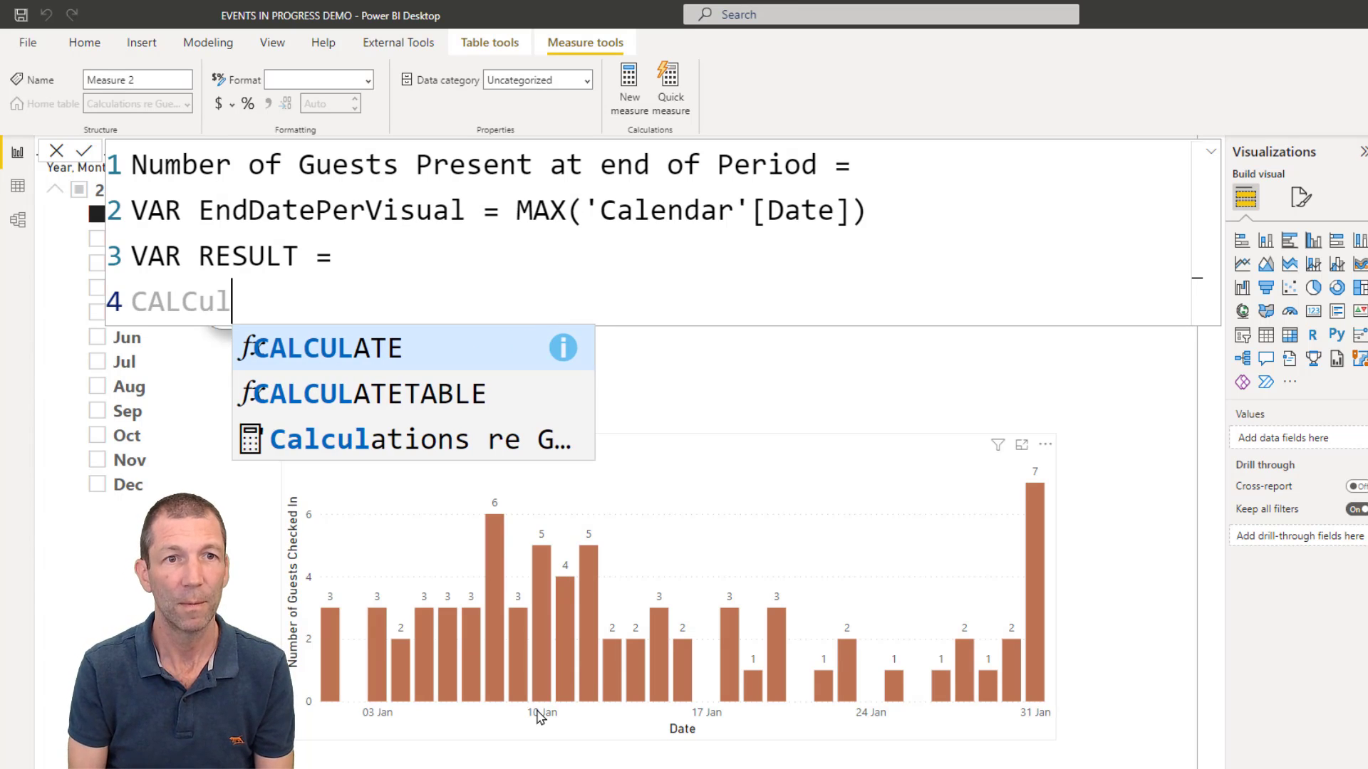
key("Tab")
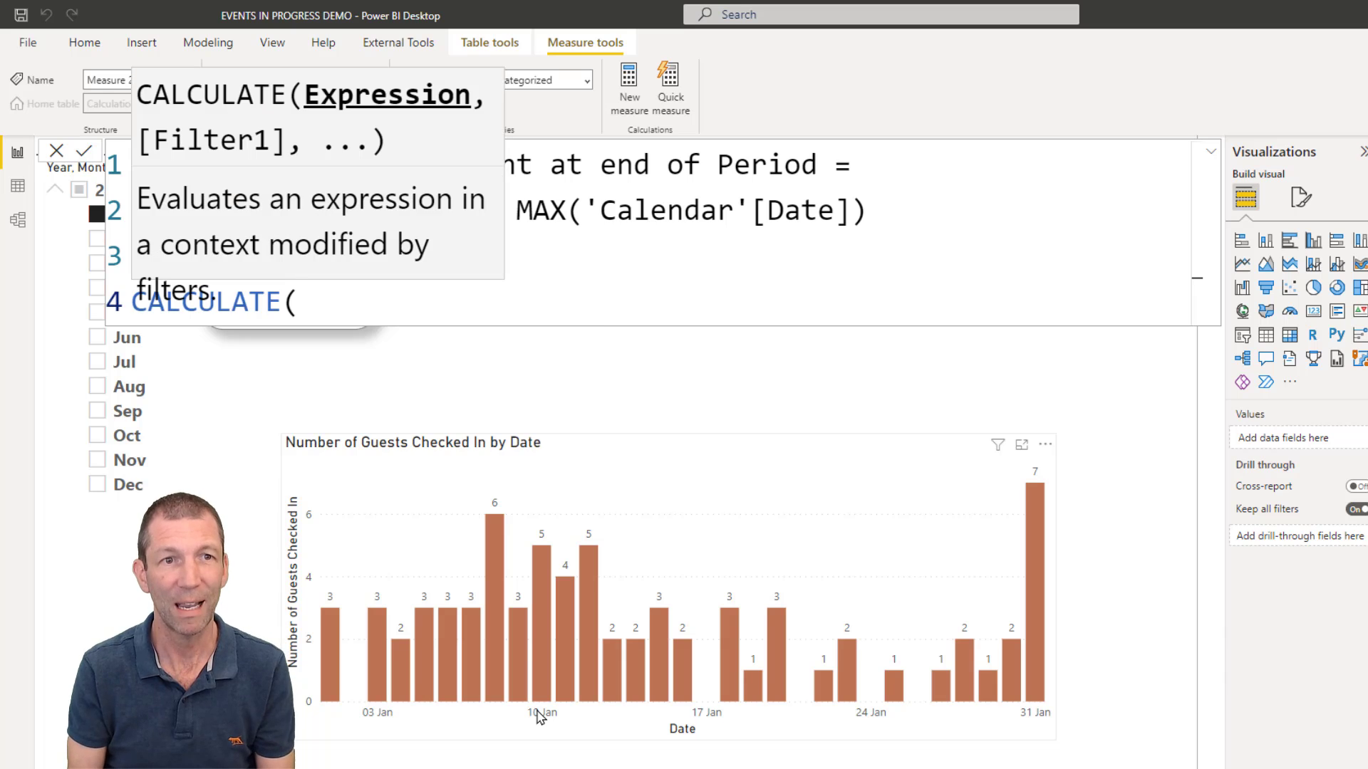
key("shift+Return")
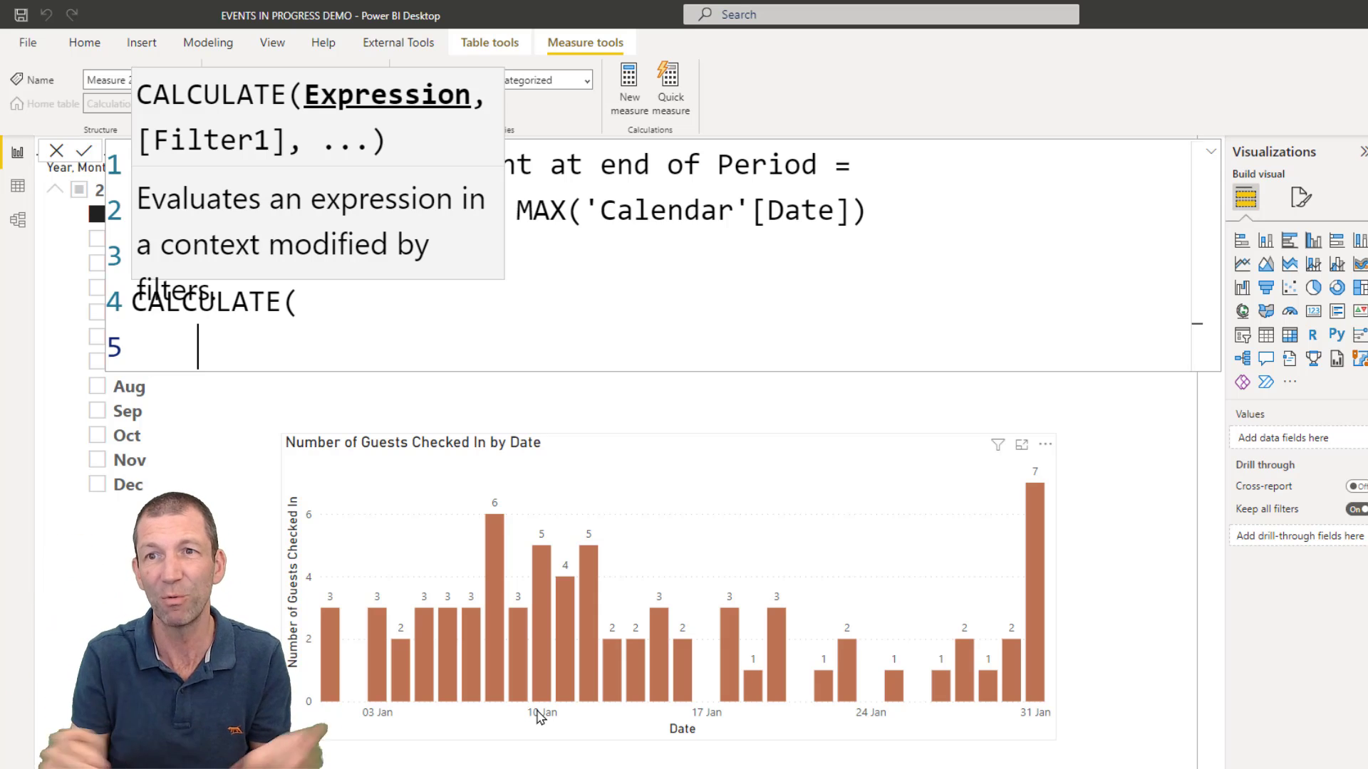
type("[n")
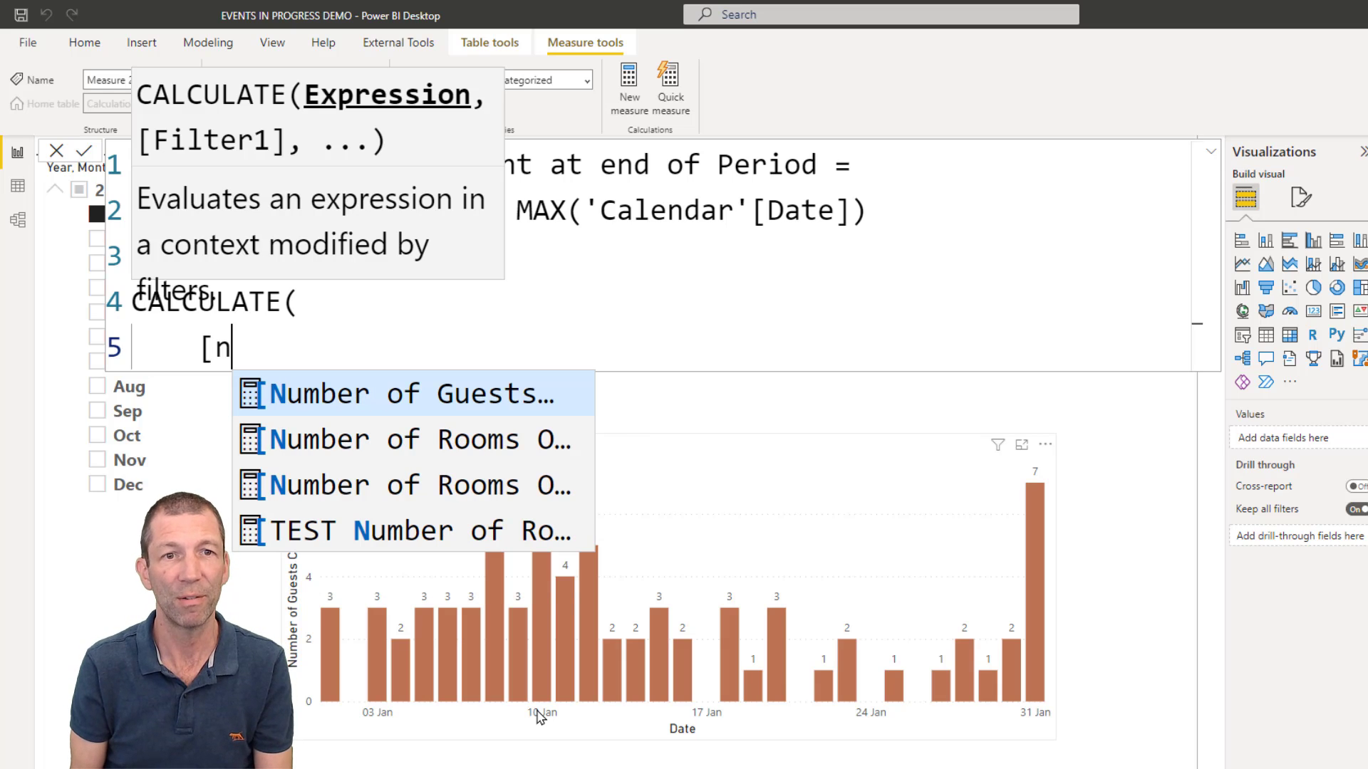
key("Tab")
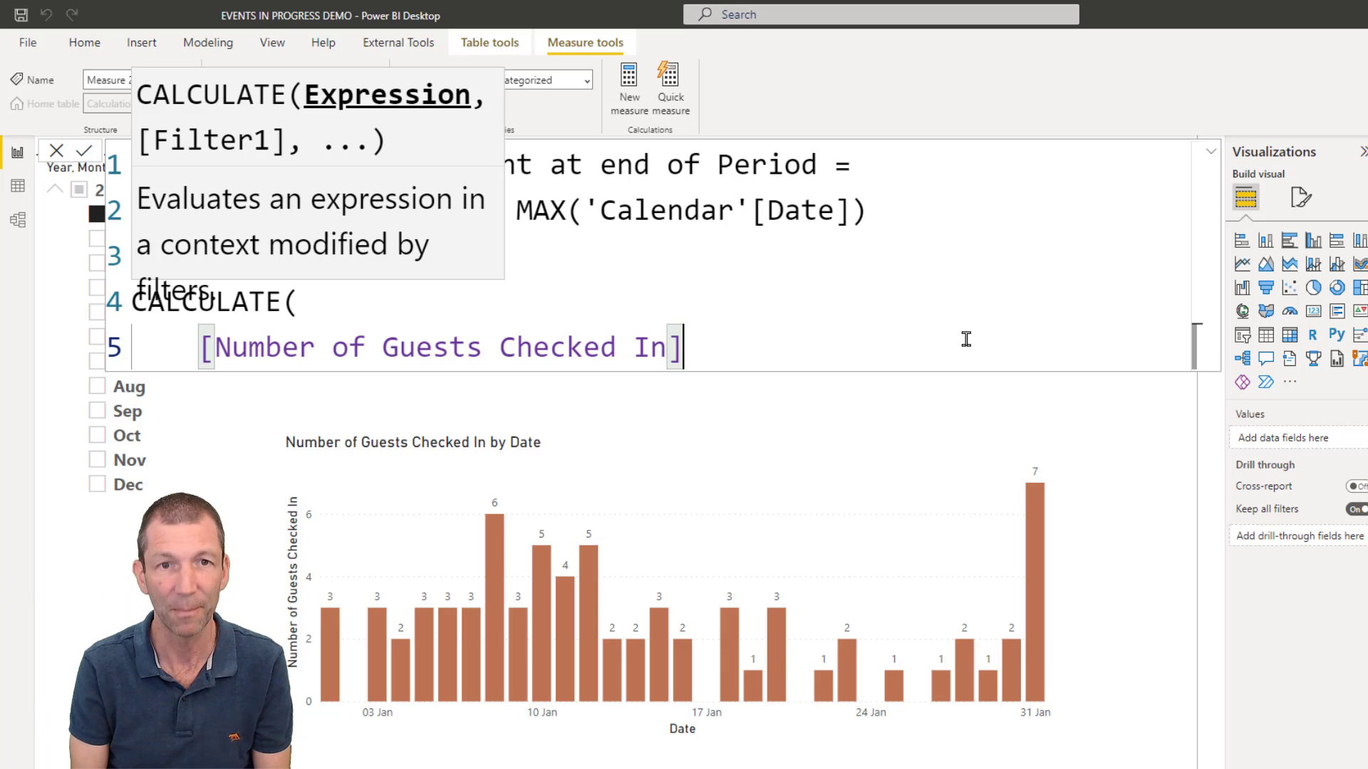
type(",")
key("shift+Return")
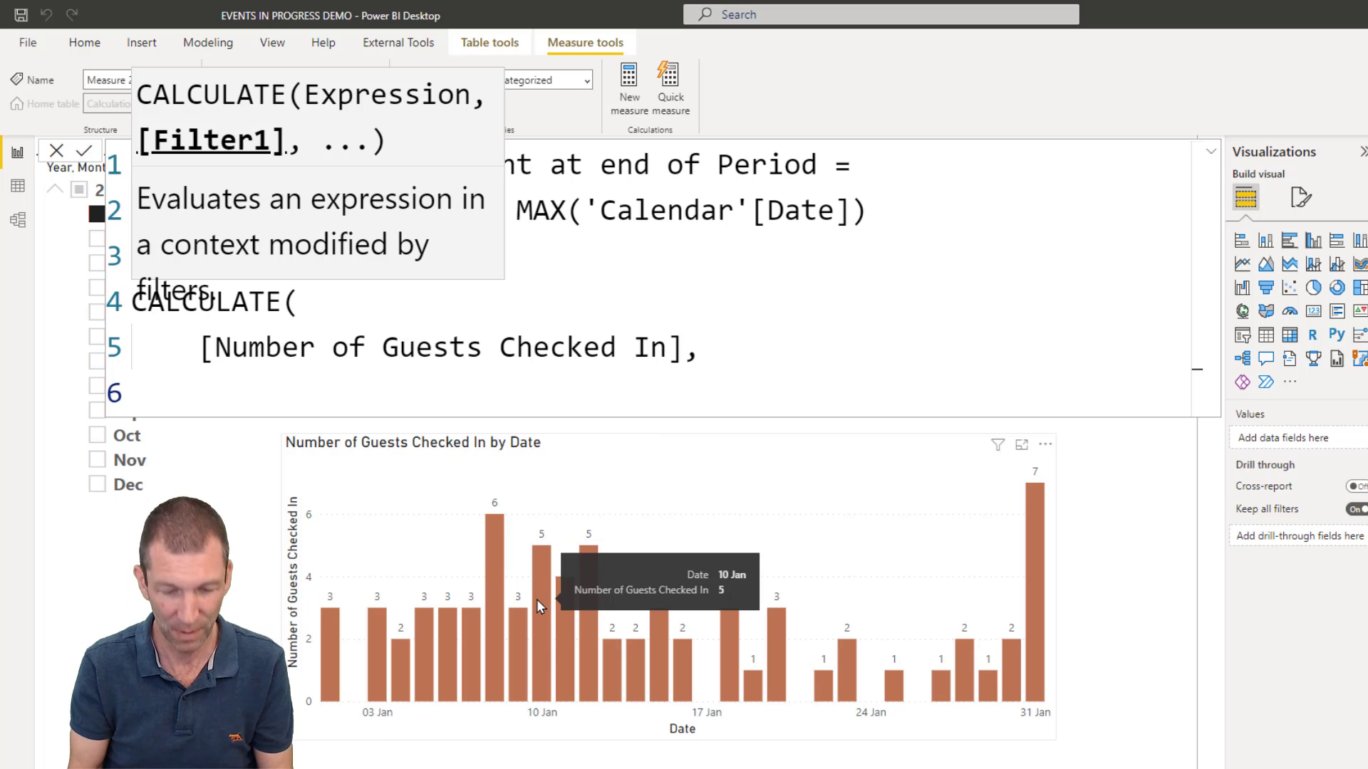
Add REMOVEFILTERS('Calendar'), as a CALCULATE filter.
type("REMOVE")
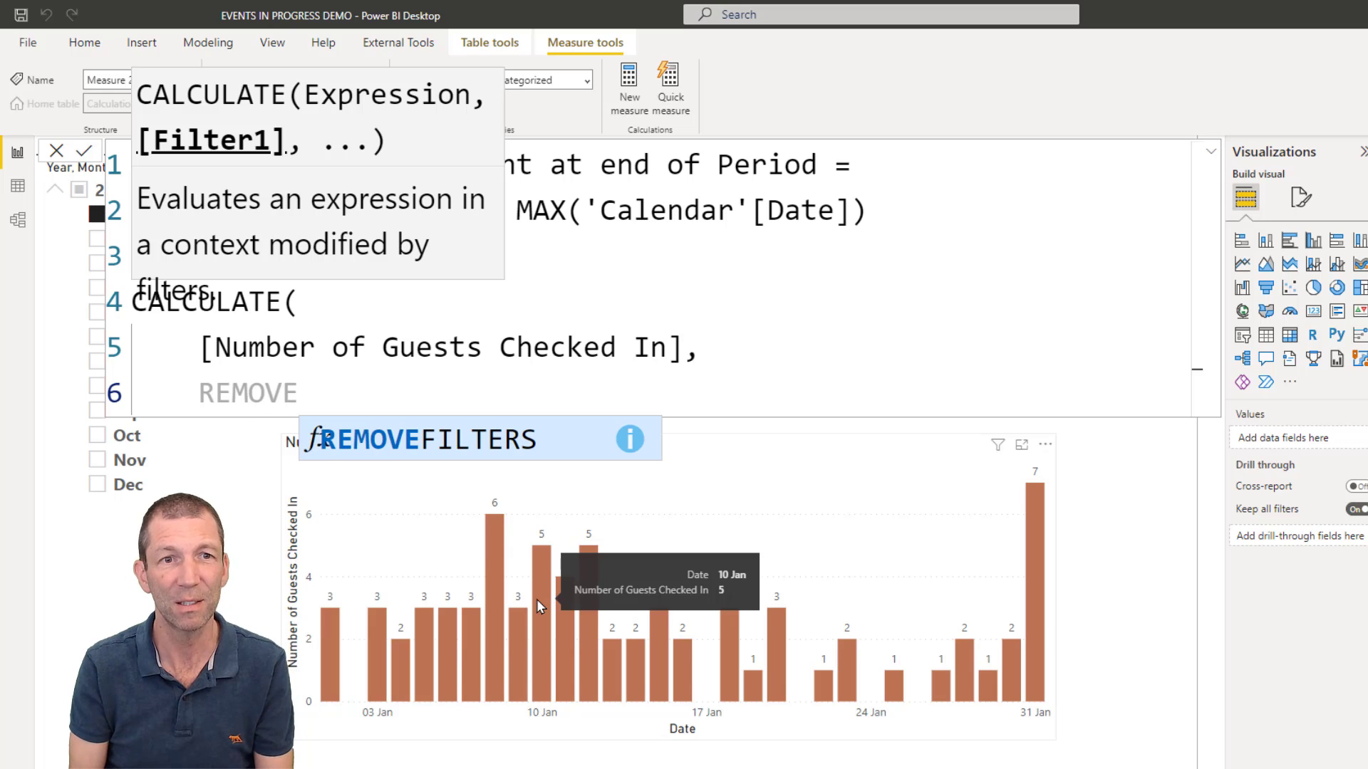
key("Tab")
type("CAl")
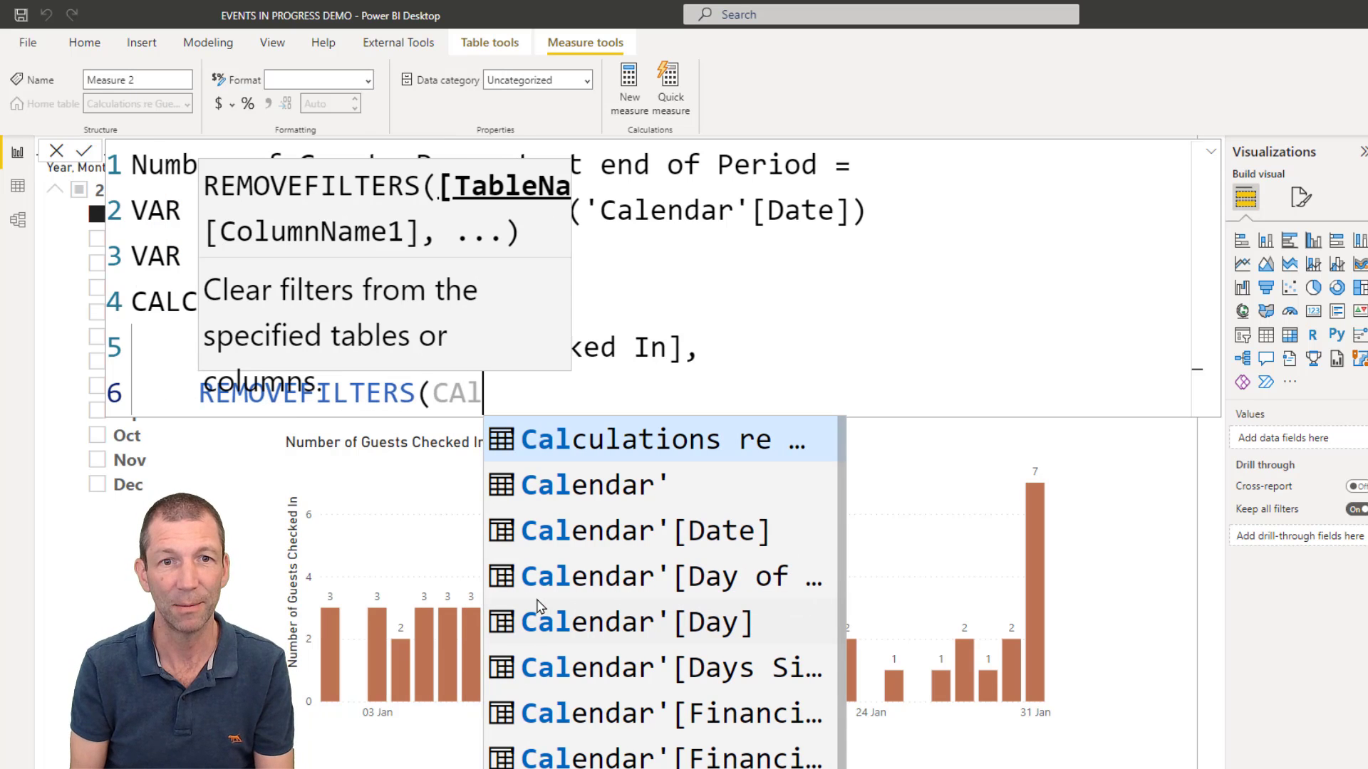
key("Down")
key("Tab")
type(")")
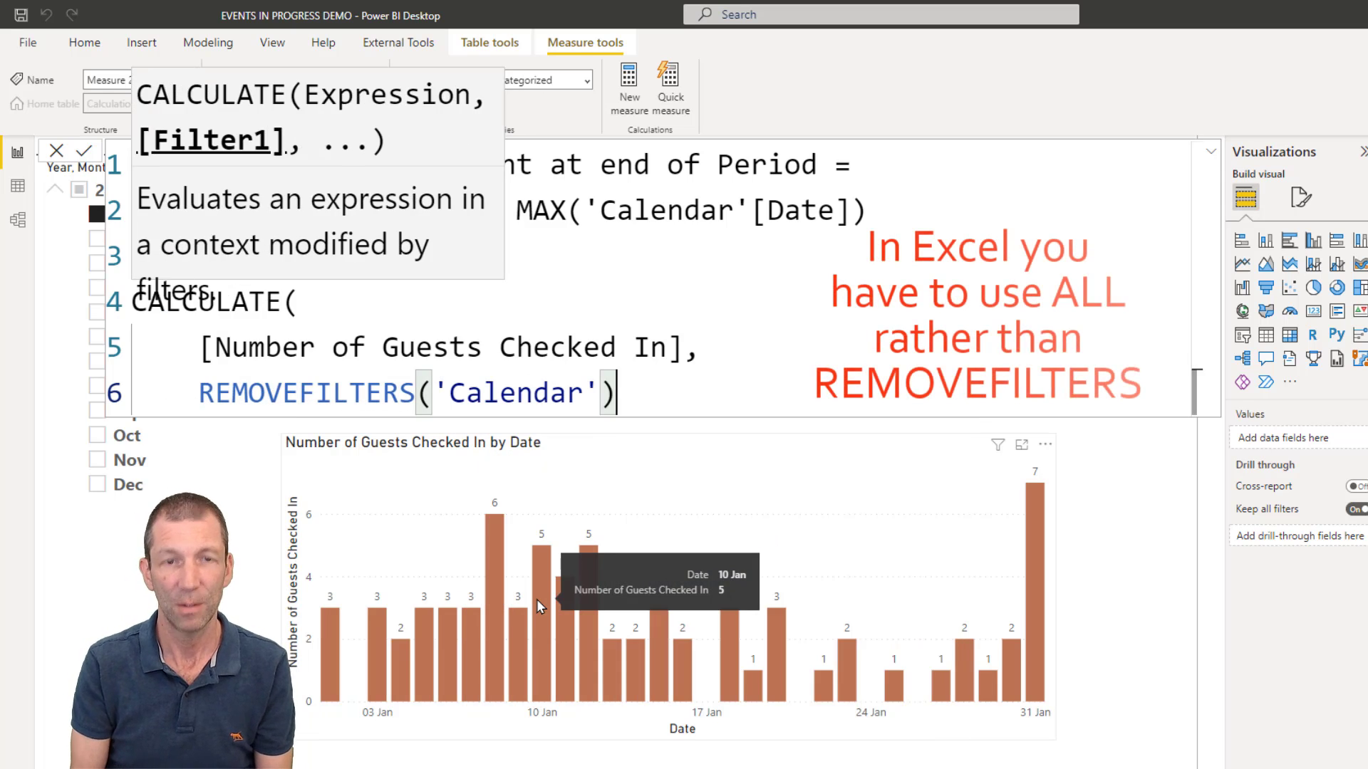
type(",")
key("shift+Return")
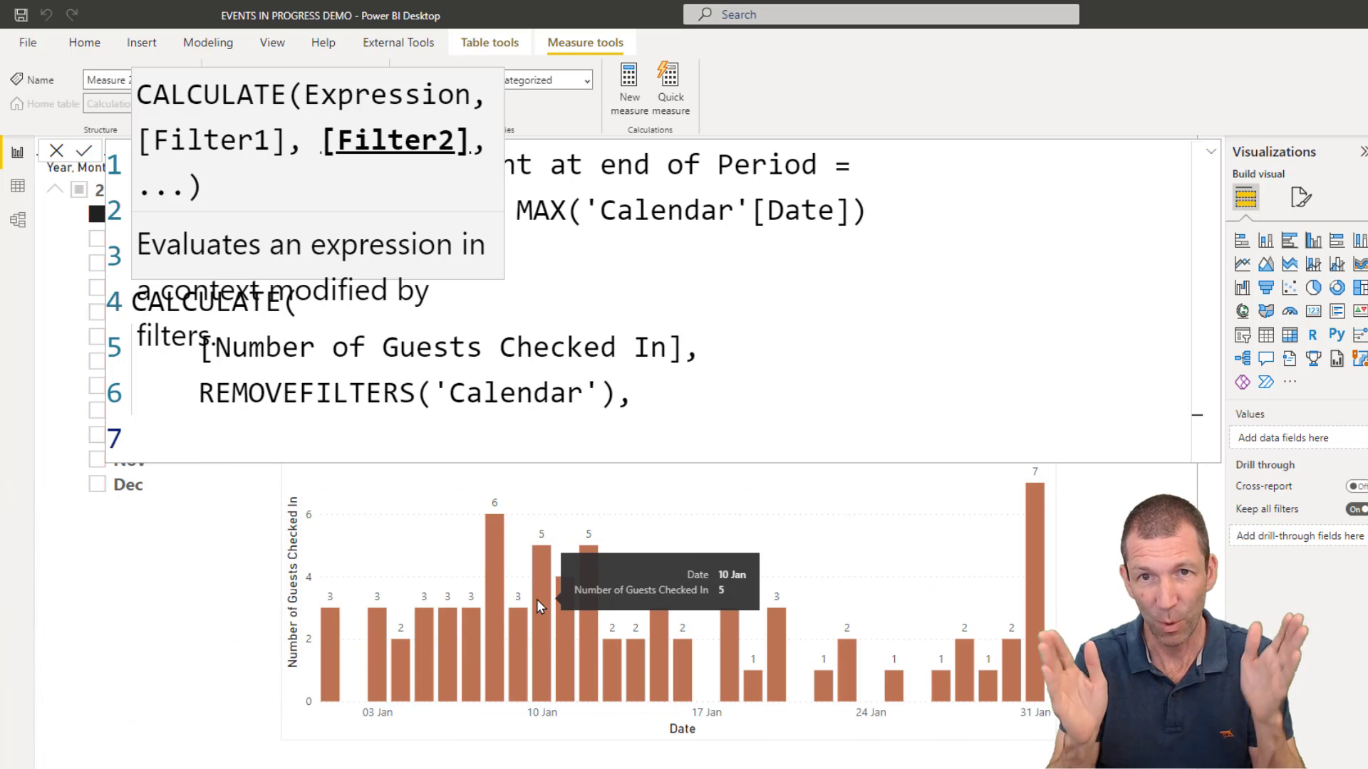
Add the filter BookingsData[Check in Date] <= EndDatePerVisual, to CALCULATE.
type("Boo")
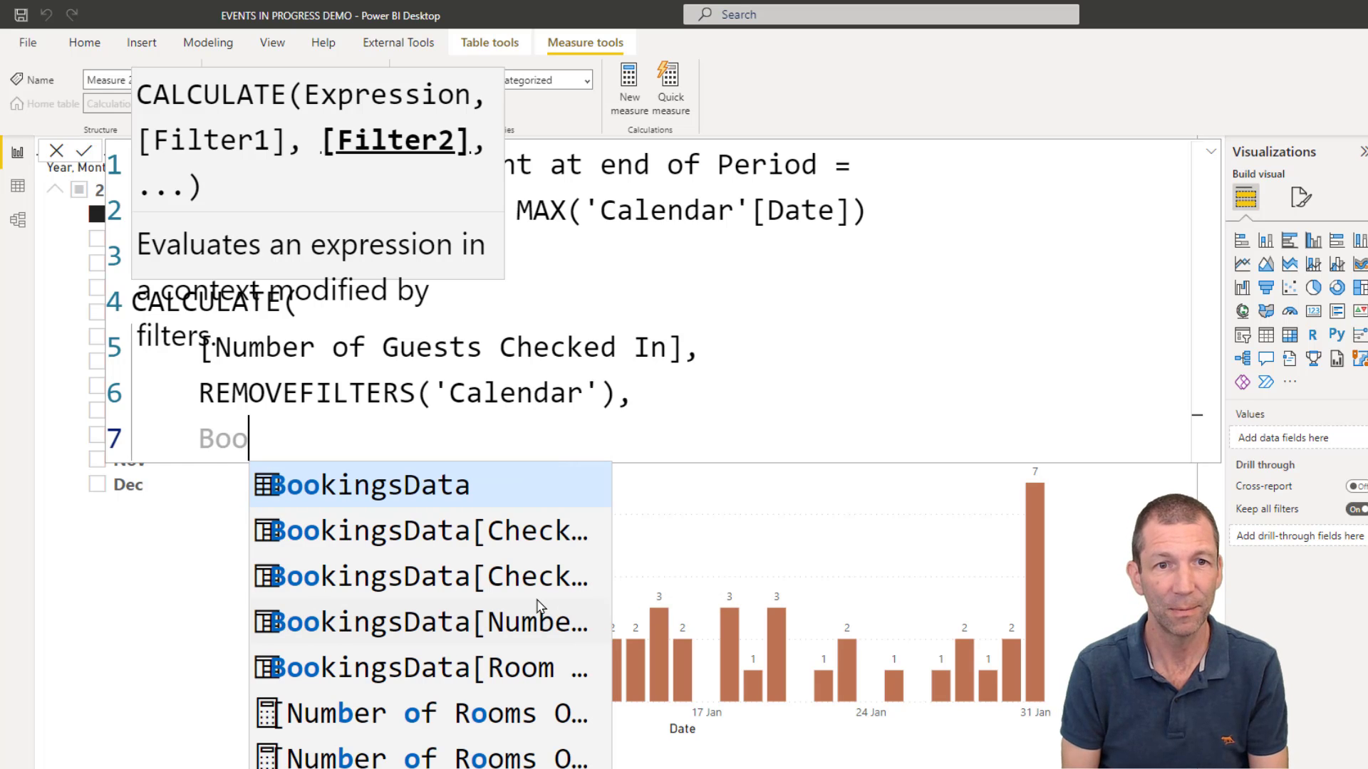
key("Down")
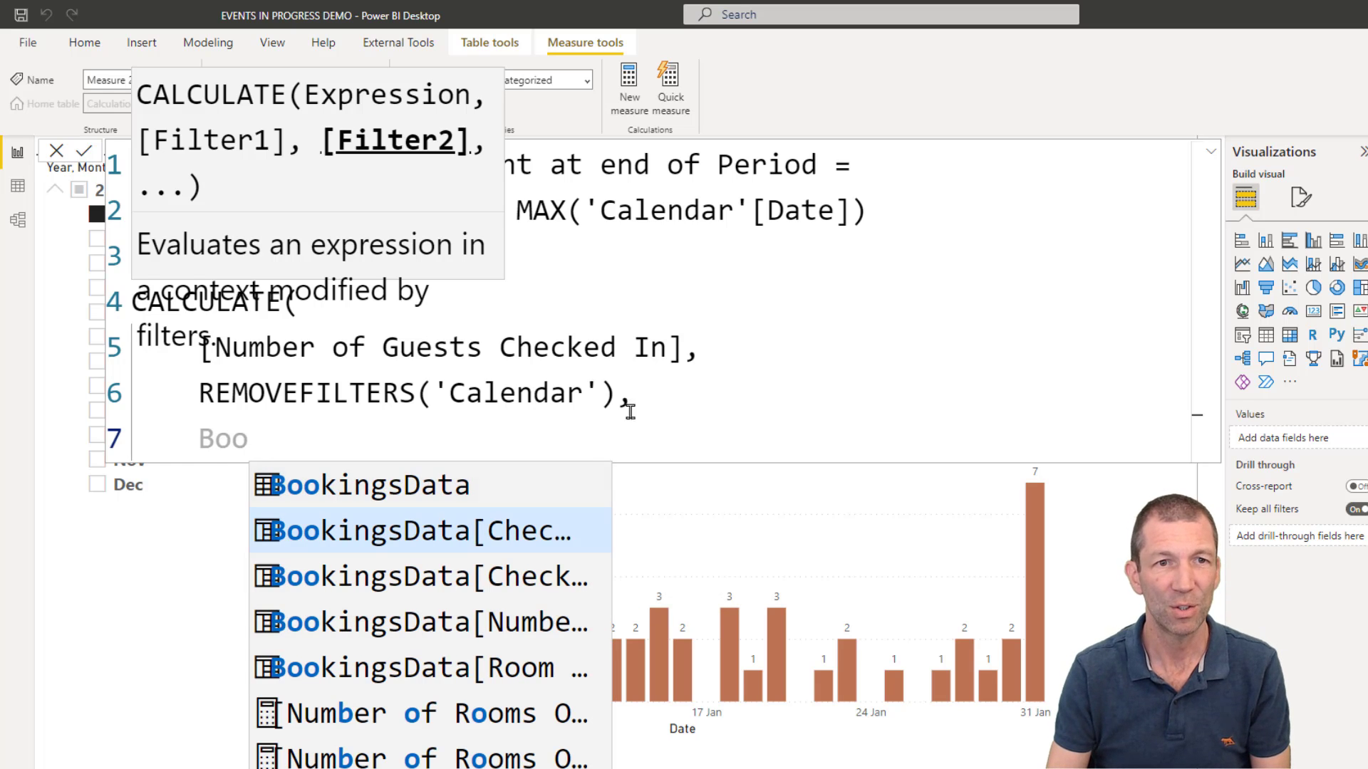
scroll(618, 363, "down", 2)
scroll(617, 363, "down", 1)
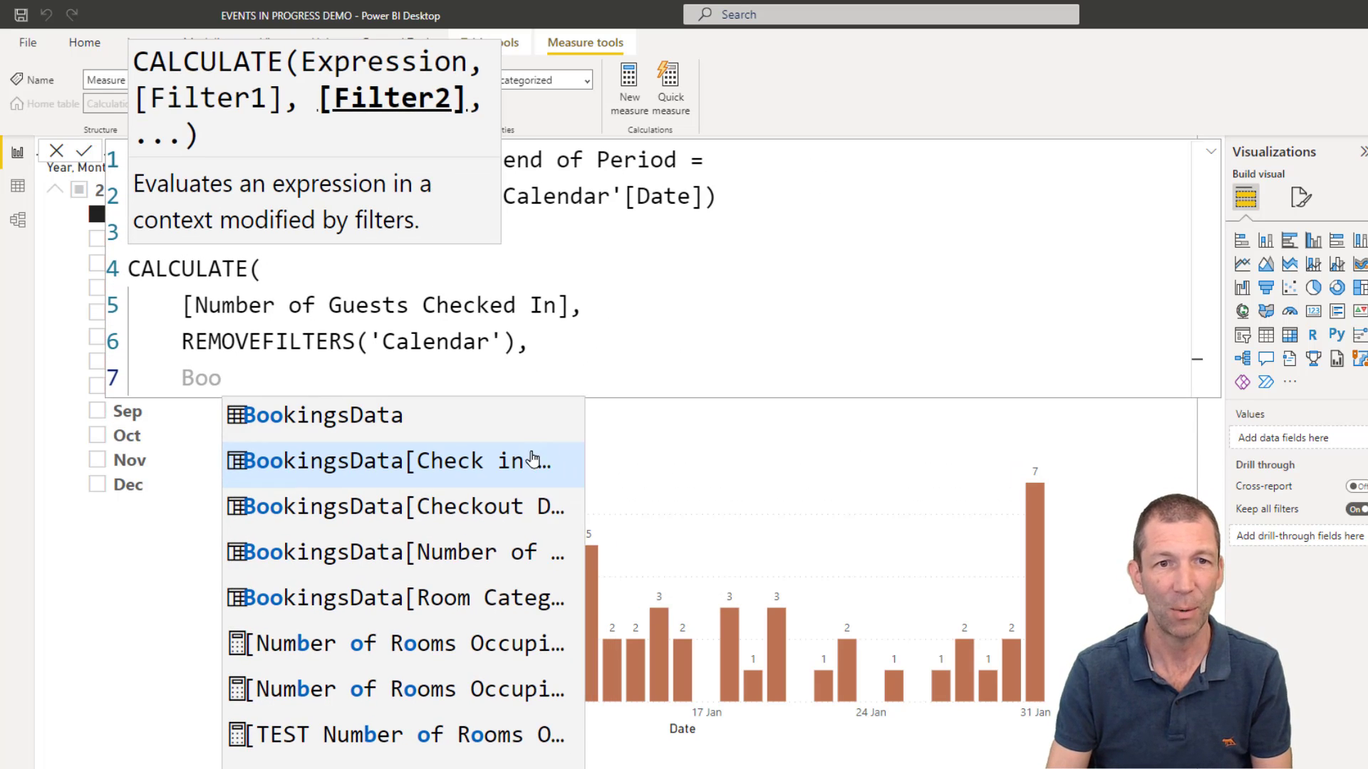
left_click(429, 475)
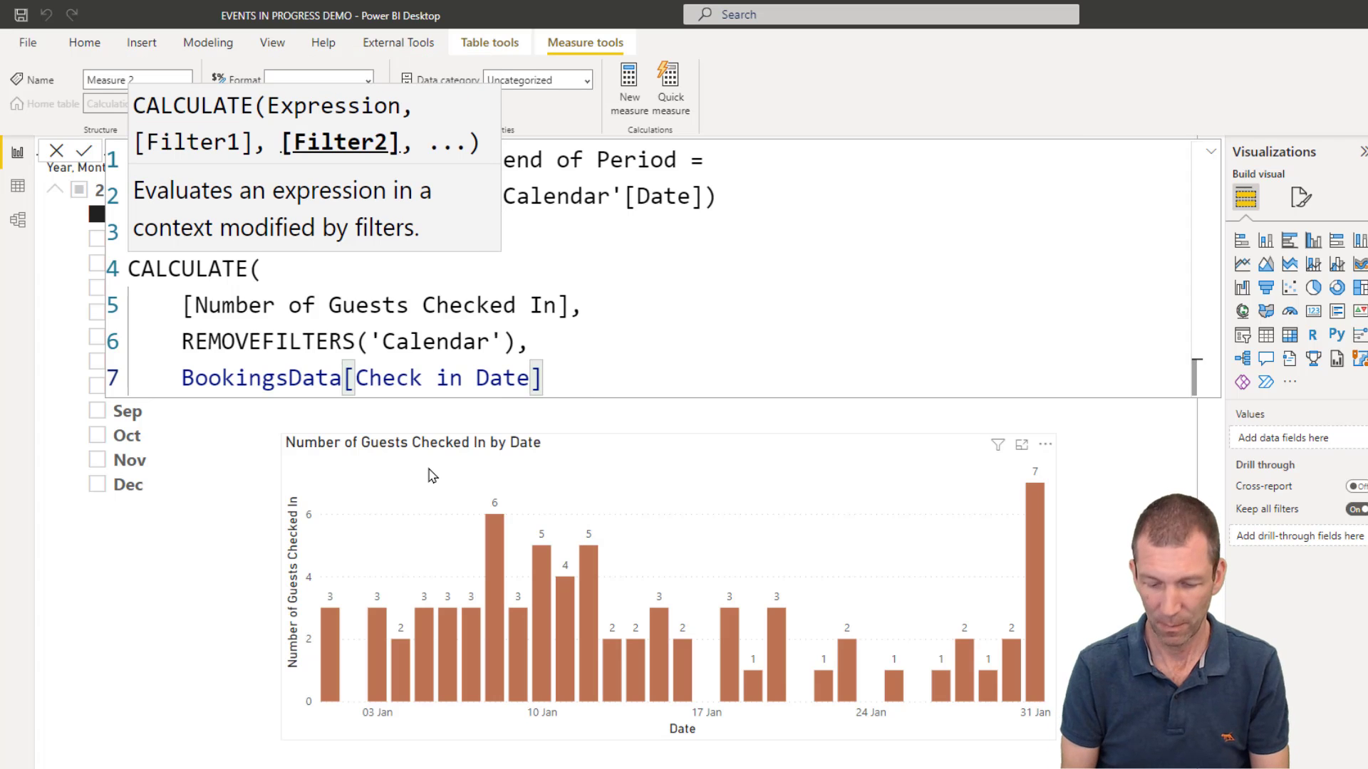
type("<")
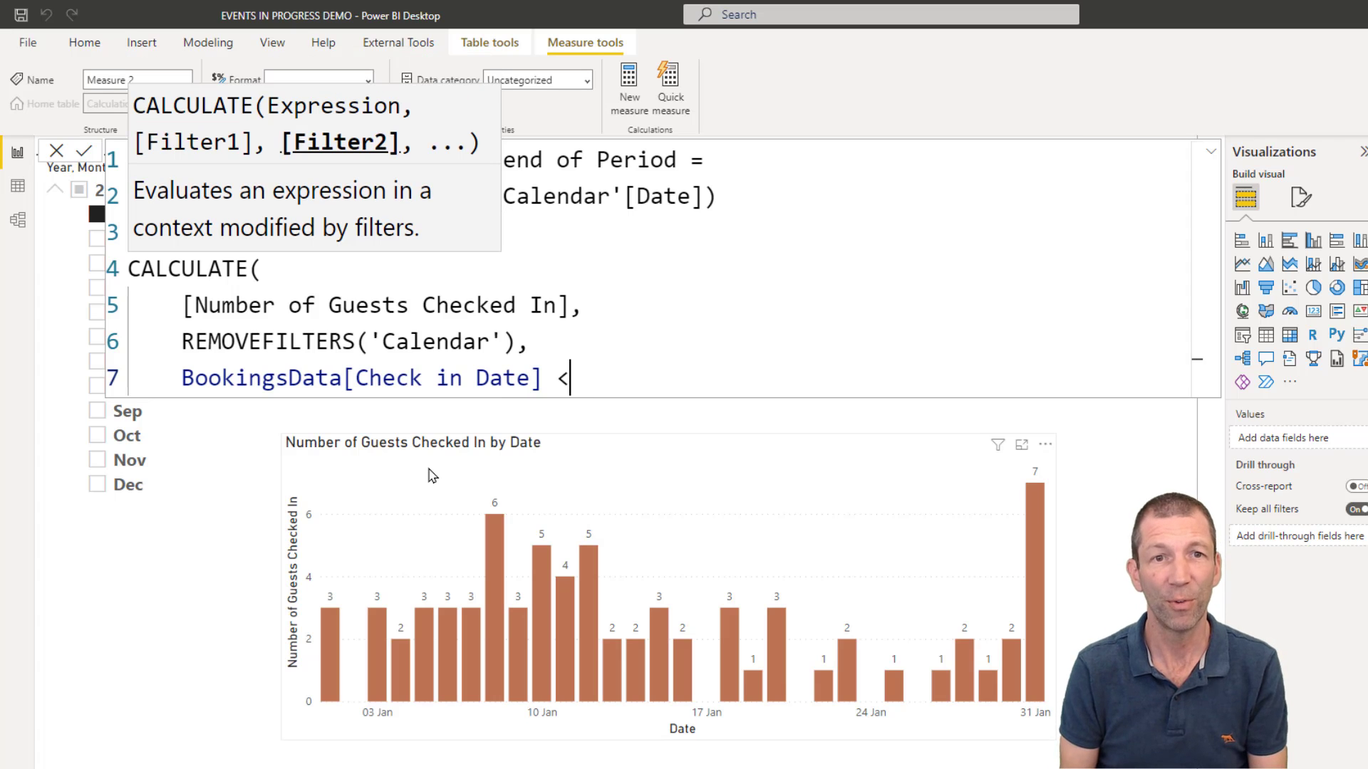
type("=")
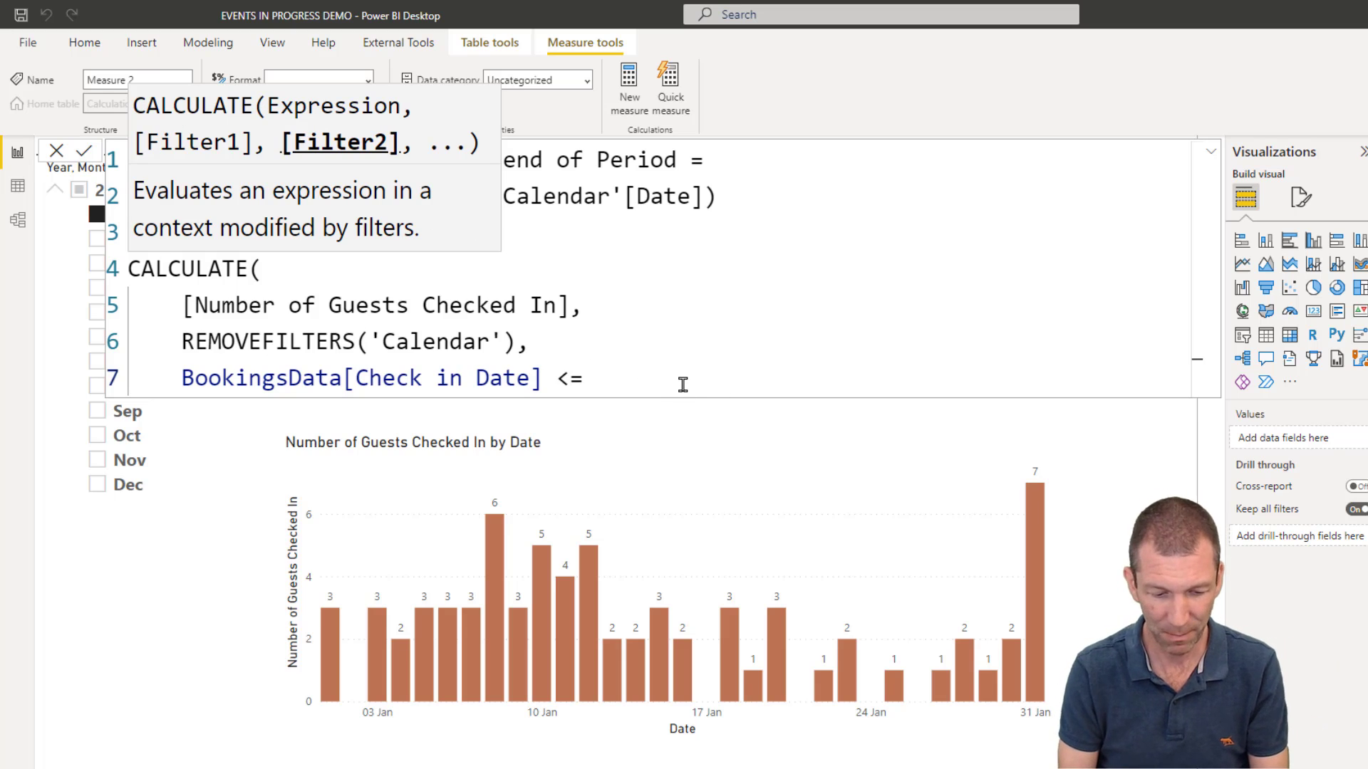
type("Daa")
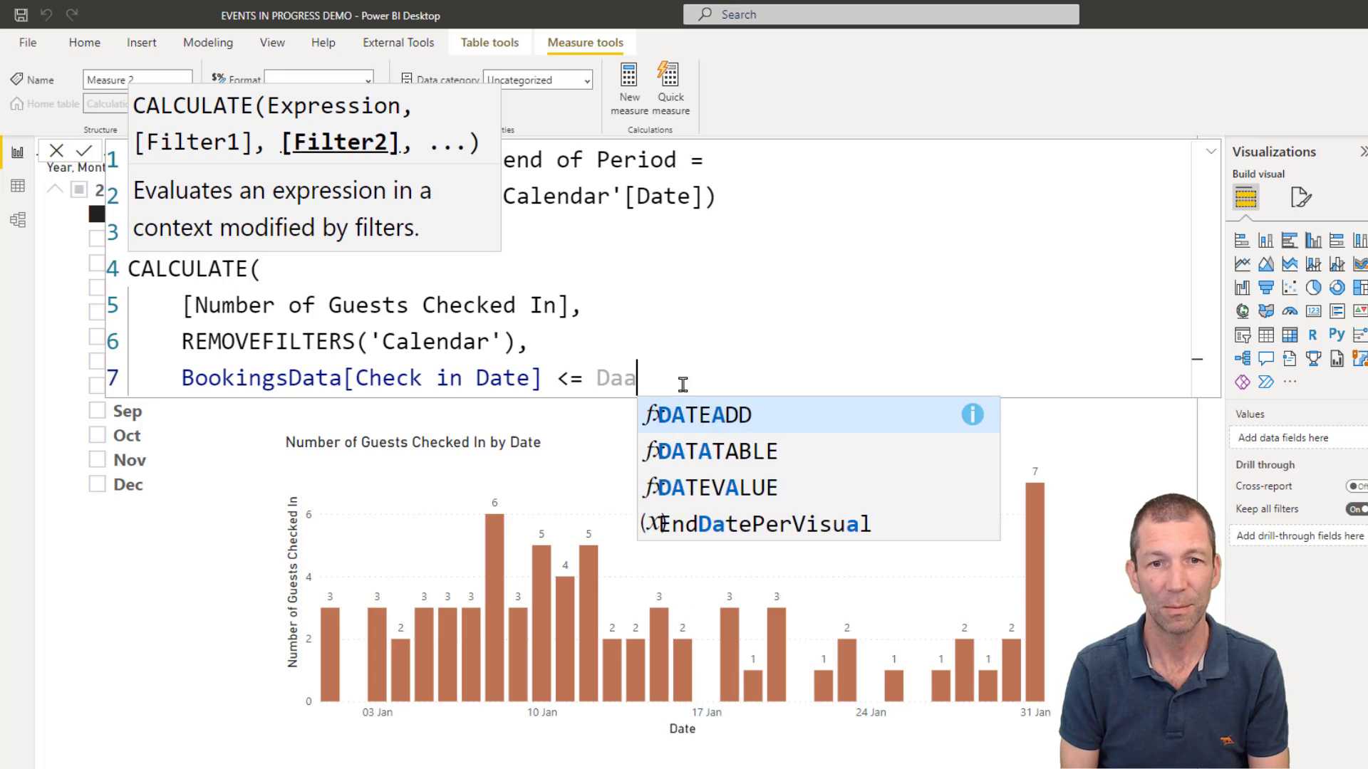
type("te")
key("BackSpace")
key("BackSpace")
key("BackSpace")
key("BackSpace")
key("BackSpace")
type("D")
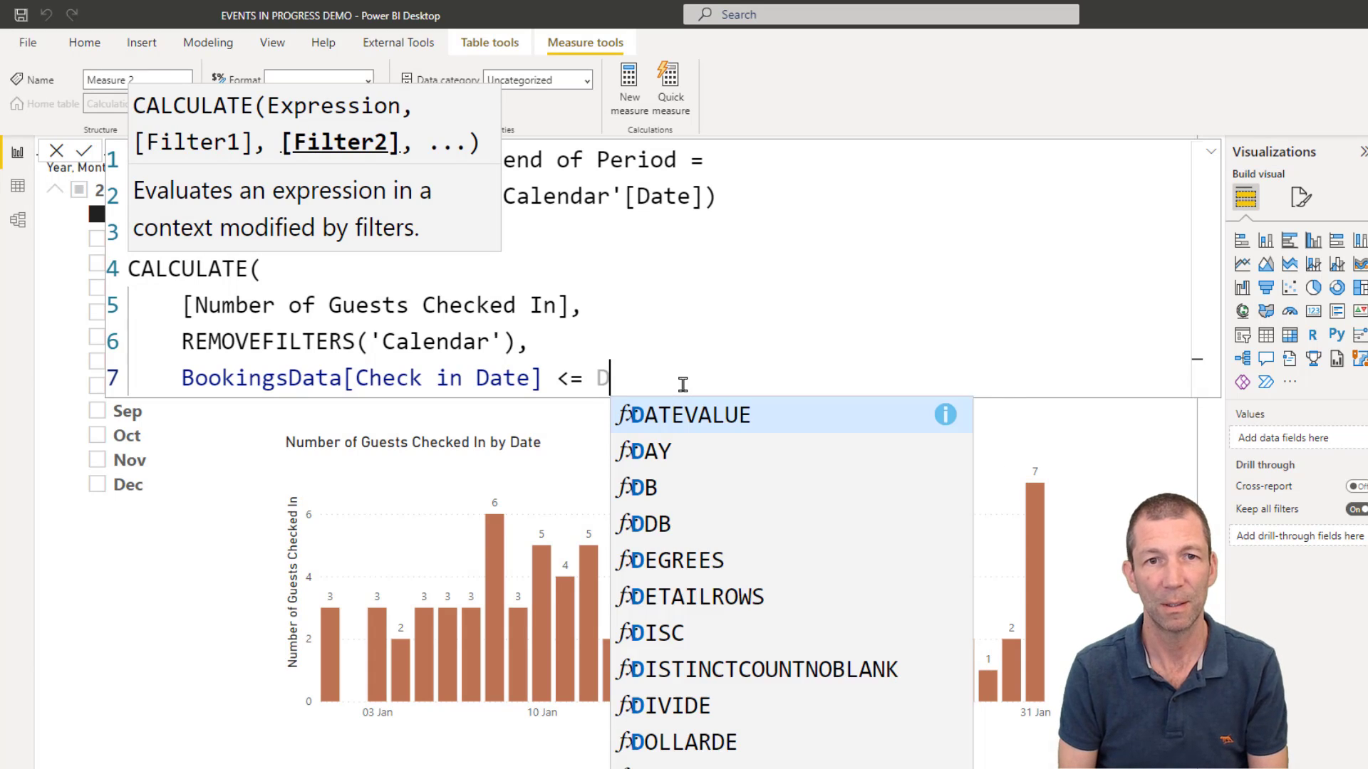
type("ate")
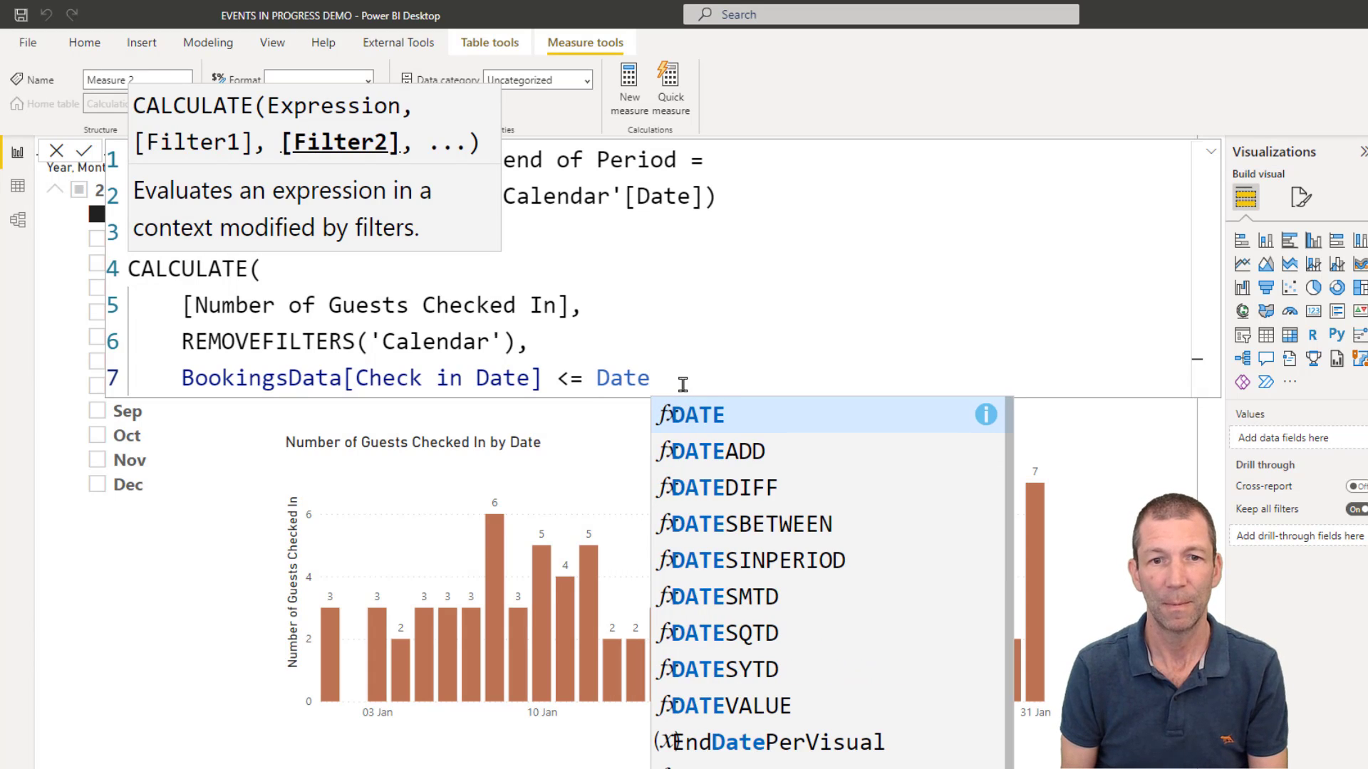
left_click(841, 746)
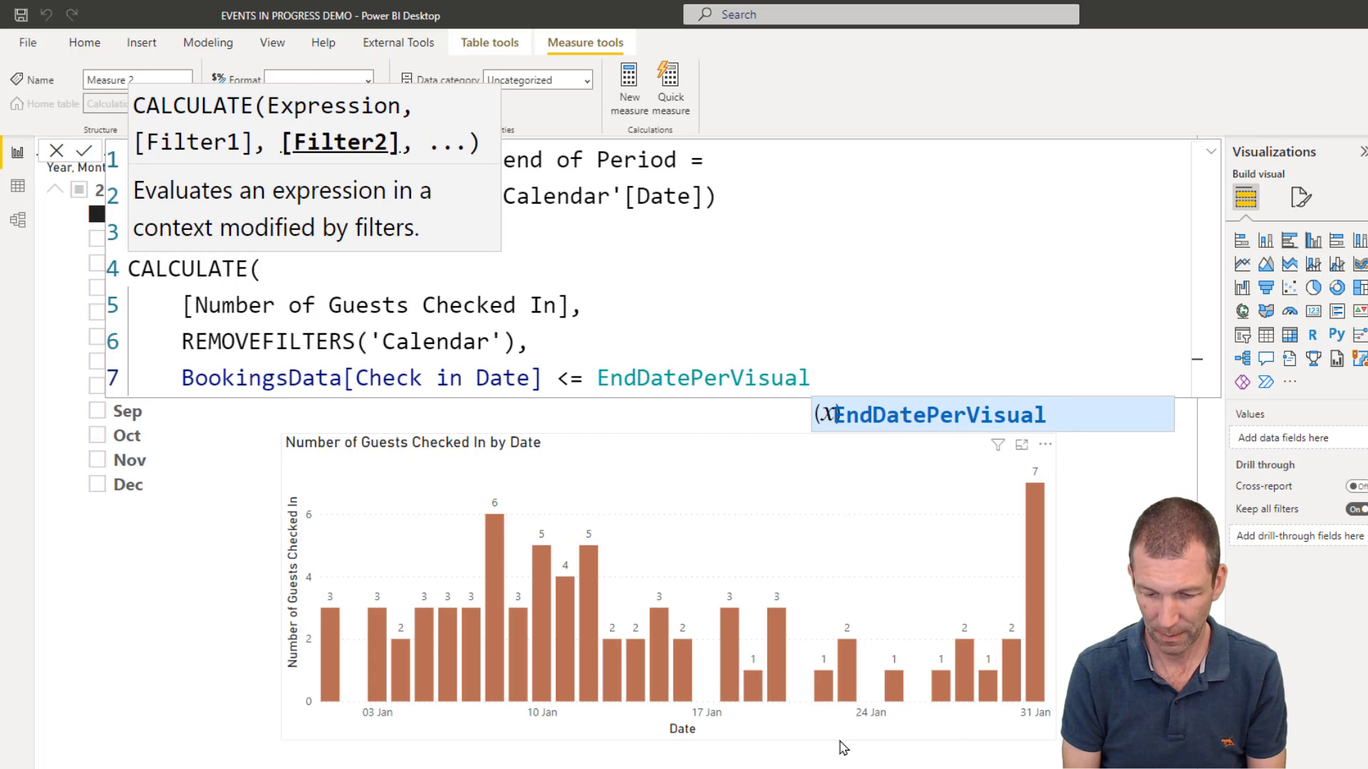
type(",")
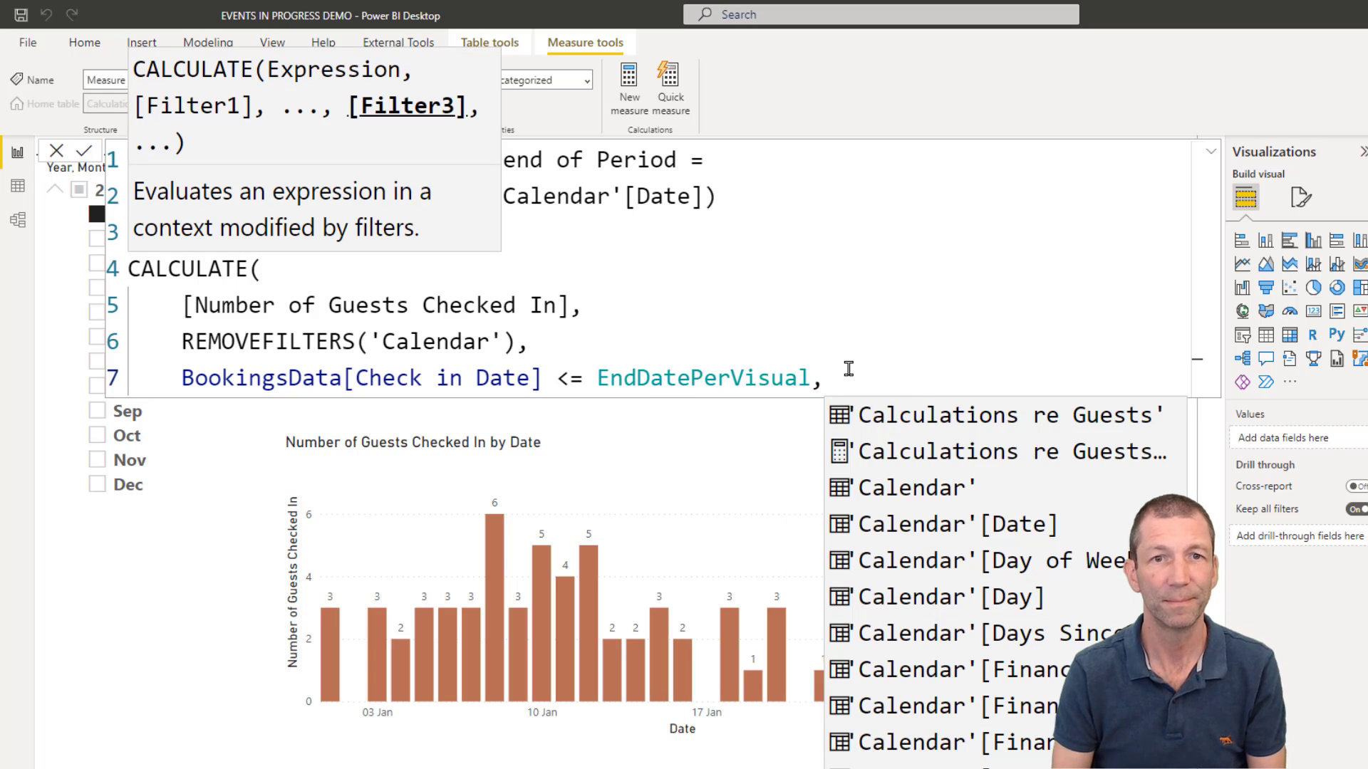
Add the filter BookingsData[Checkout Date] > EndDatePerVisual and close the CALCULATE bracket.
key("shift+Return")
key("Escape")
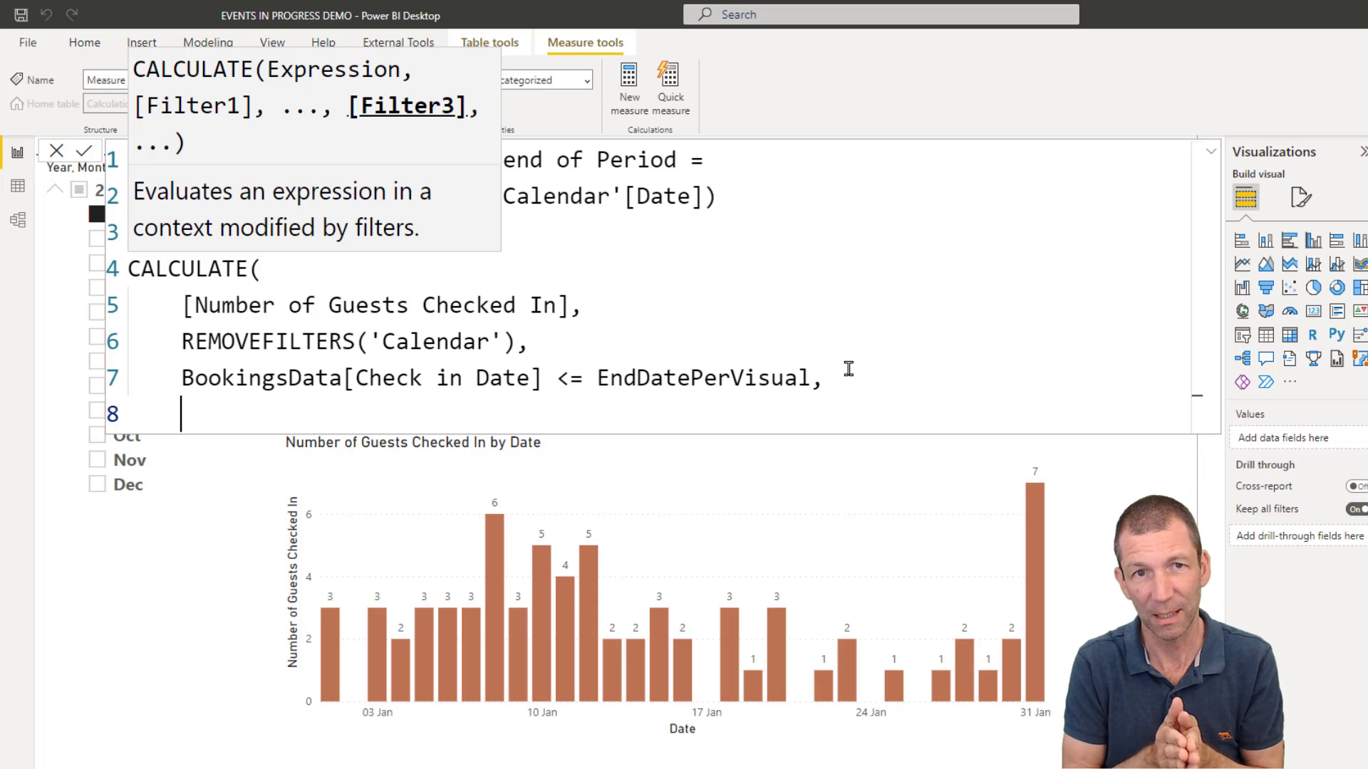
type("Boo")
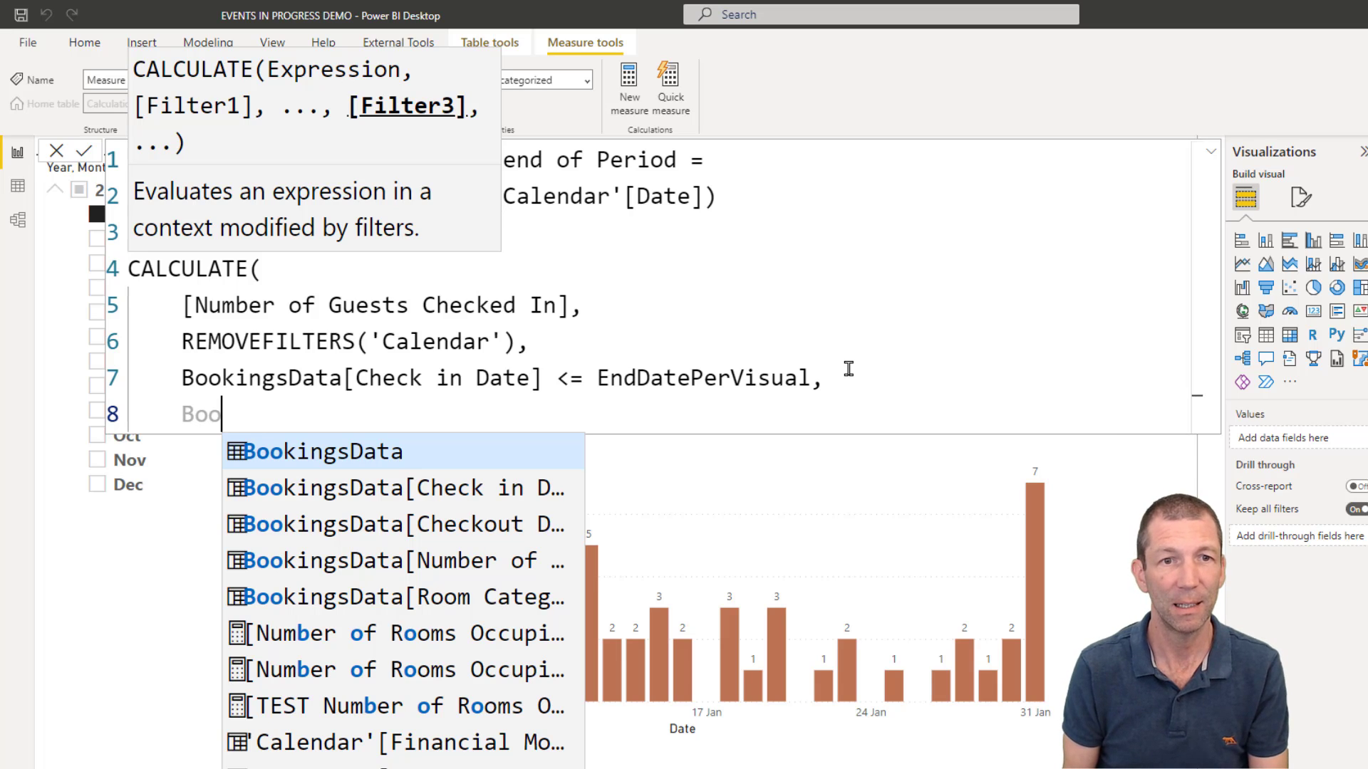
key("Down")
key("Down")
key("Tab")
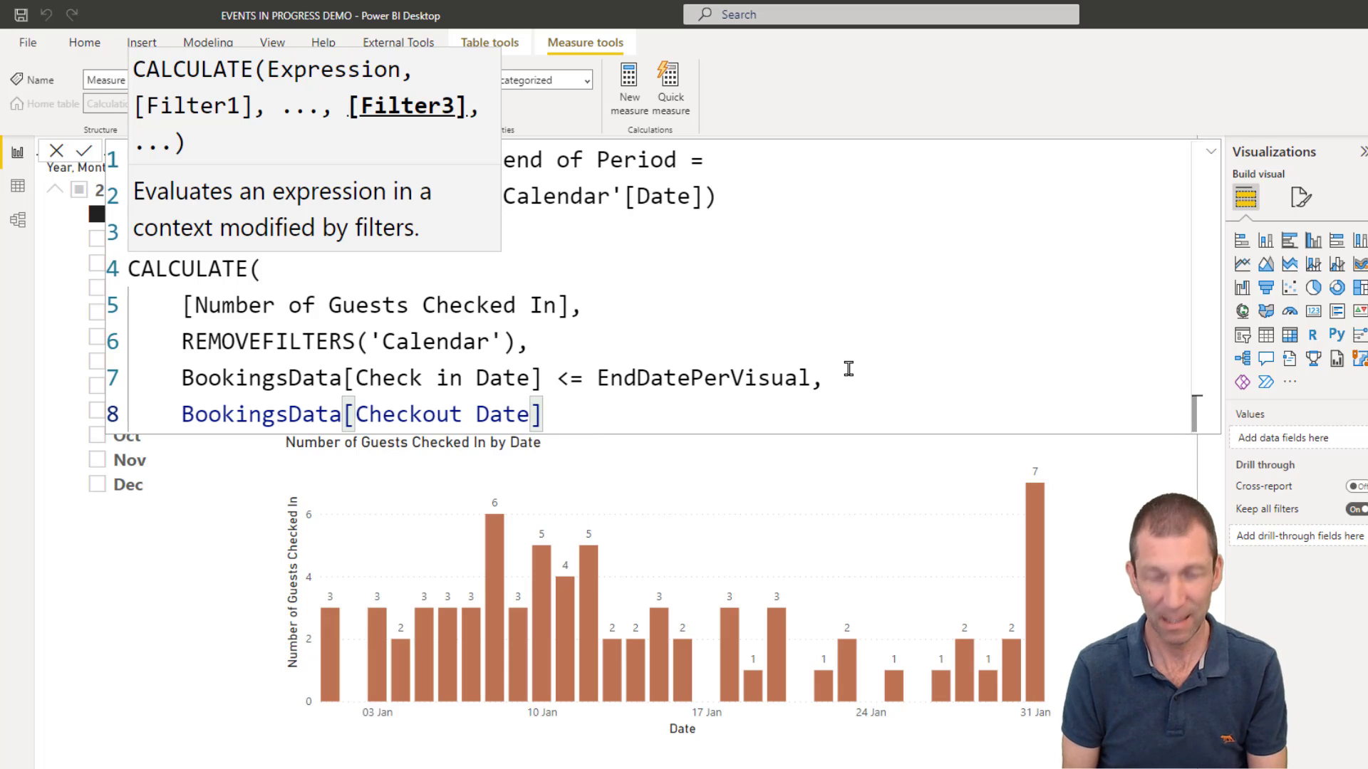
type(">")
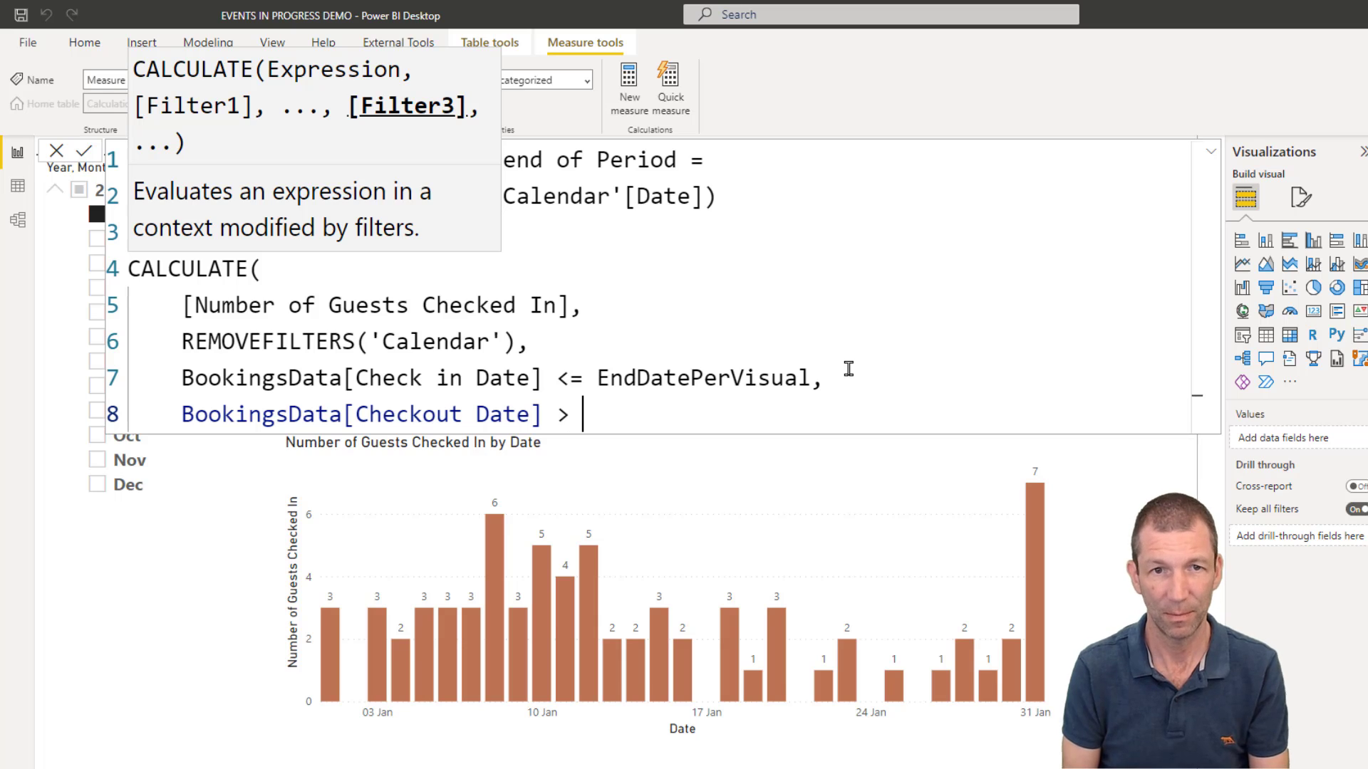
type(" End")
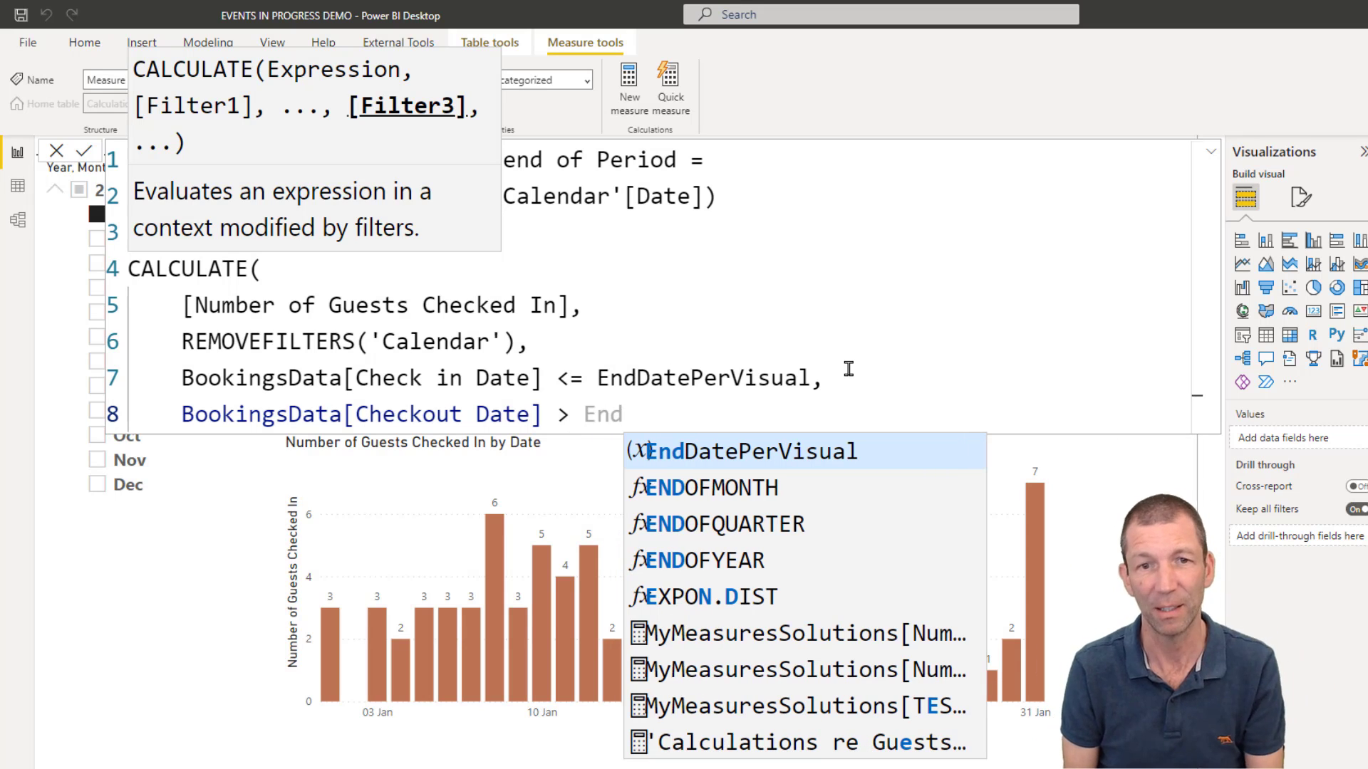
key("Tab")
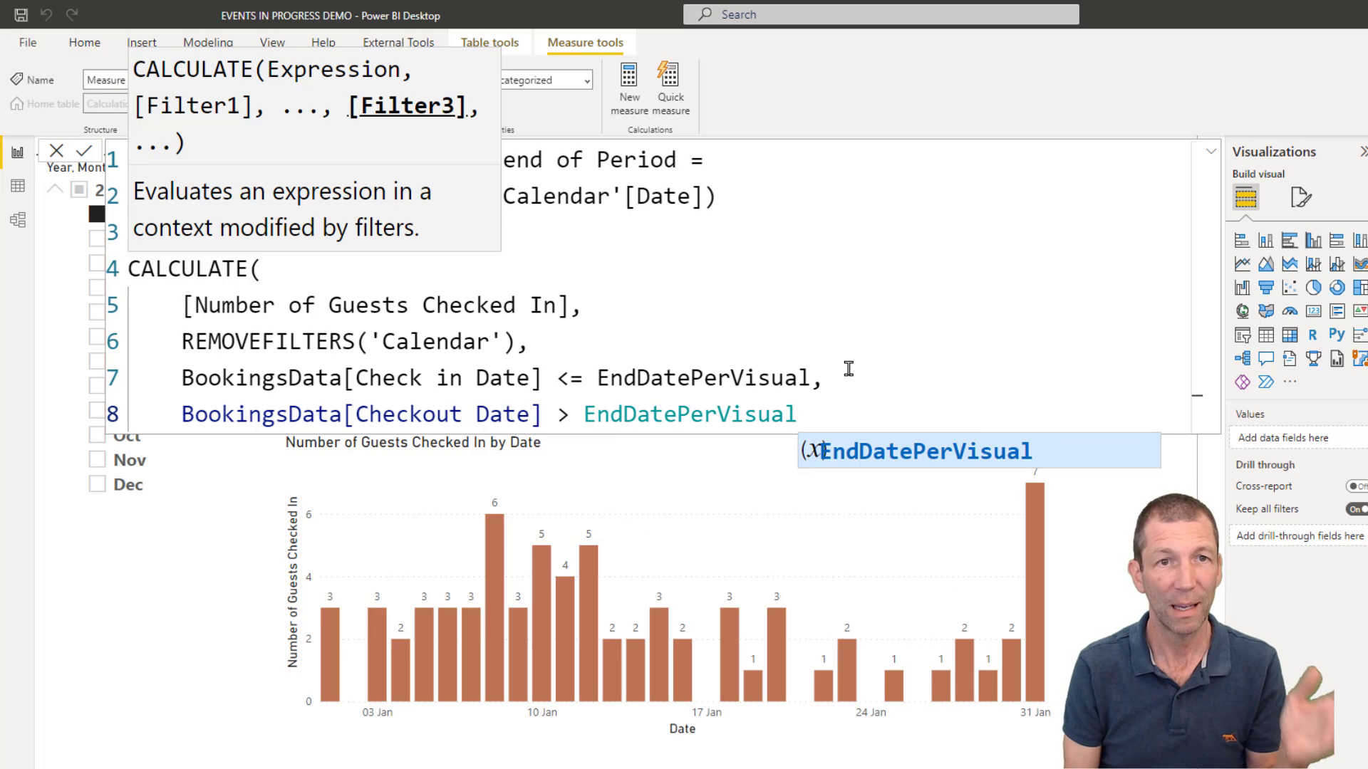
key("shift+Return")
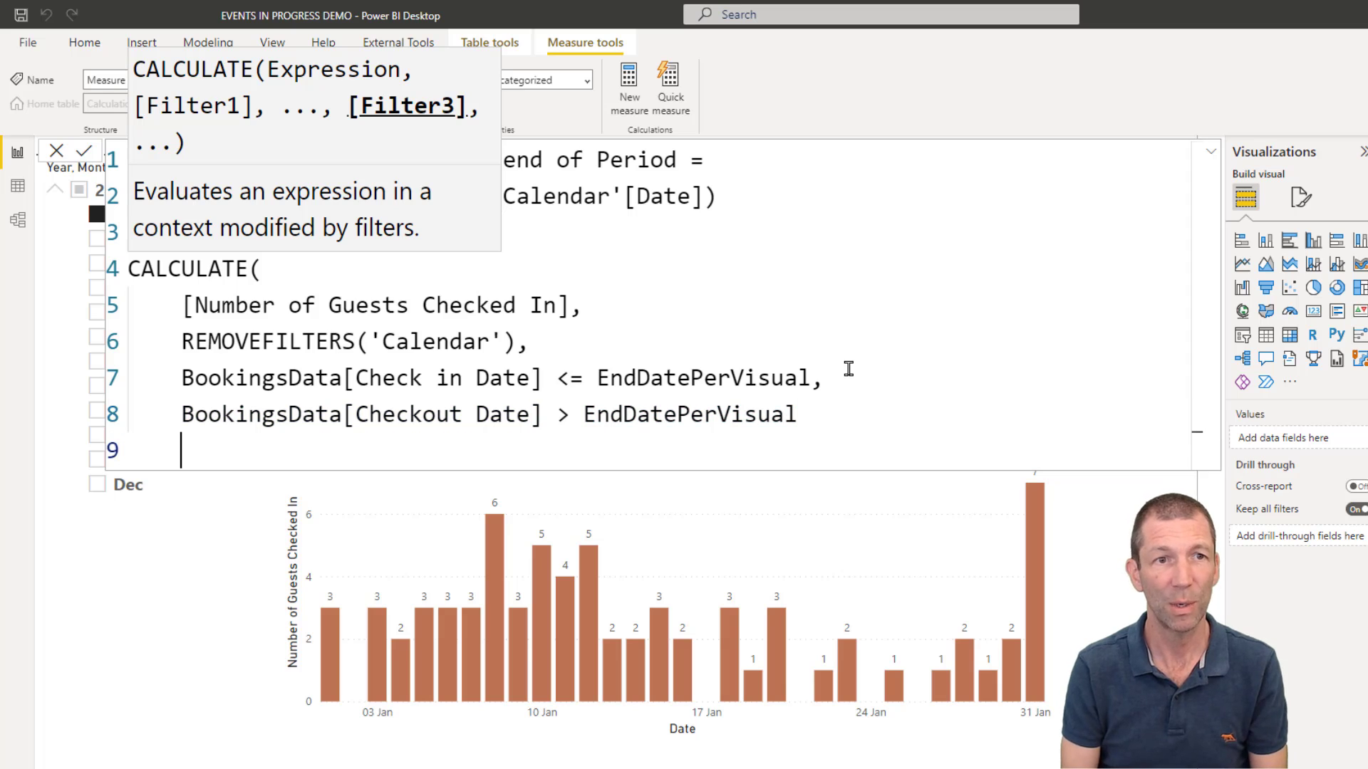
type(")")
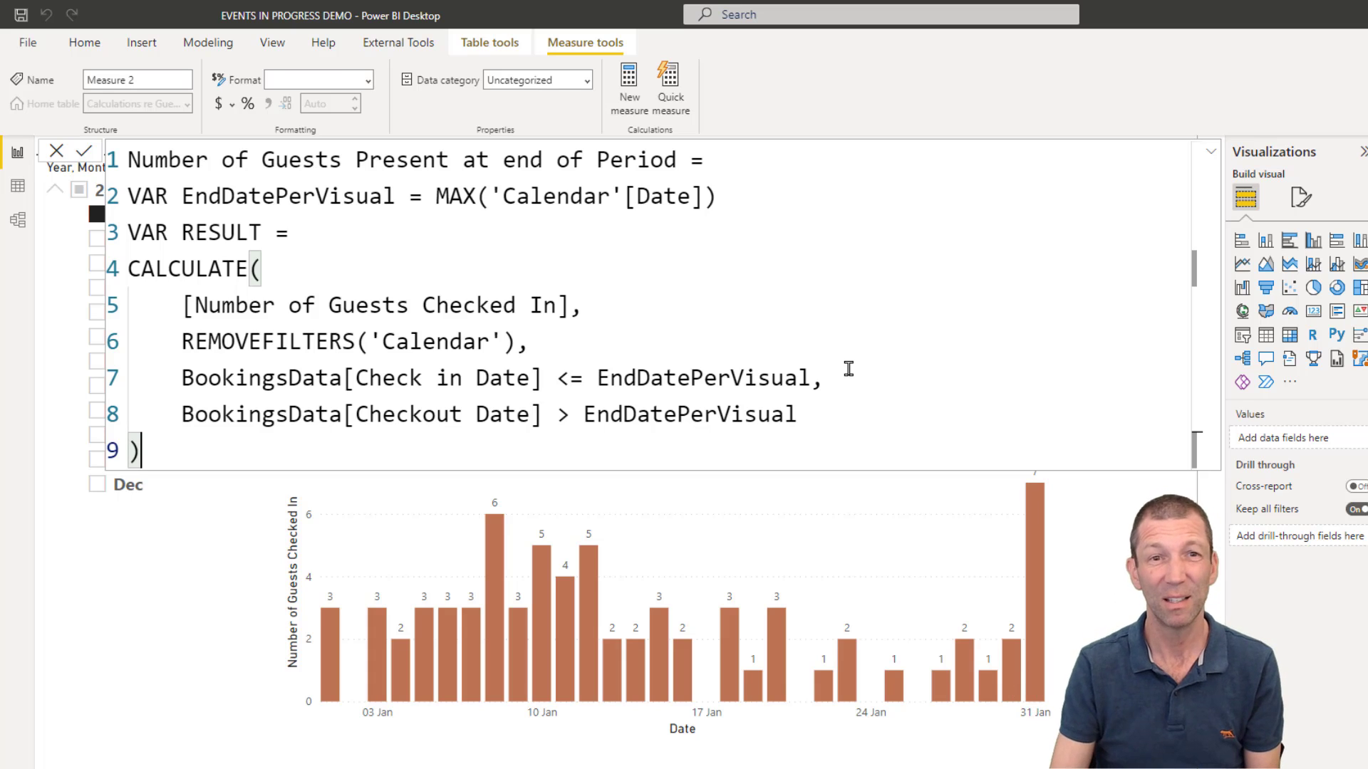
Extend the checkout filter with || ISBLANK( BookingsData[Checkout Date] ).
left_click(820, 404)
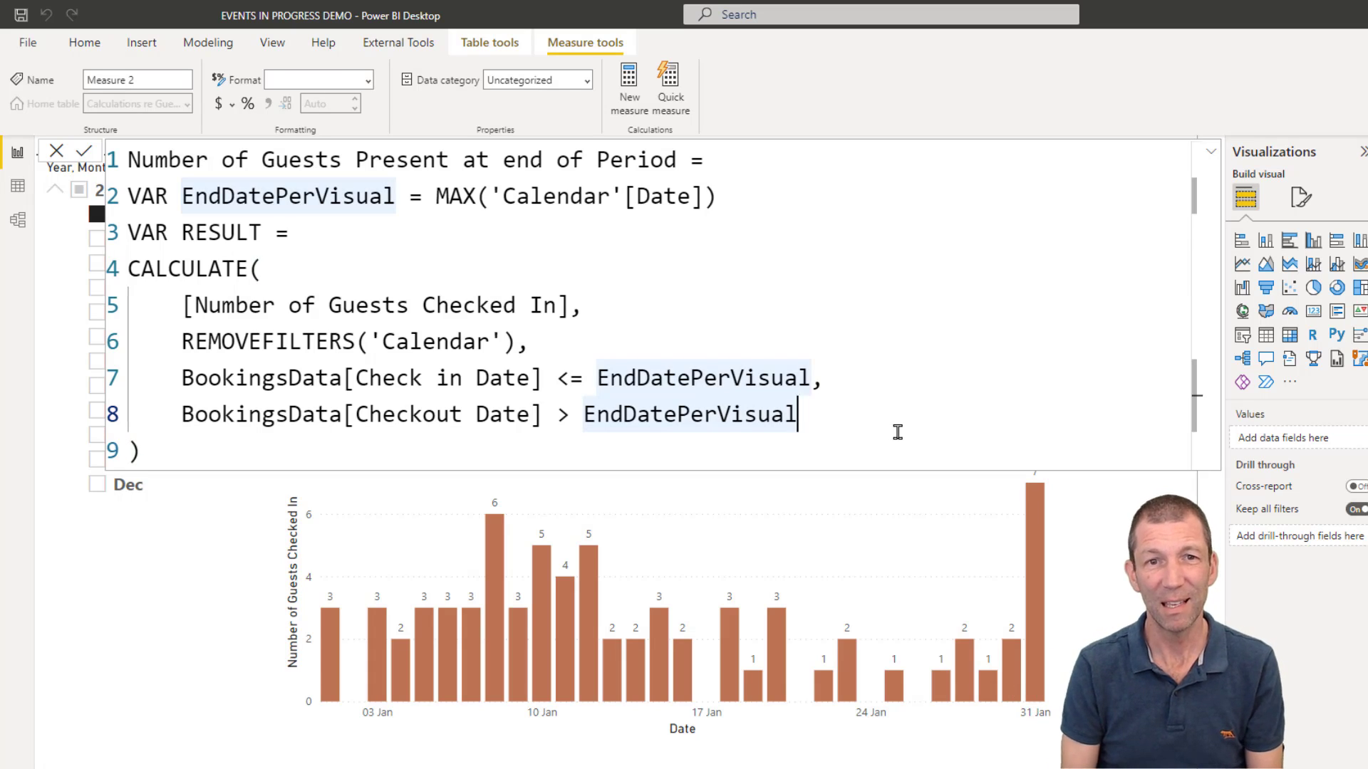
key("Return")
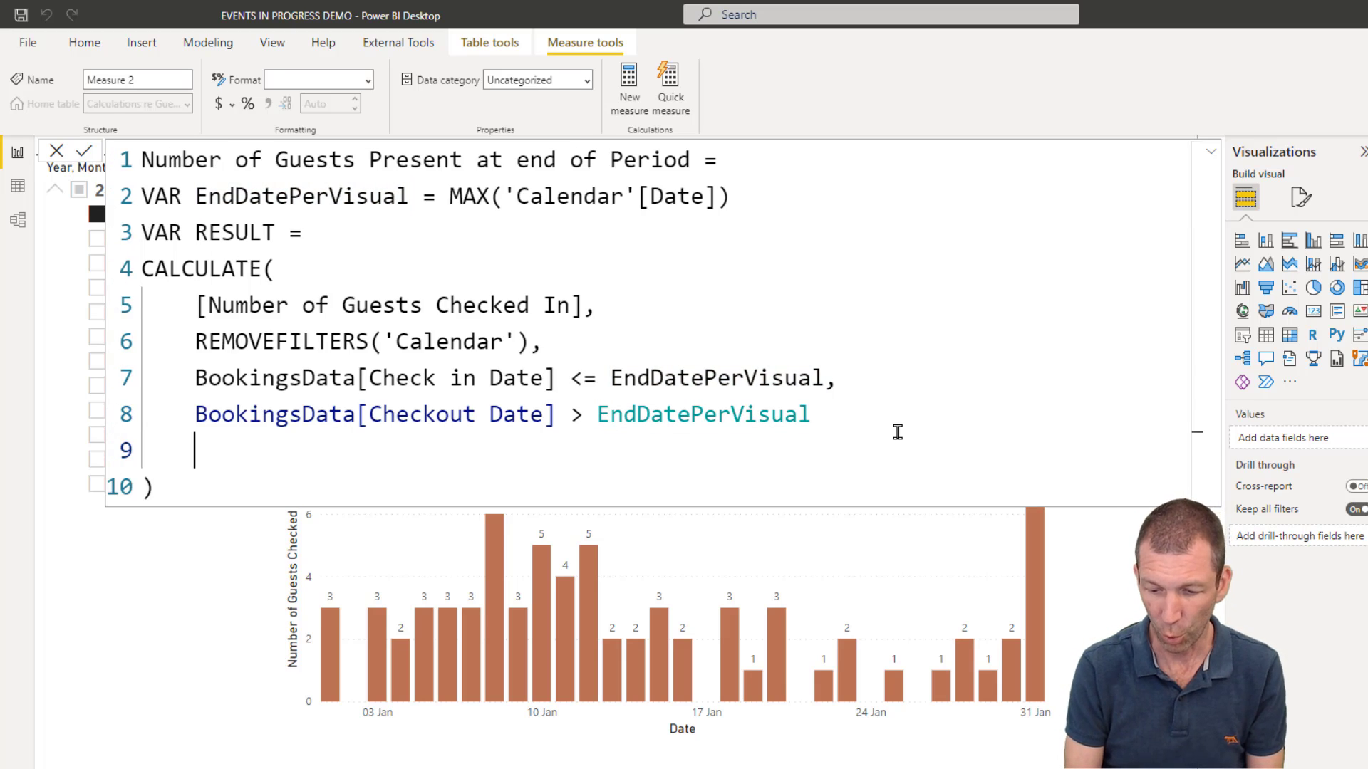
type("||")
key("Return")
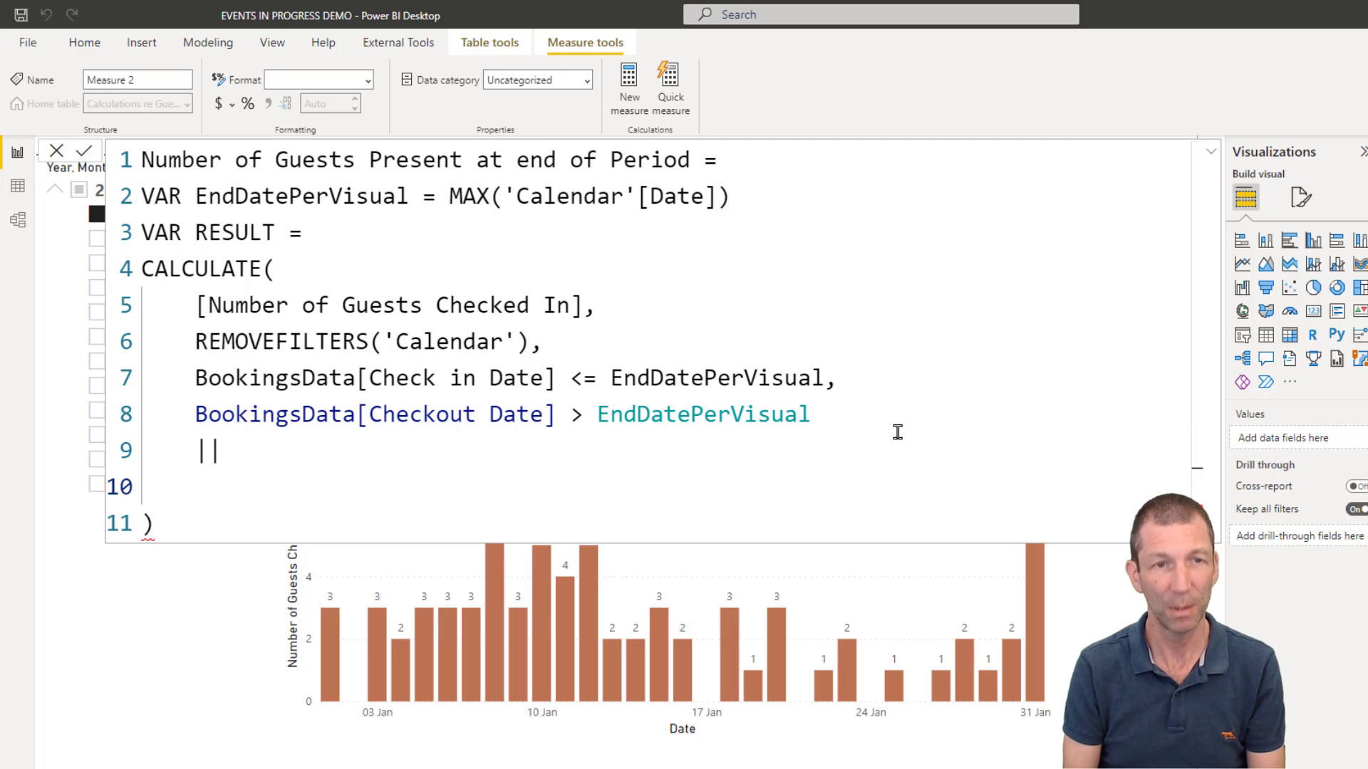
type("Book")
key("Down")
key("Down")
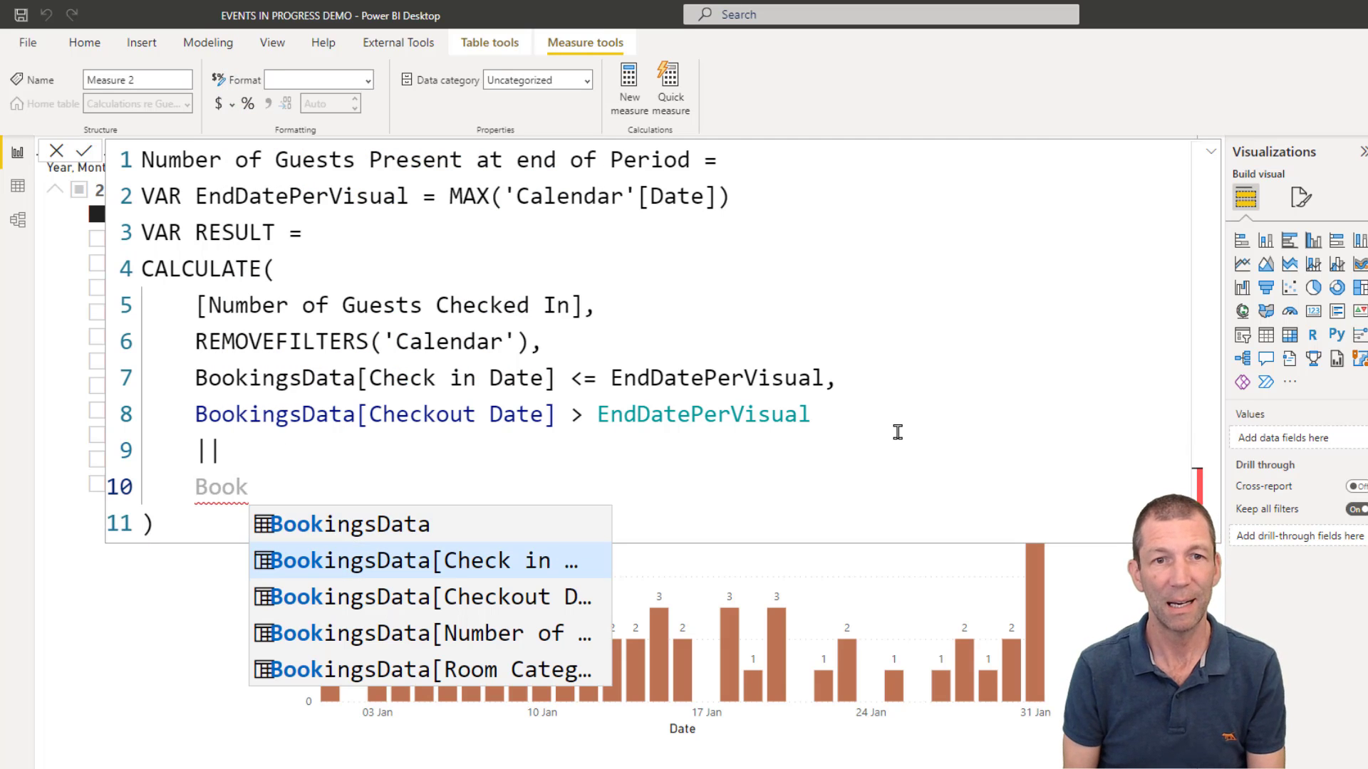
key("Tab")
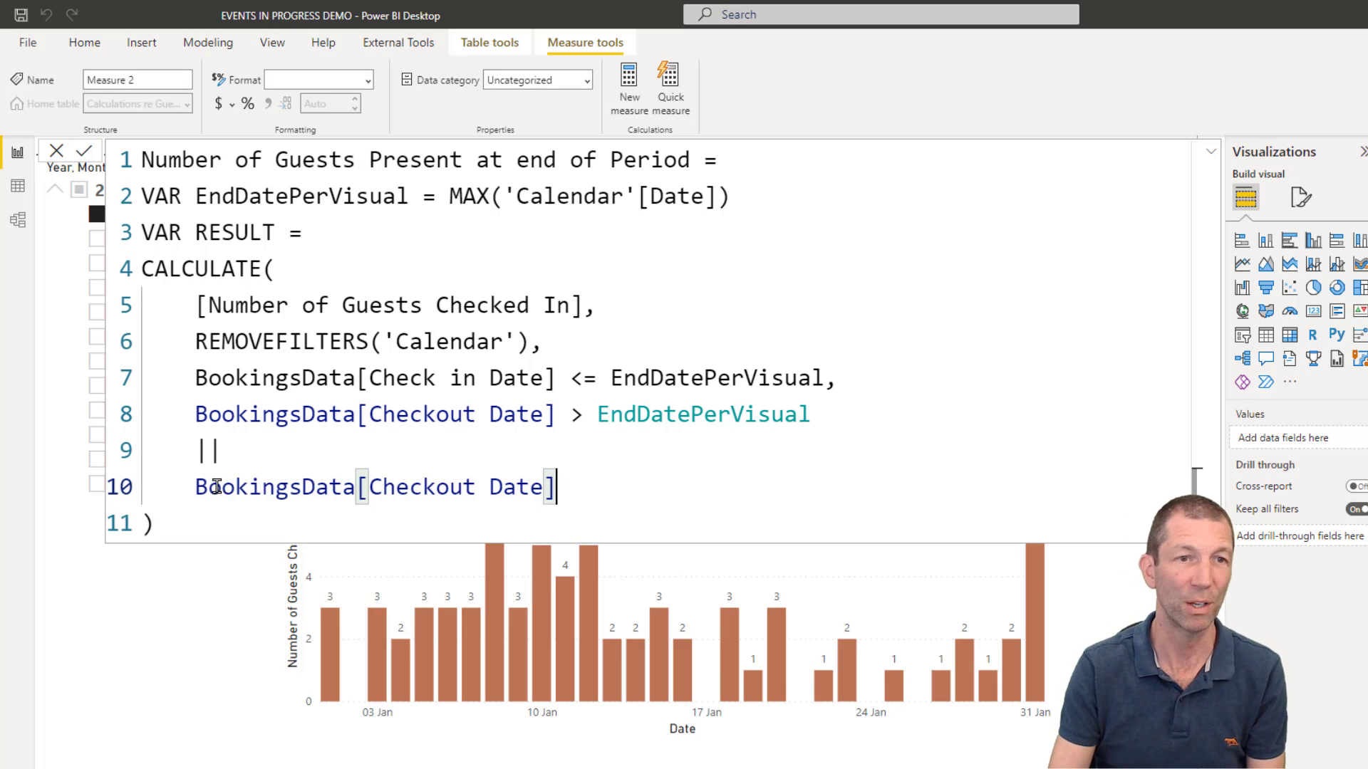
left_click(196, 486)
type("ISBLNA")
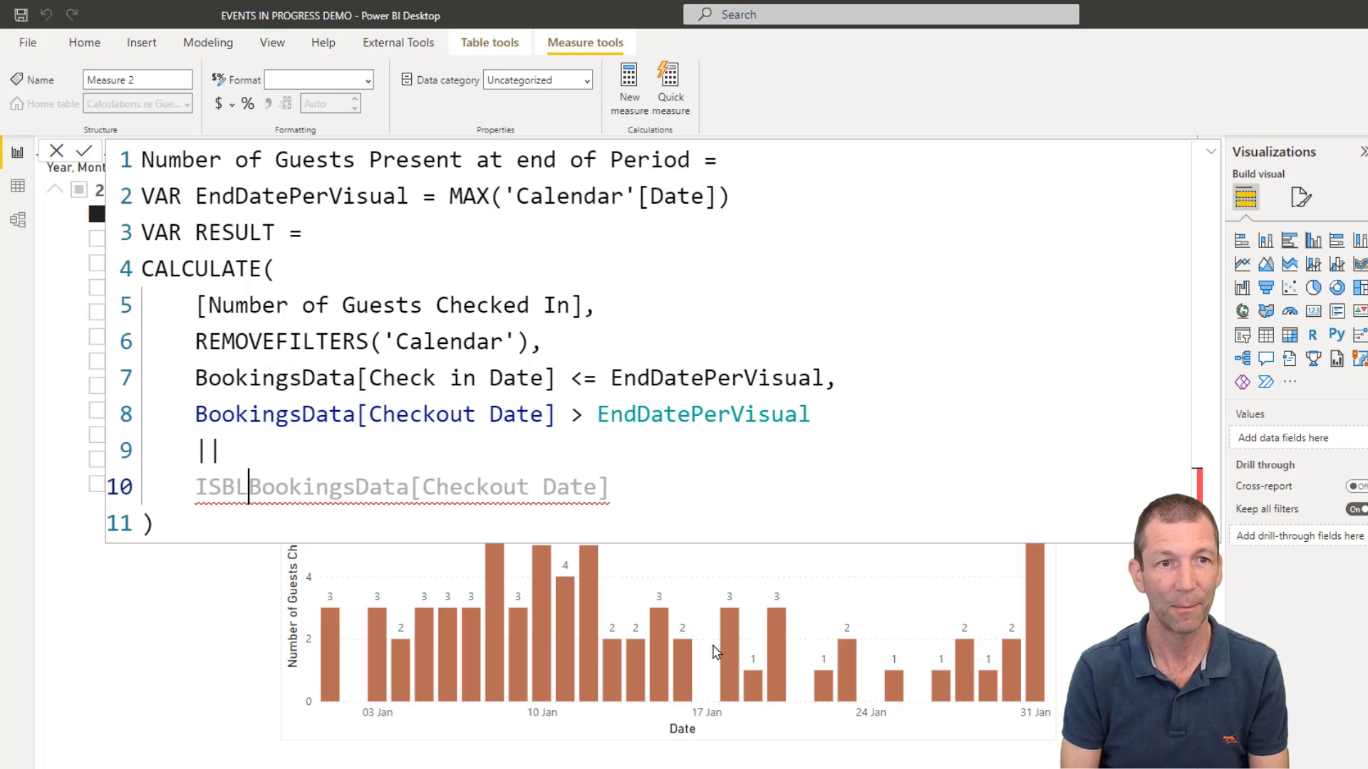
key("BackSpace")
key("BackSpace")
type("ANK(")
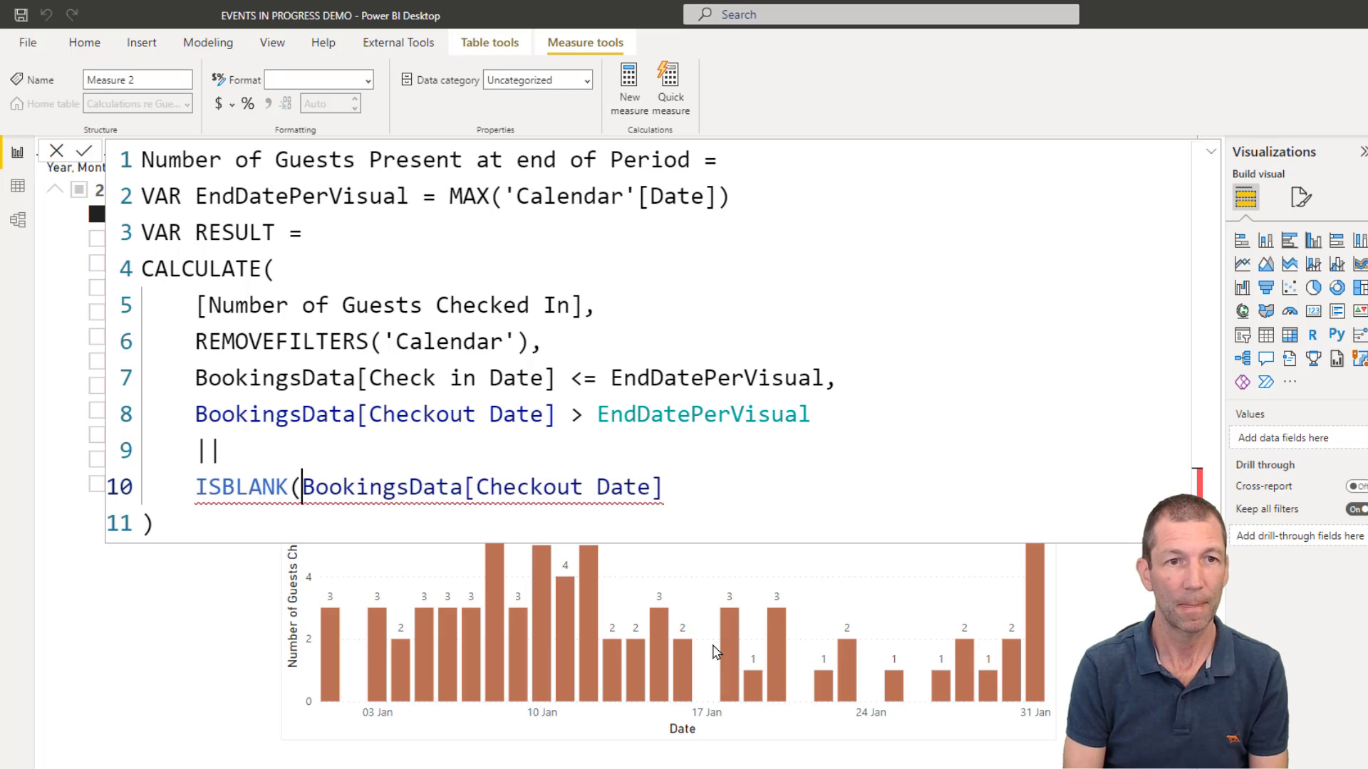
left_click(724, 479)
type(")")
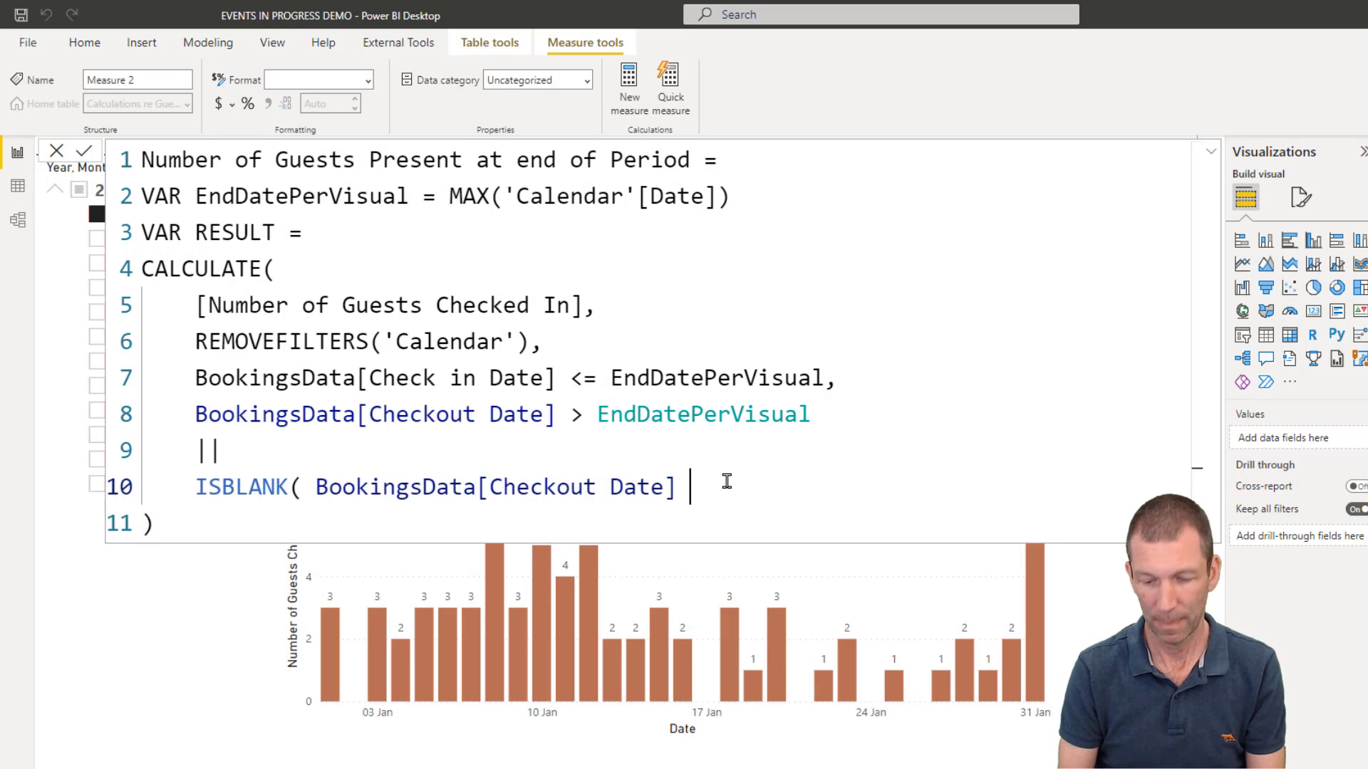
End the measure with RETURN RESULT and commit it.
key("Down")
key("Return")
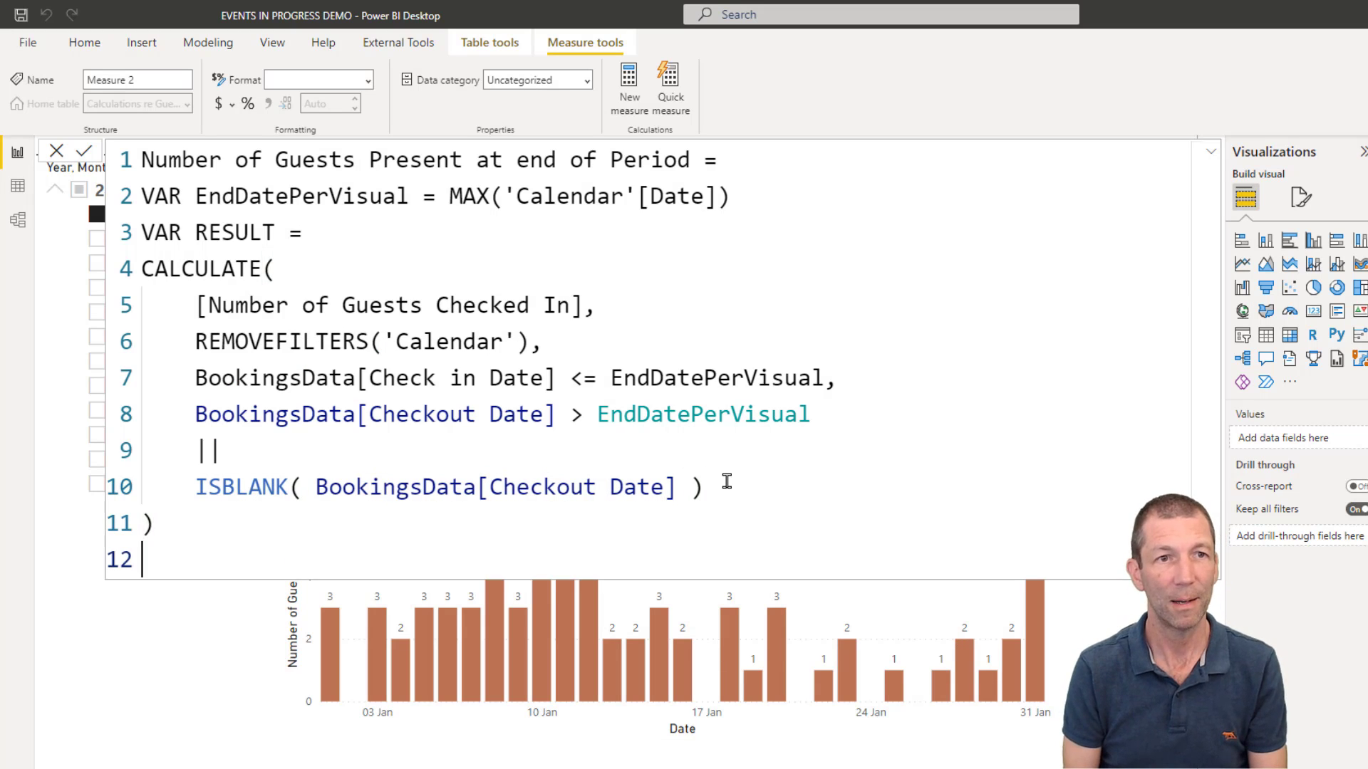
type("RETURN")
key("Return")
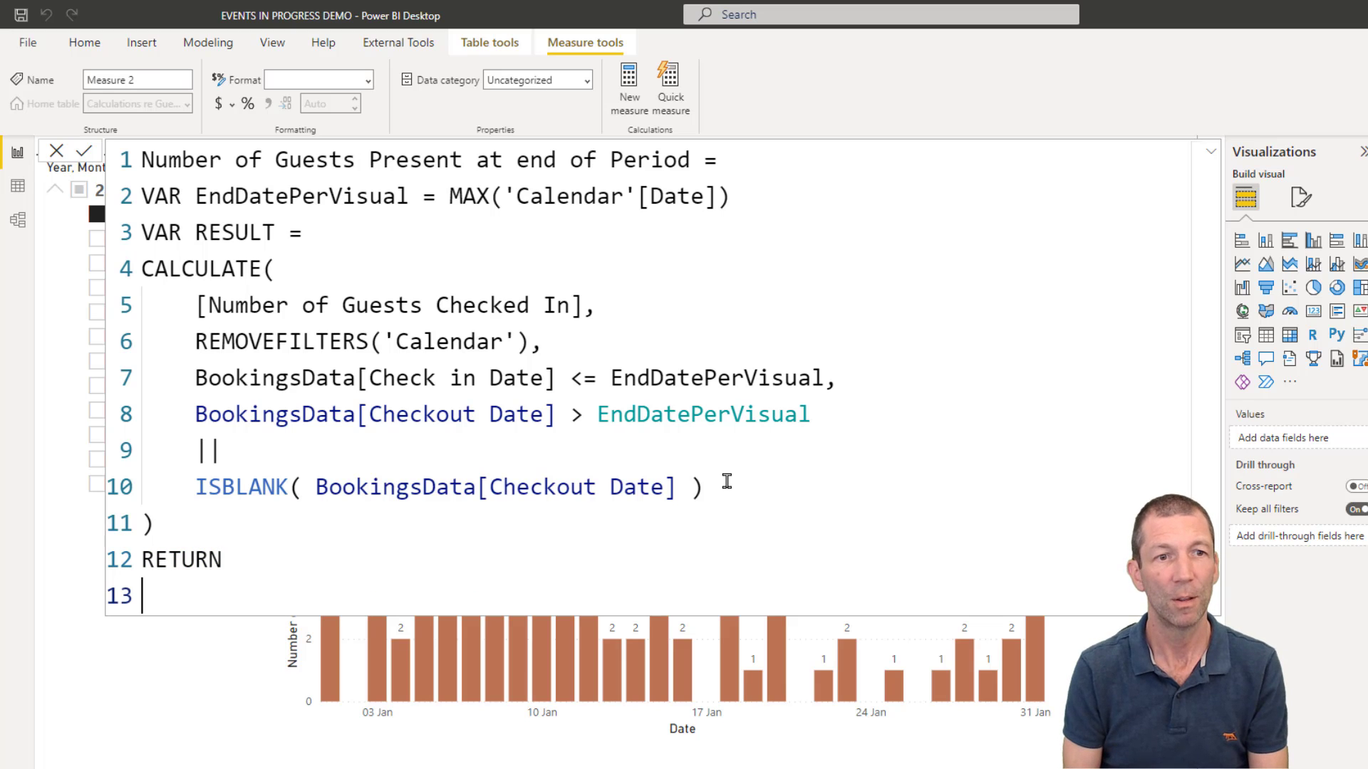
type("RESULT")
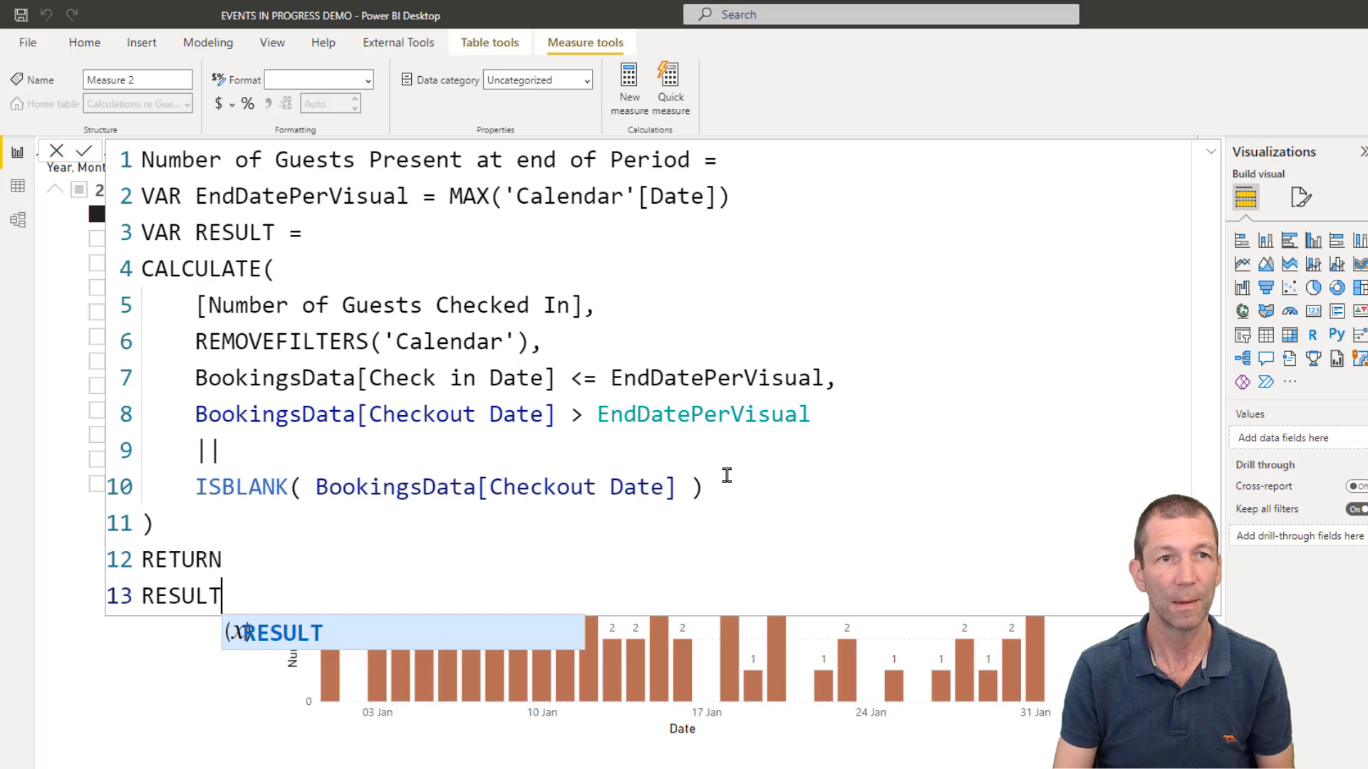
left_click(85, 152)
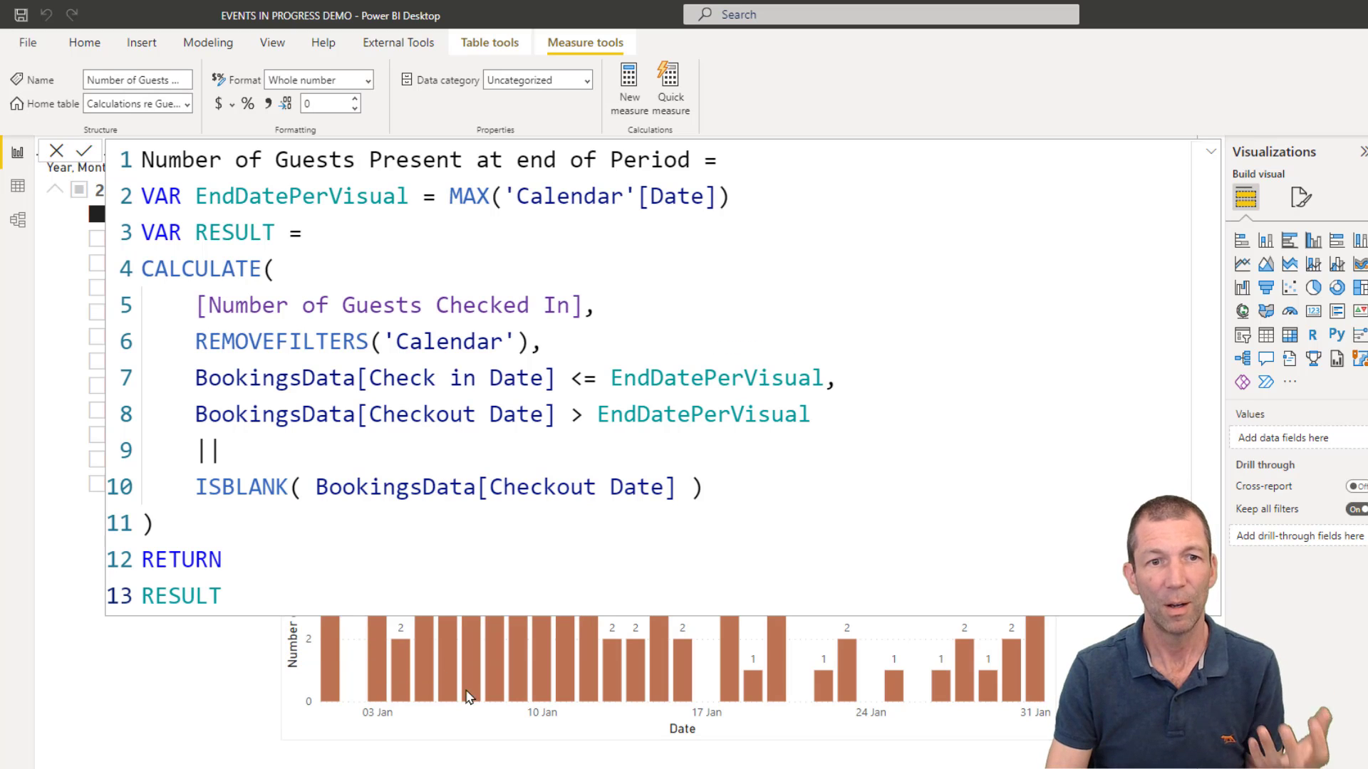
Swap Number of Guests Checked In for Number of Guests Present at end of Period in the chart.
left_click(477, 735)
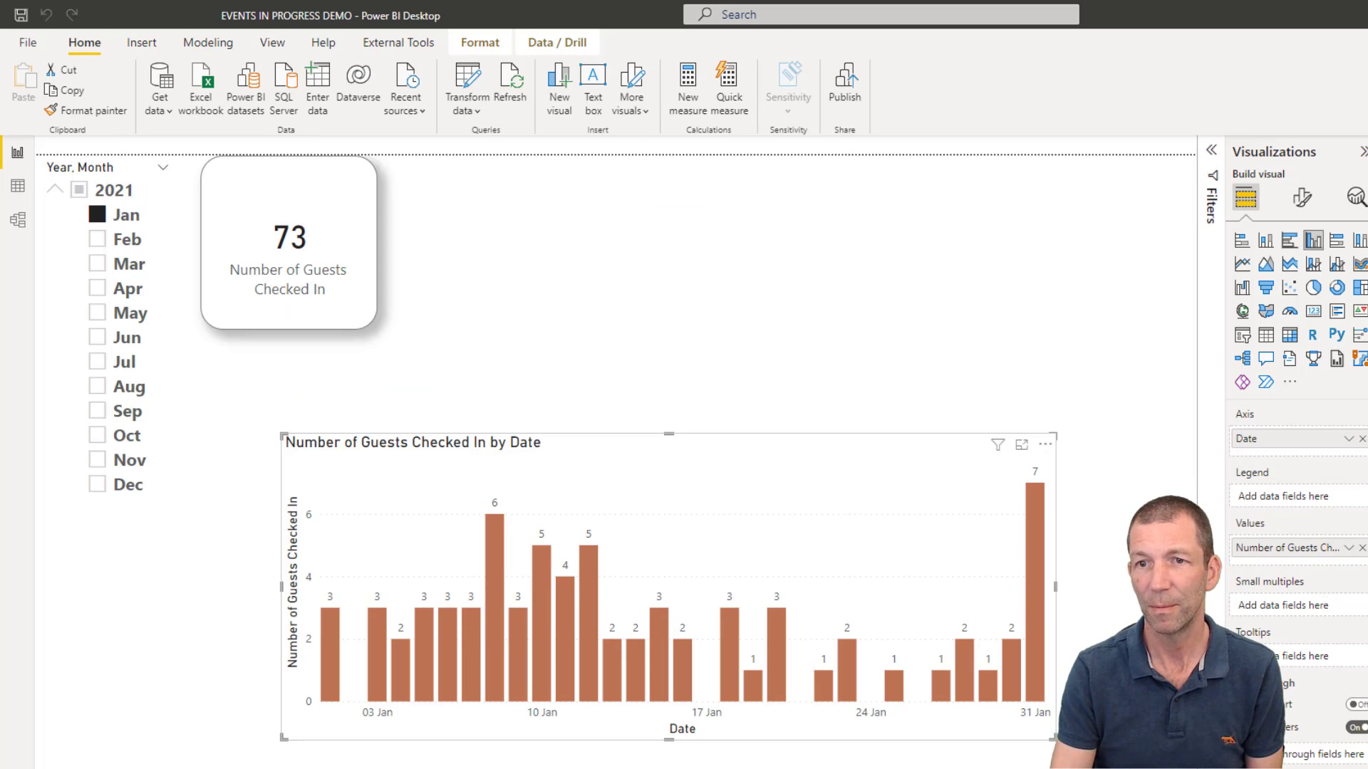
left_click(1361, 548)
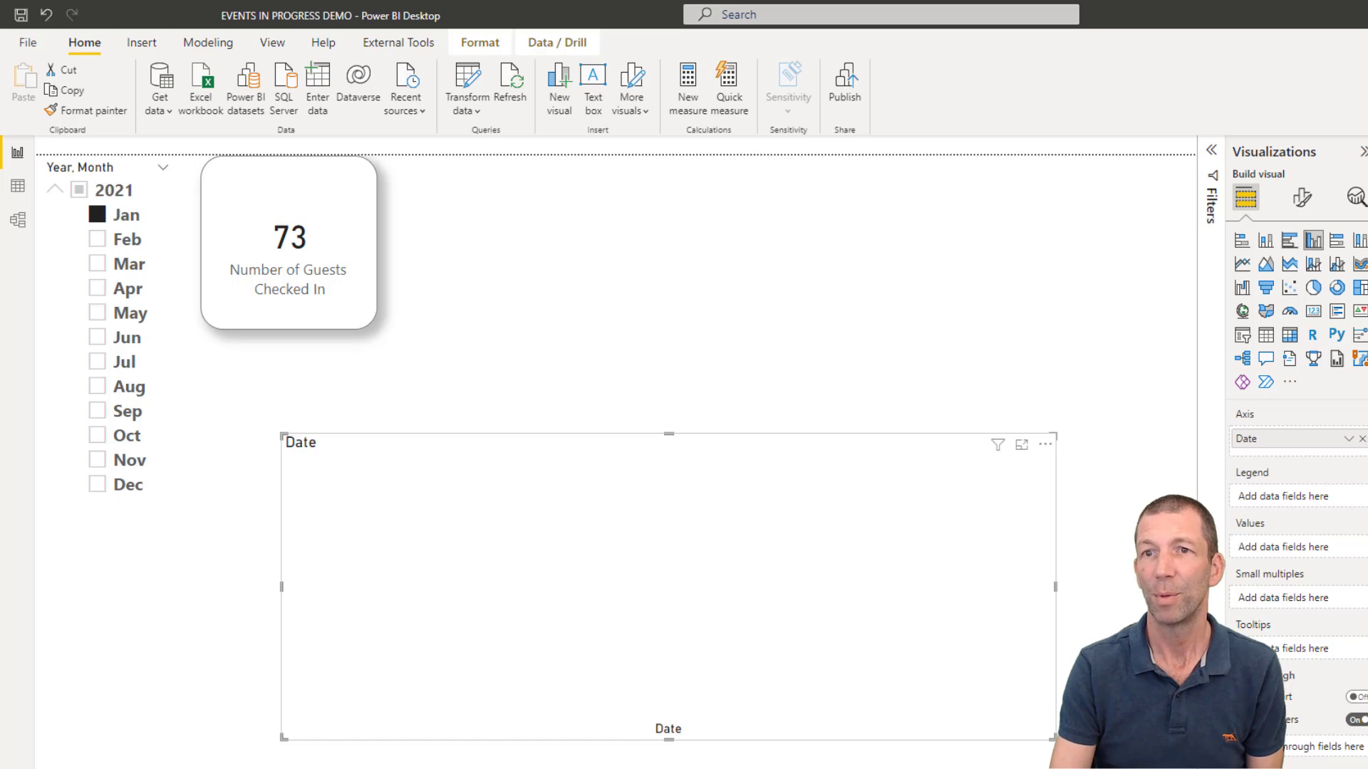
left_click_drag(1366, 499, 1289, 548)
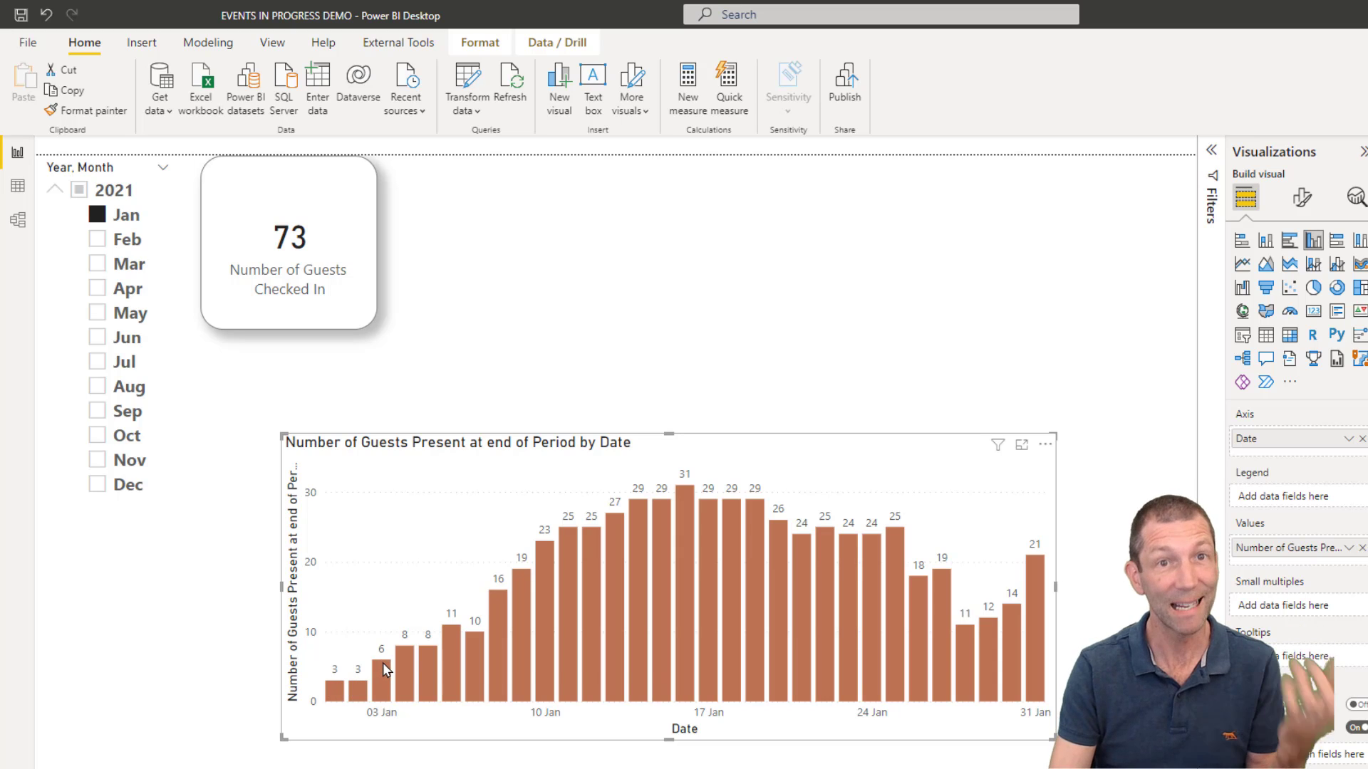
mouse_move(382, 663)
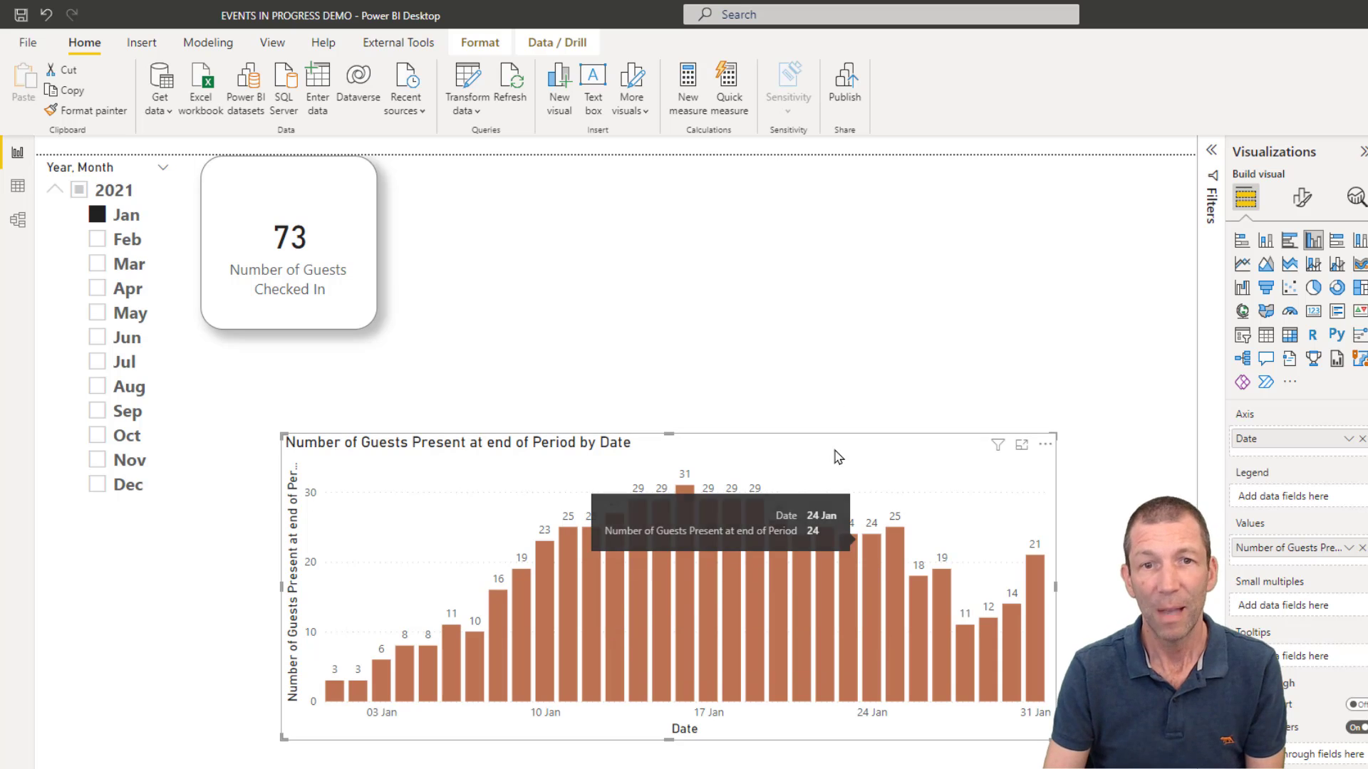
Duplicate the end-of-period chart below the original and change its axis from Date to Month.
left_click_drag(836, 448, 938, 179)
key("ctrl+c")
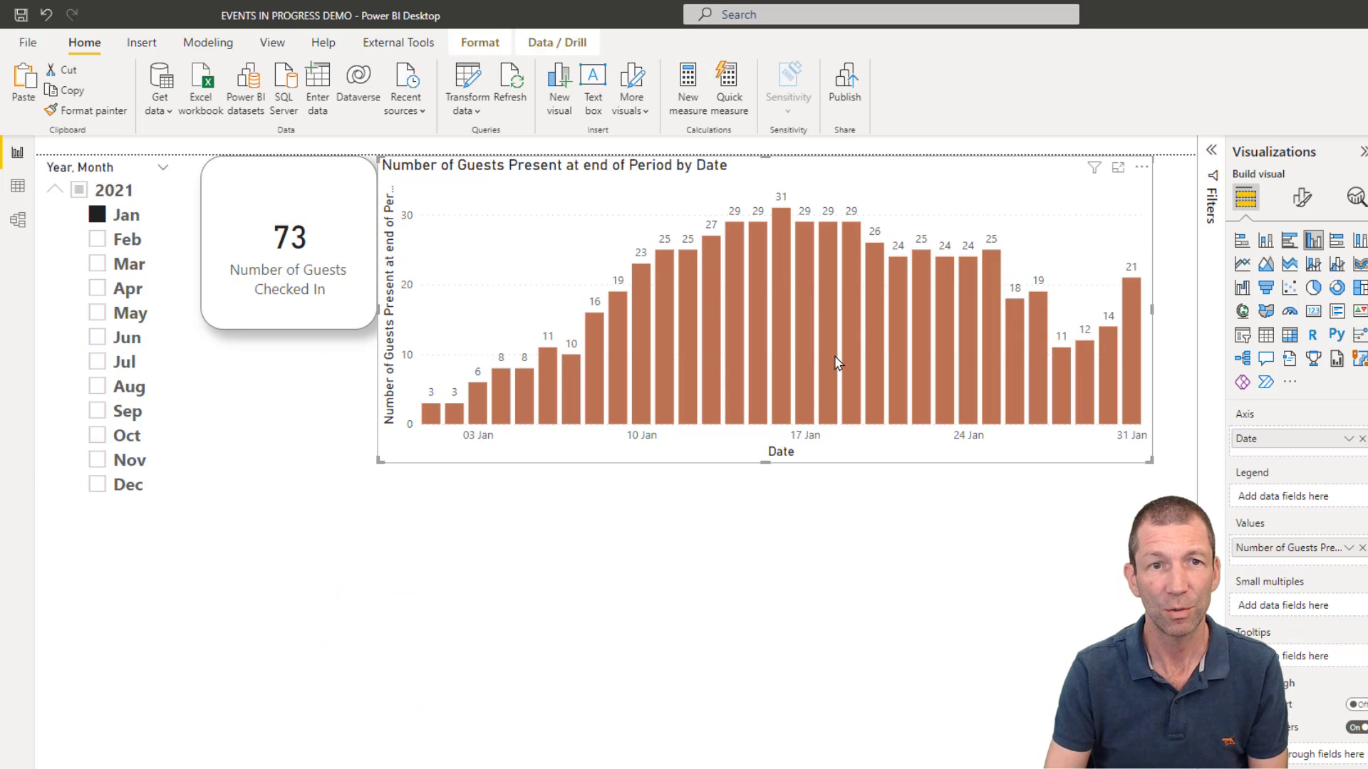
key("ctrl+v")
left_click_drag(575, 214, 551, 510)
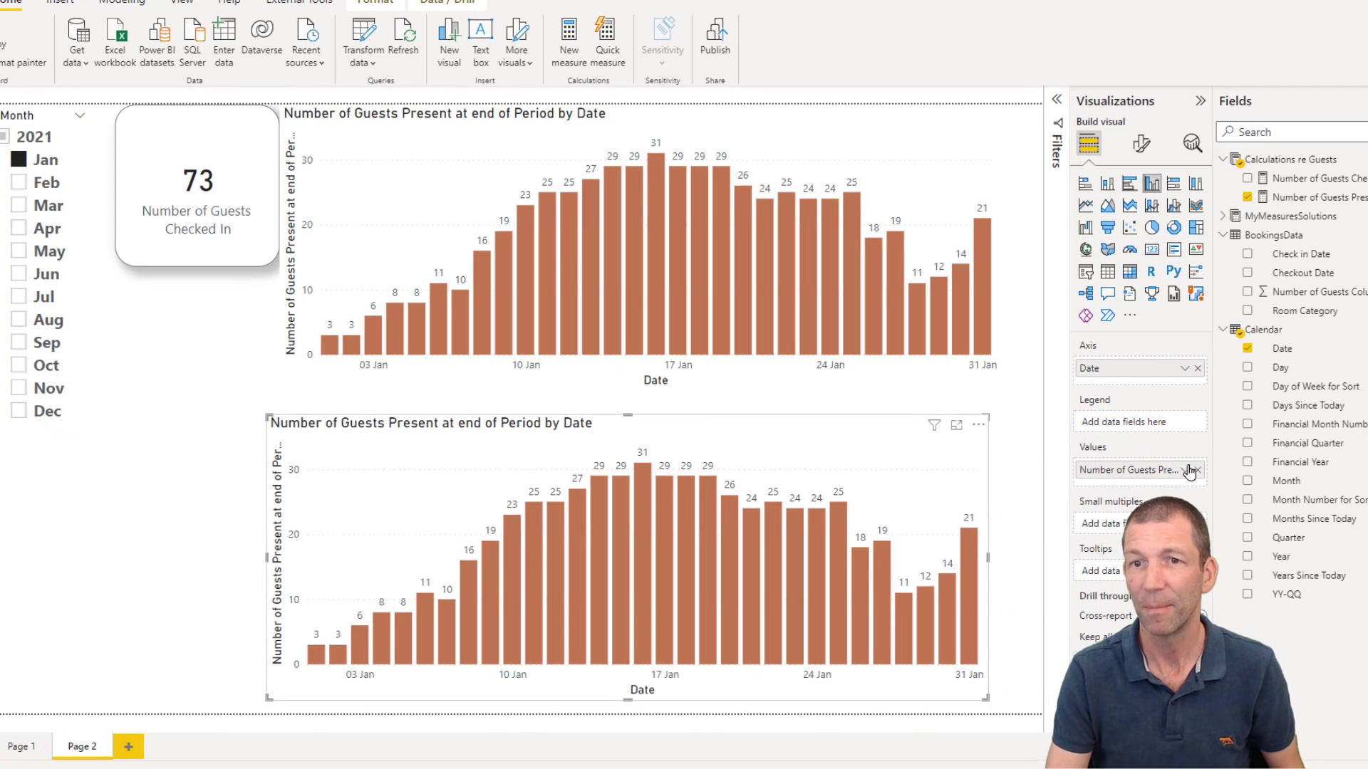
left_click(1197, 369)
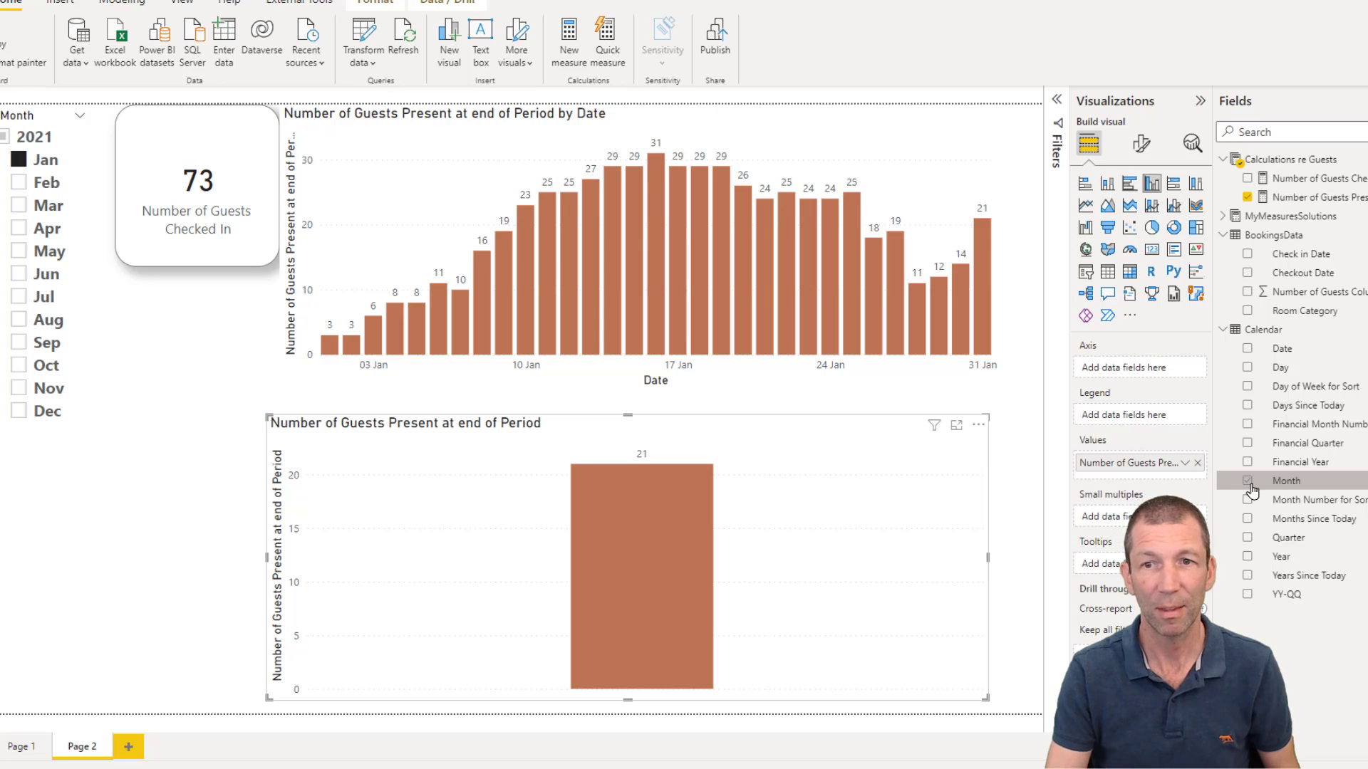
left_click(1247, 488)
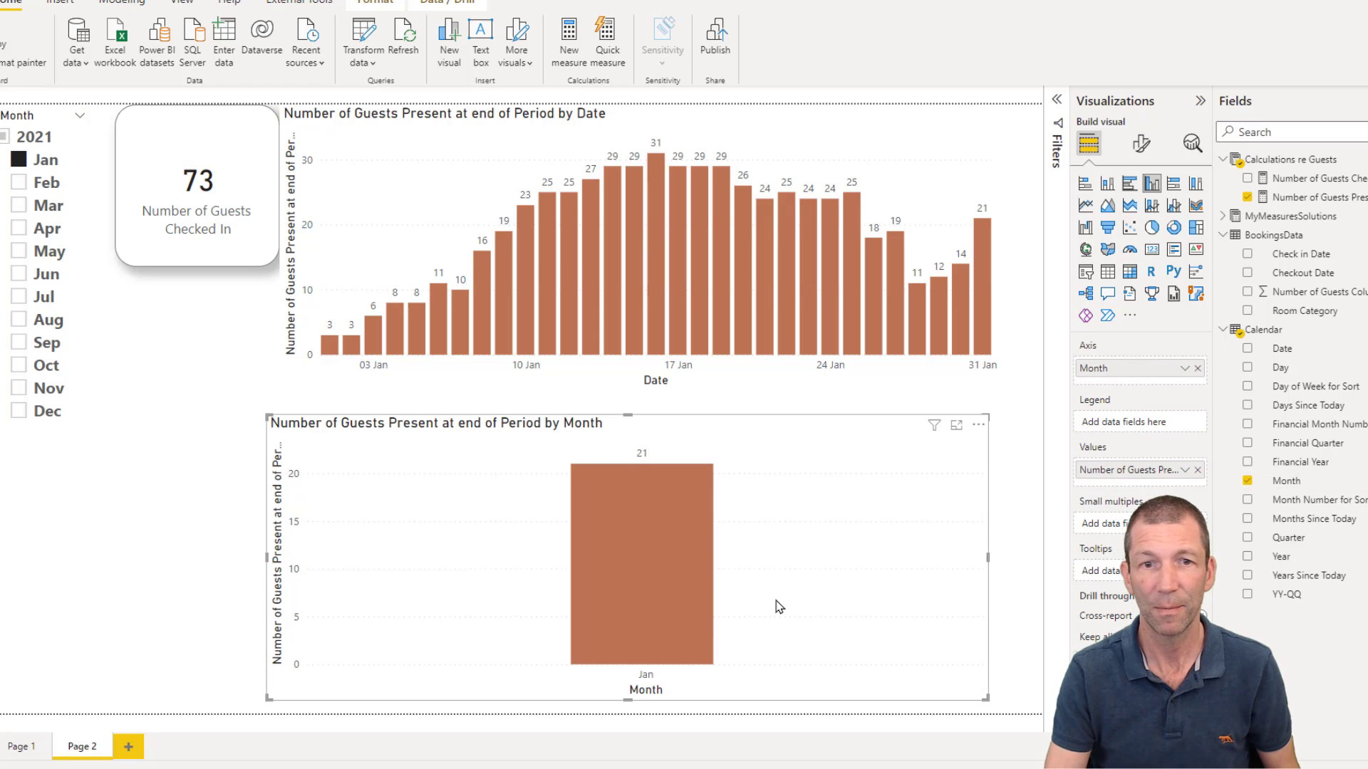
Test the month filter with February and March, clear it, and bring up the end-of-period measure's DAX.
left_click(21, 184)
left_click(19, 205, "ctrl")
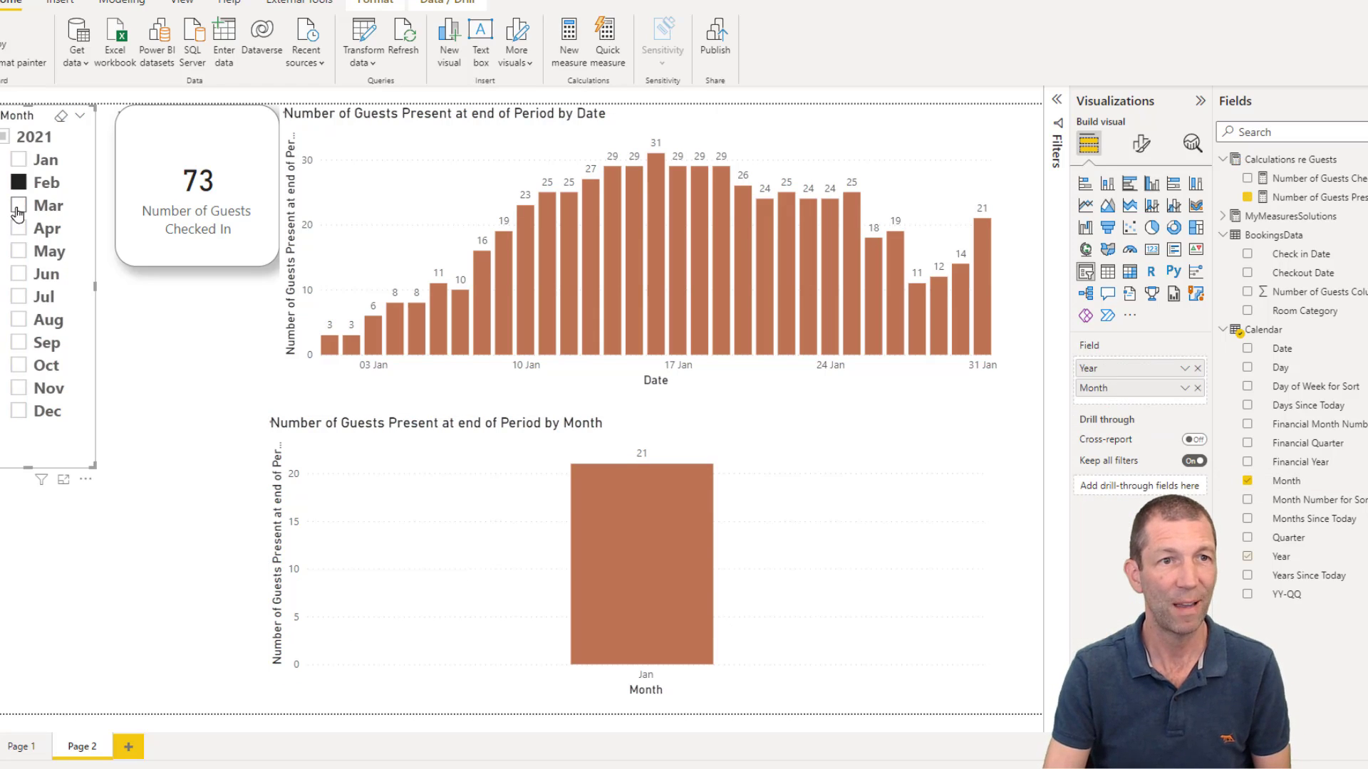
left_click(61, 120)
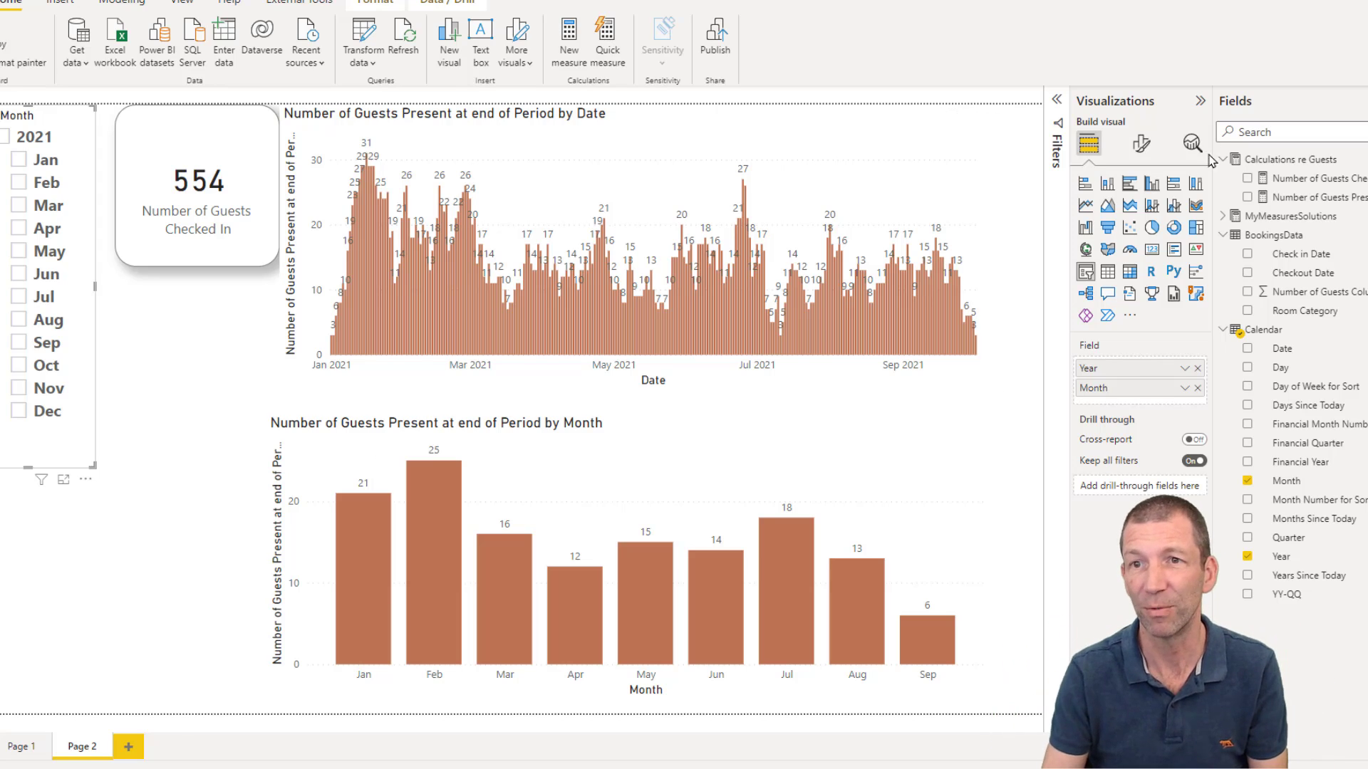
left_click(1297, 198)
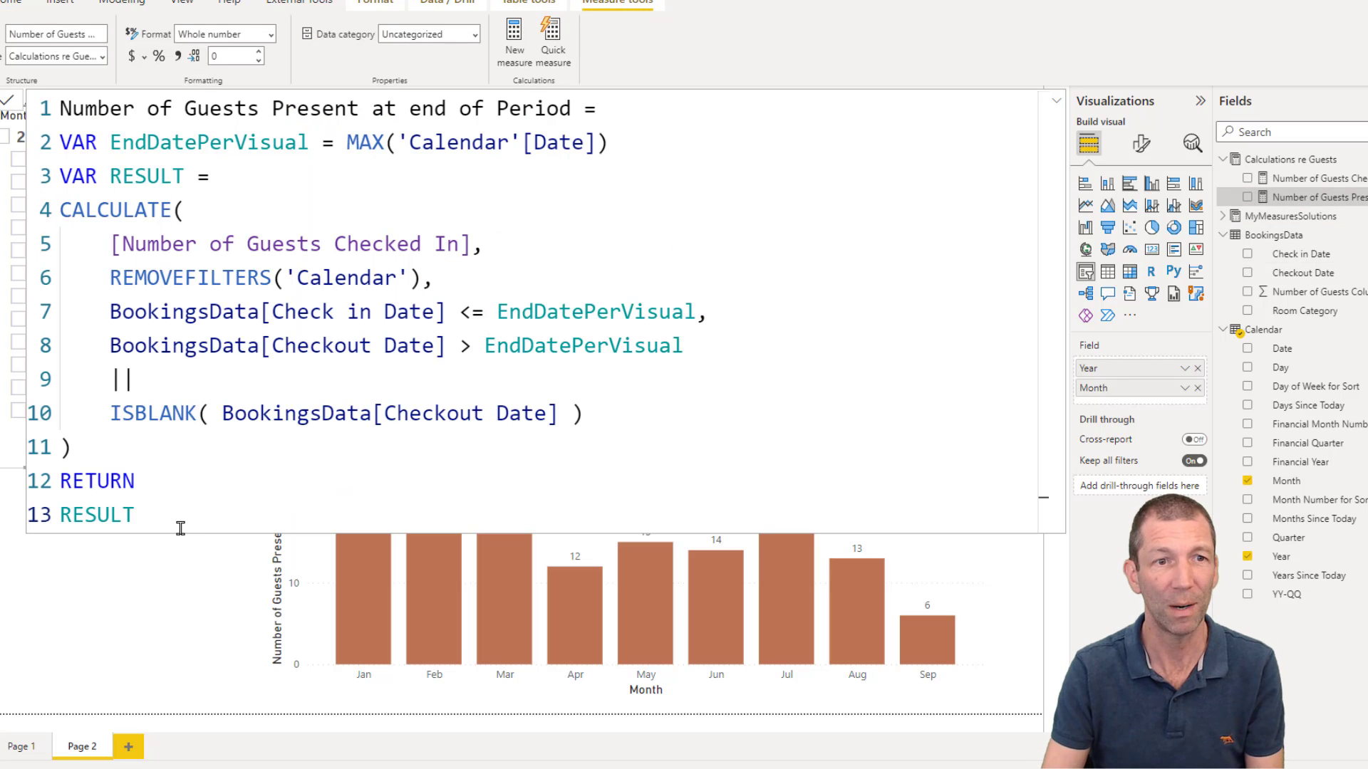
Paste the copied formula into a new Calculations re Guests measure named 'Number of Guests Present during the Period'.
left_click_drag(177, 525, 25, 124)
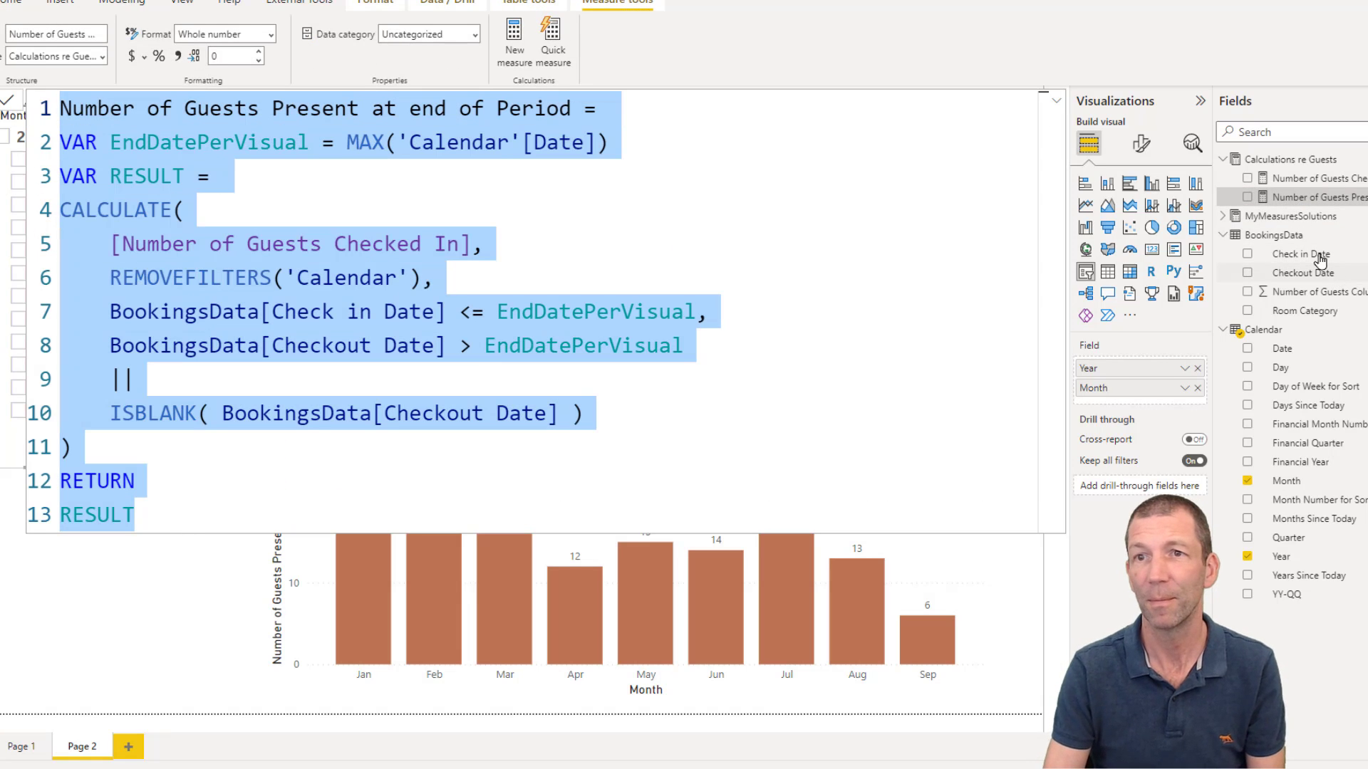
right_click(1286, 162)
left_click(1319, 171)
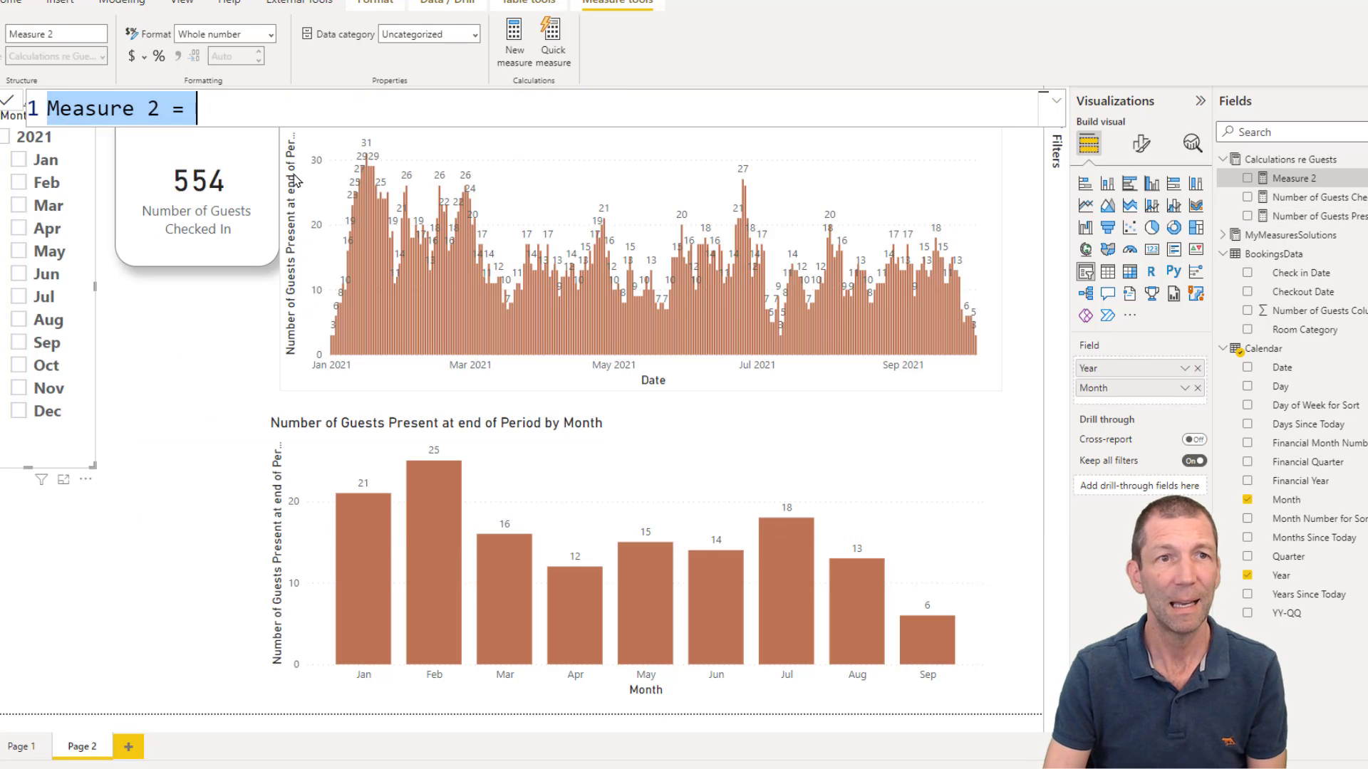
key("ctrl+v")
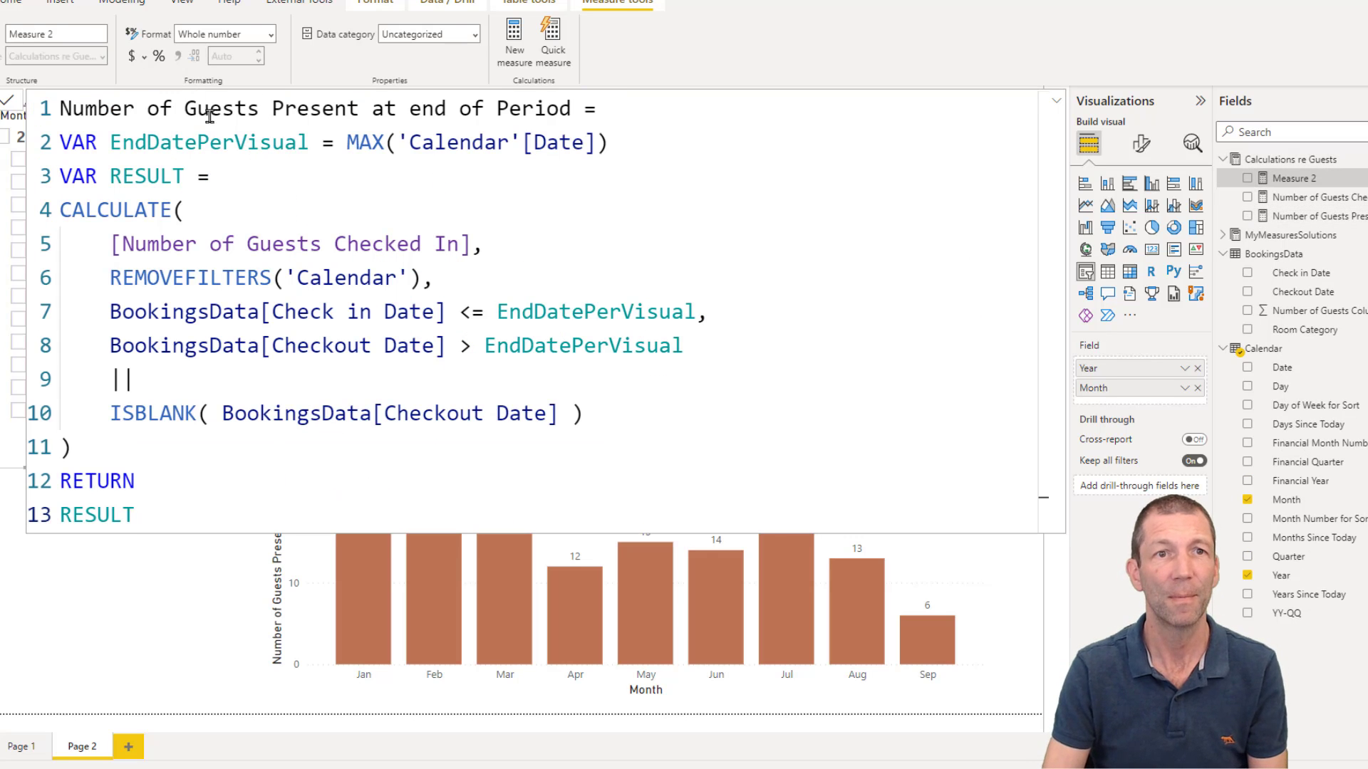
double_click(383, 110)
type("during")
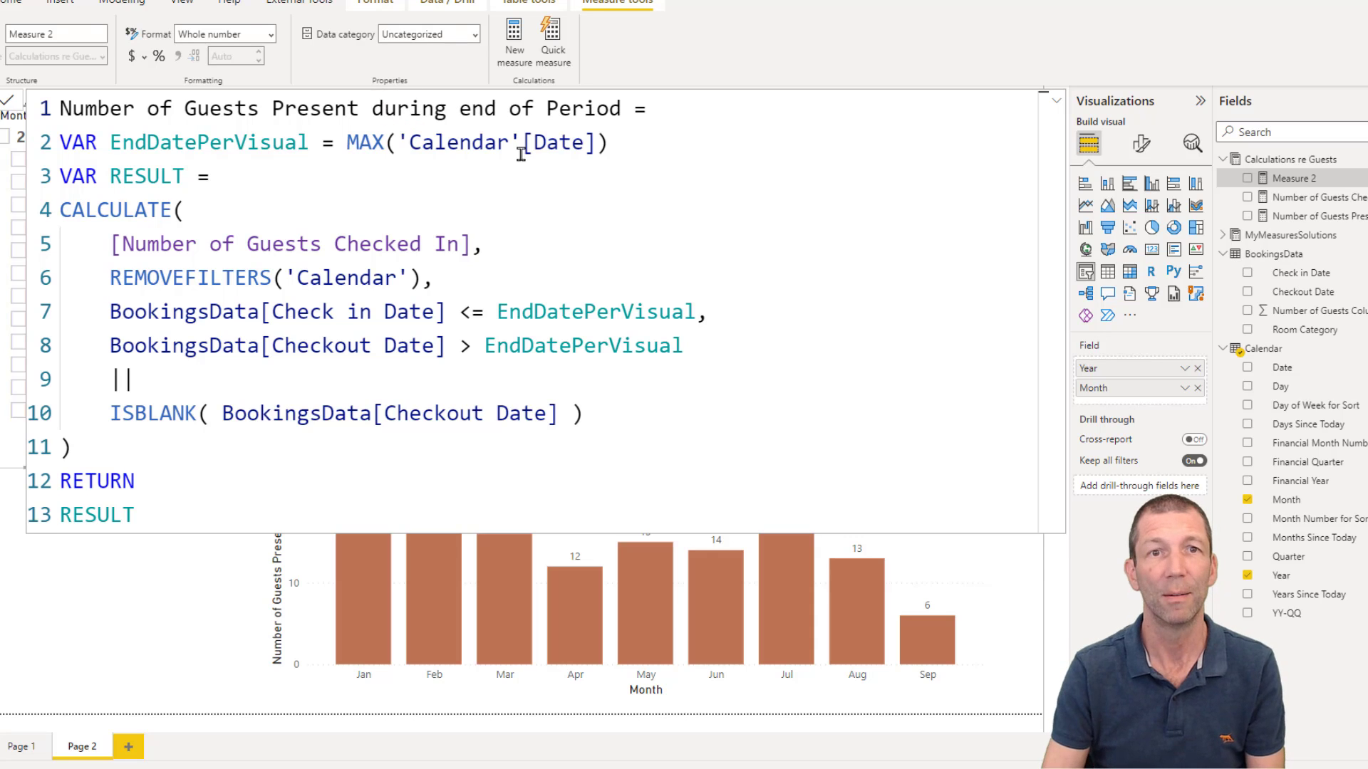
double_click(478, 110)
key("Delete")
key("Delete")
key("Delete")
key("Delete")
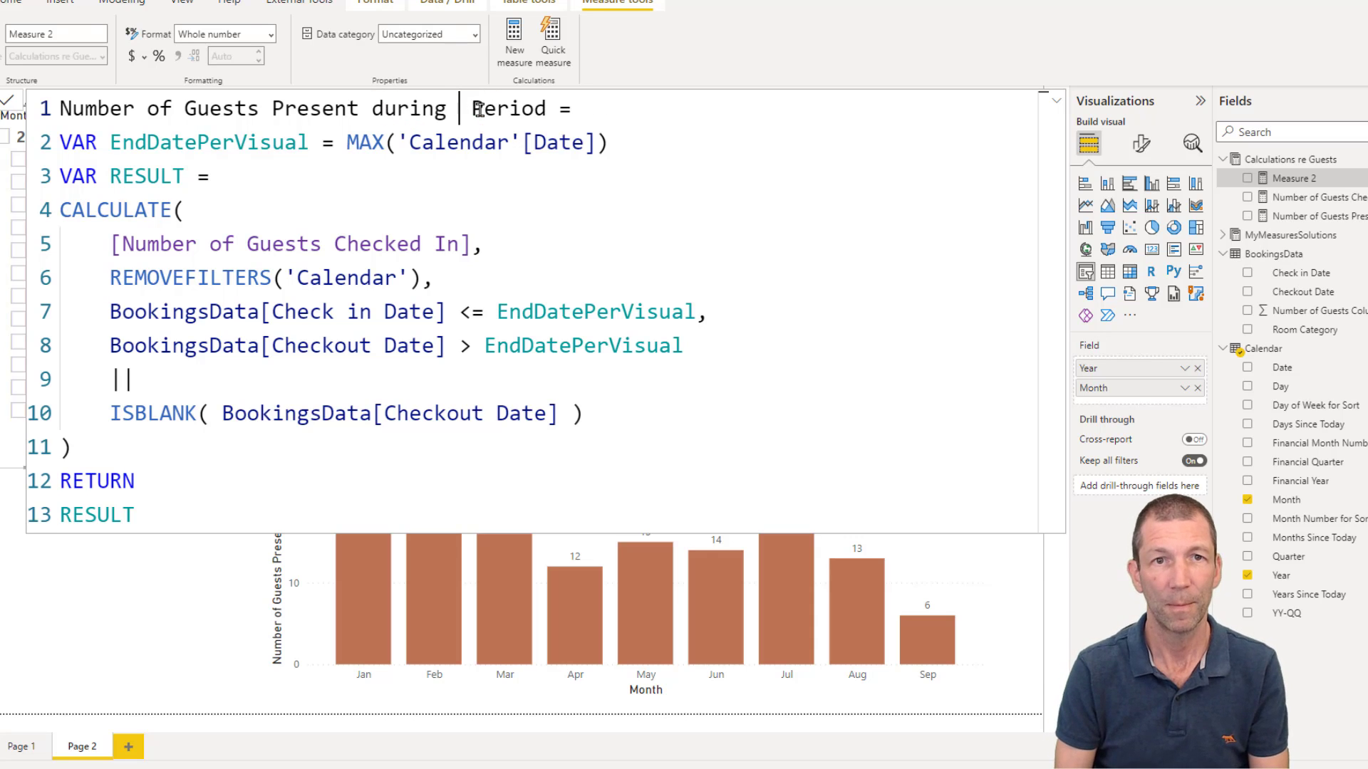
type("the")
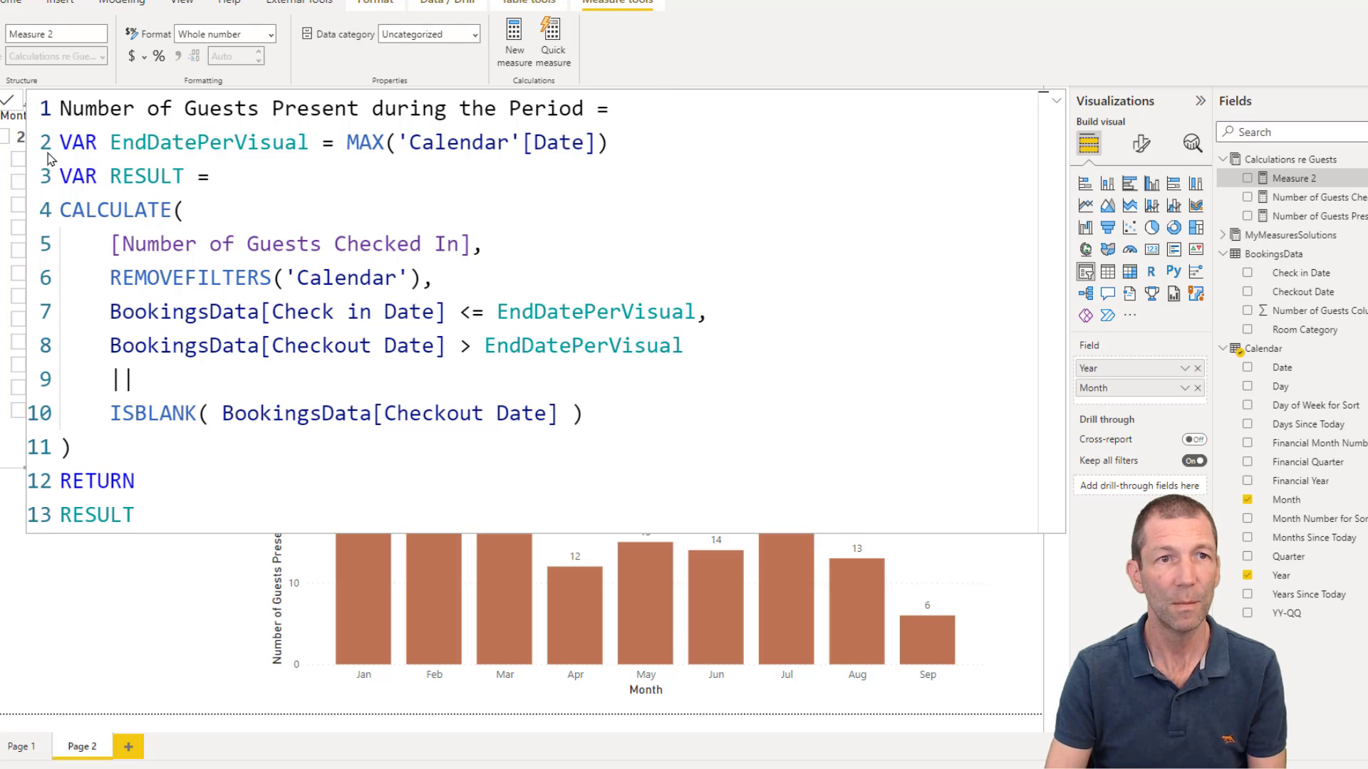
Add a variable line VAR StartDatePerVisual = Min('Calendar'[Date]) to the formula.
left_click(60, 171)
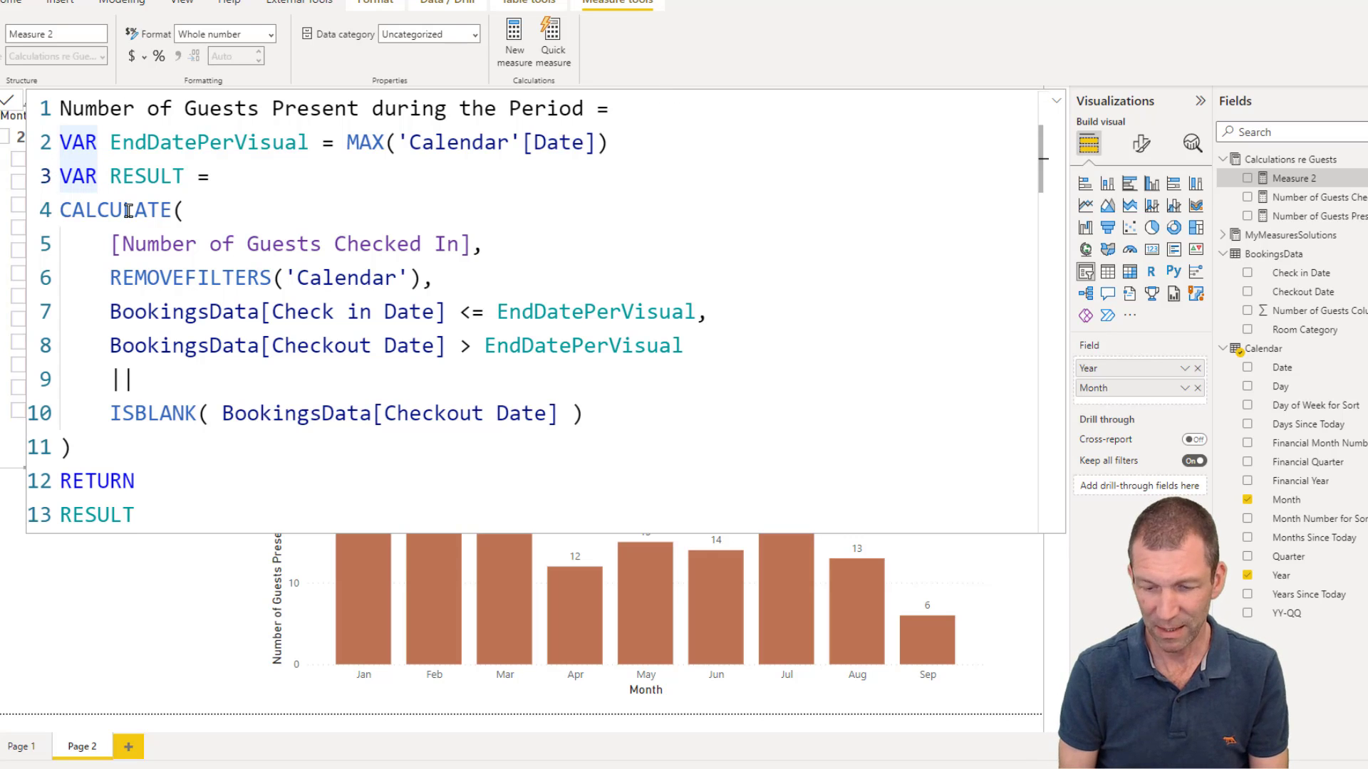
key("Return")
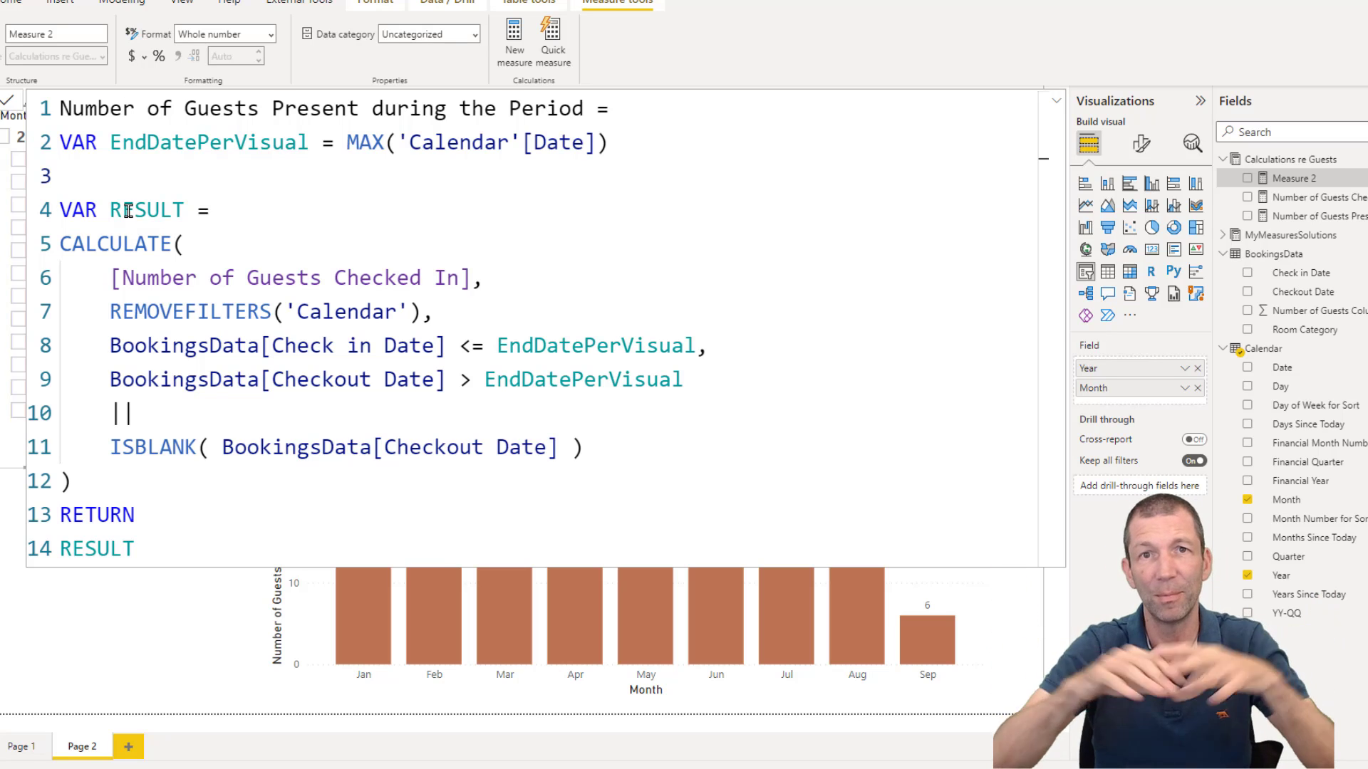
type("VAR ")
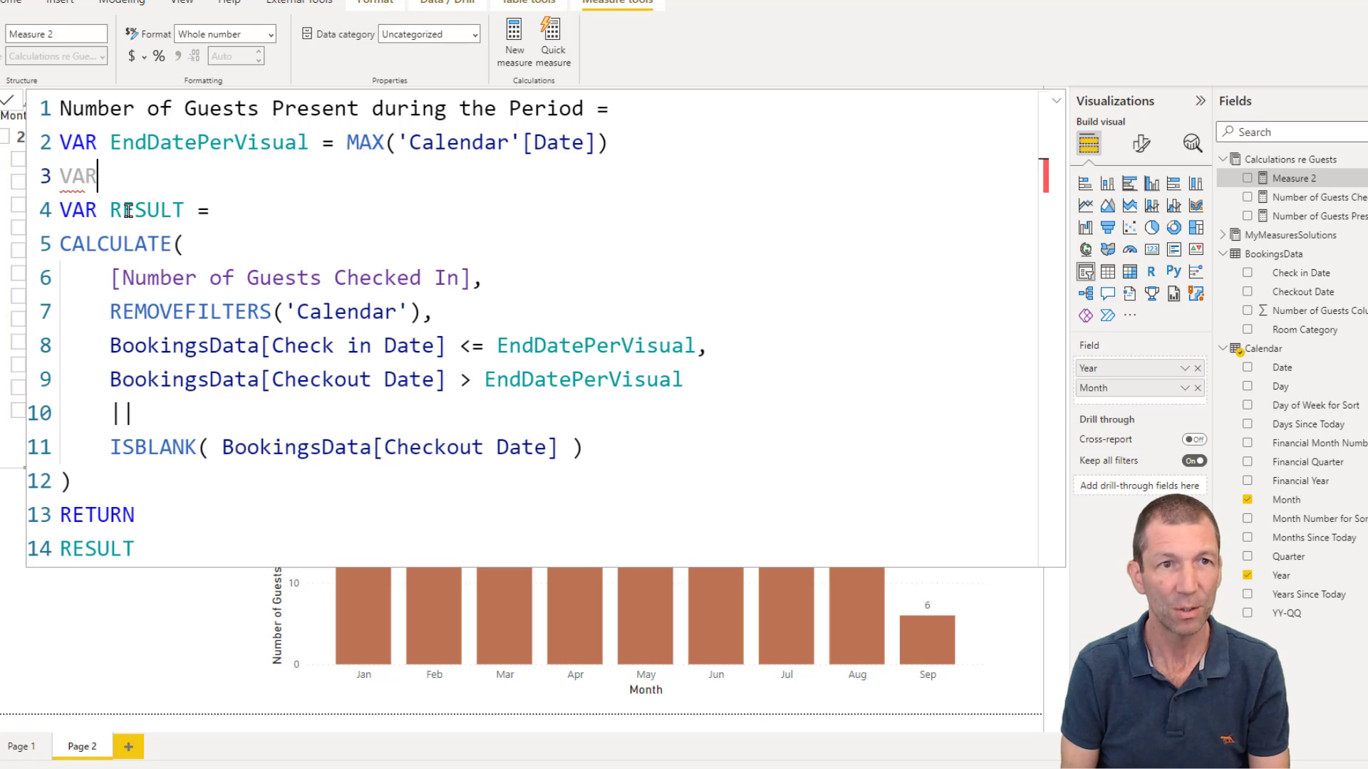
type("Start")
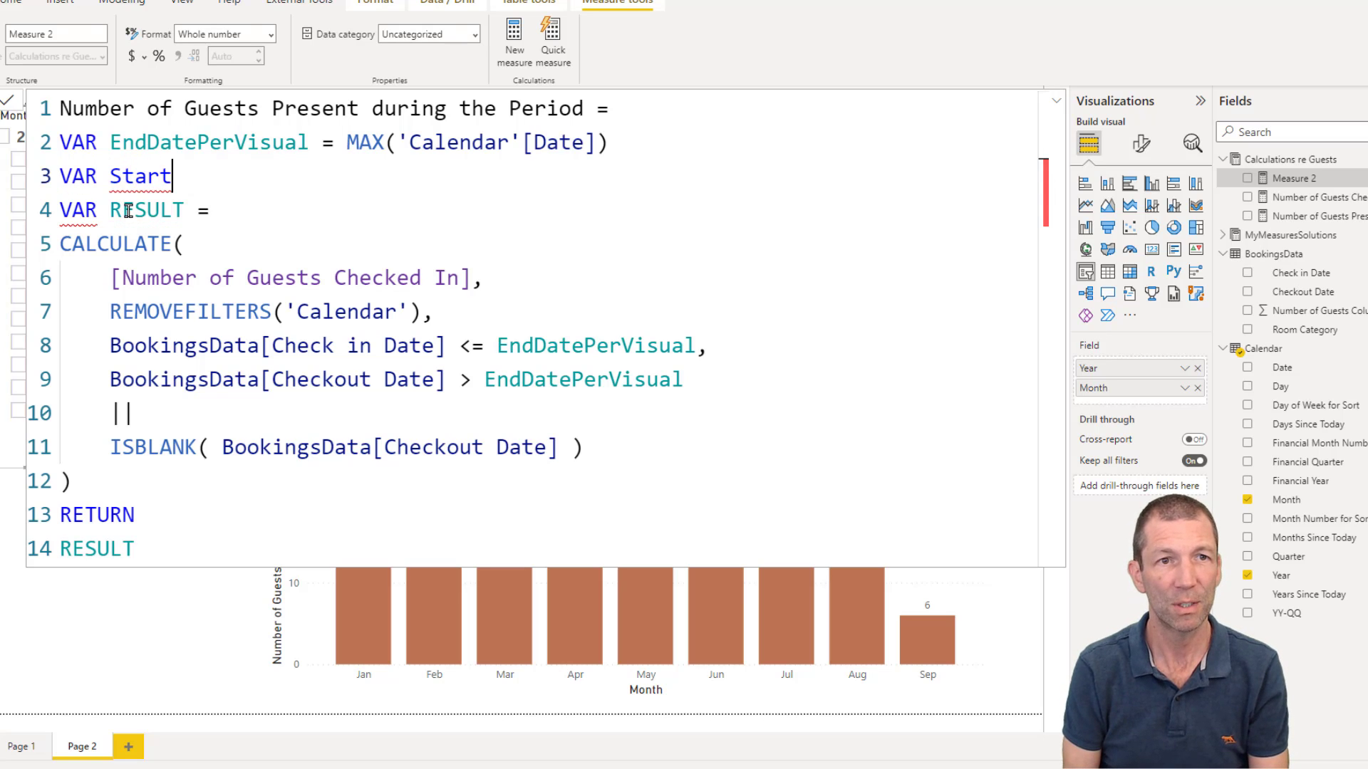
type("DatePerVisu")
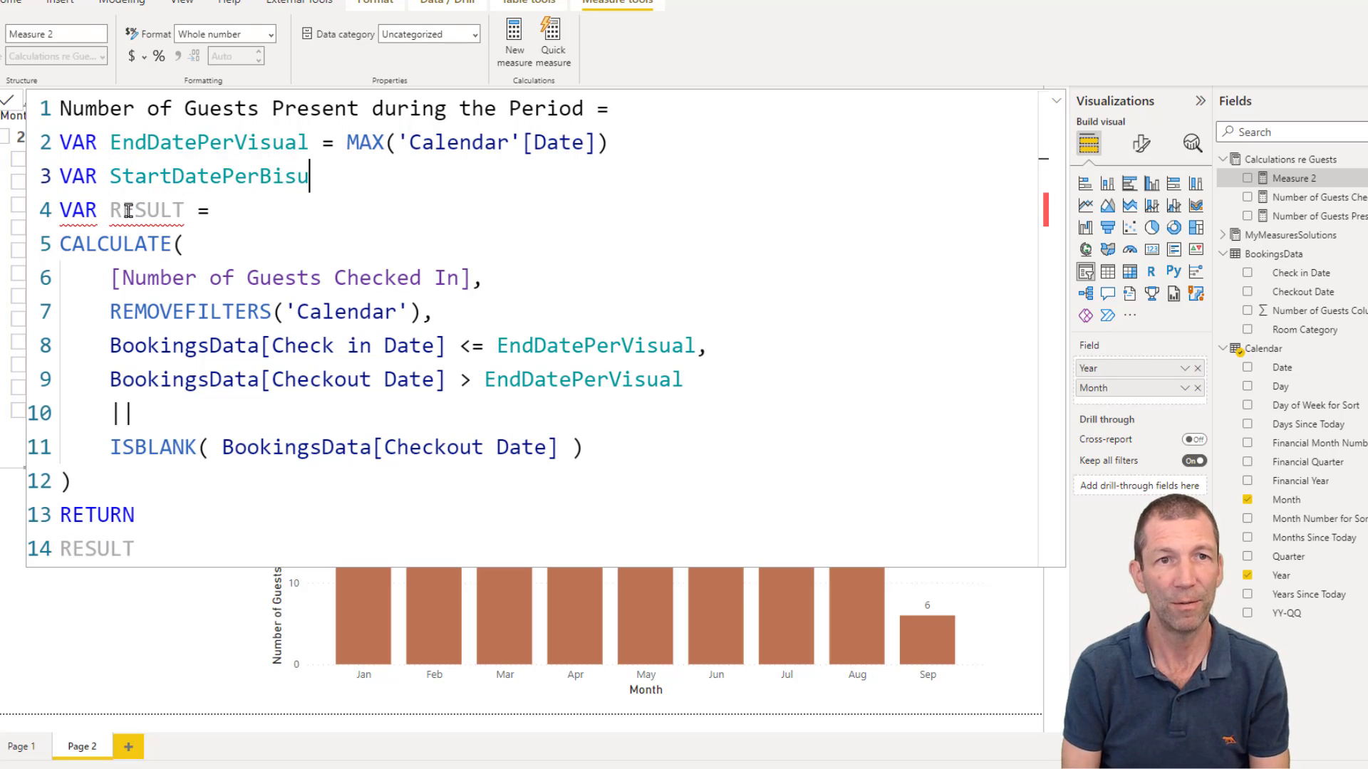
key("BackSpace")
key("BackSpace")
key("BackSpace")
type("isual =")
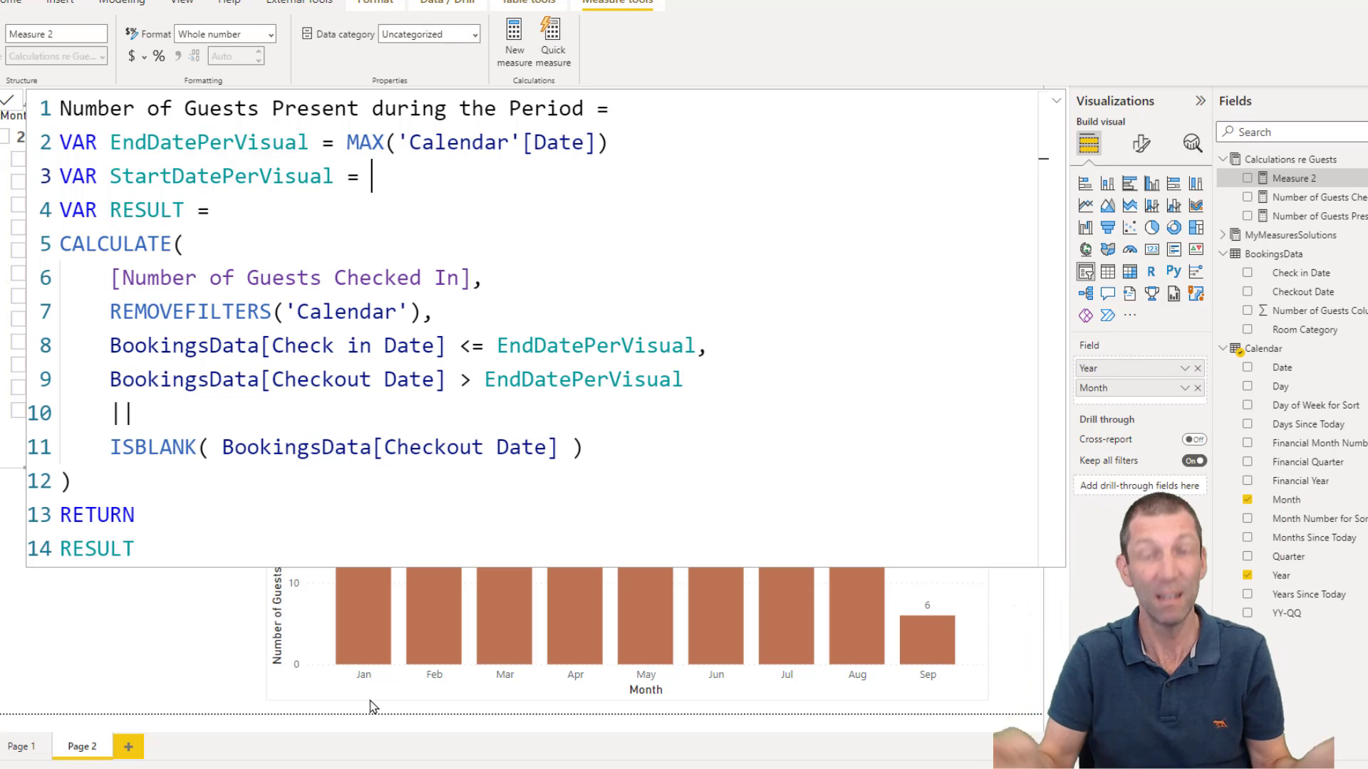
type("Min(")
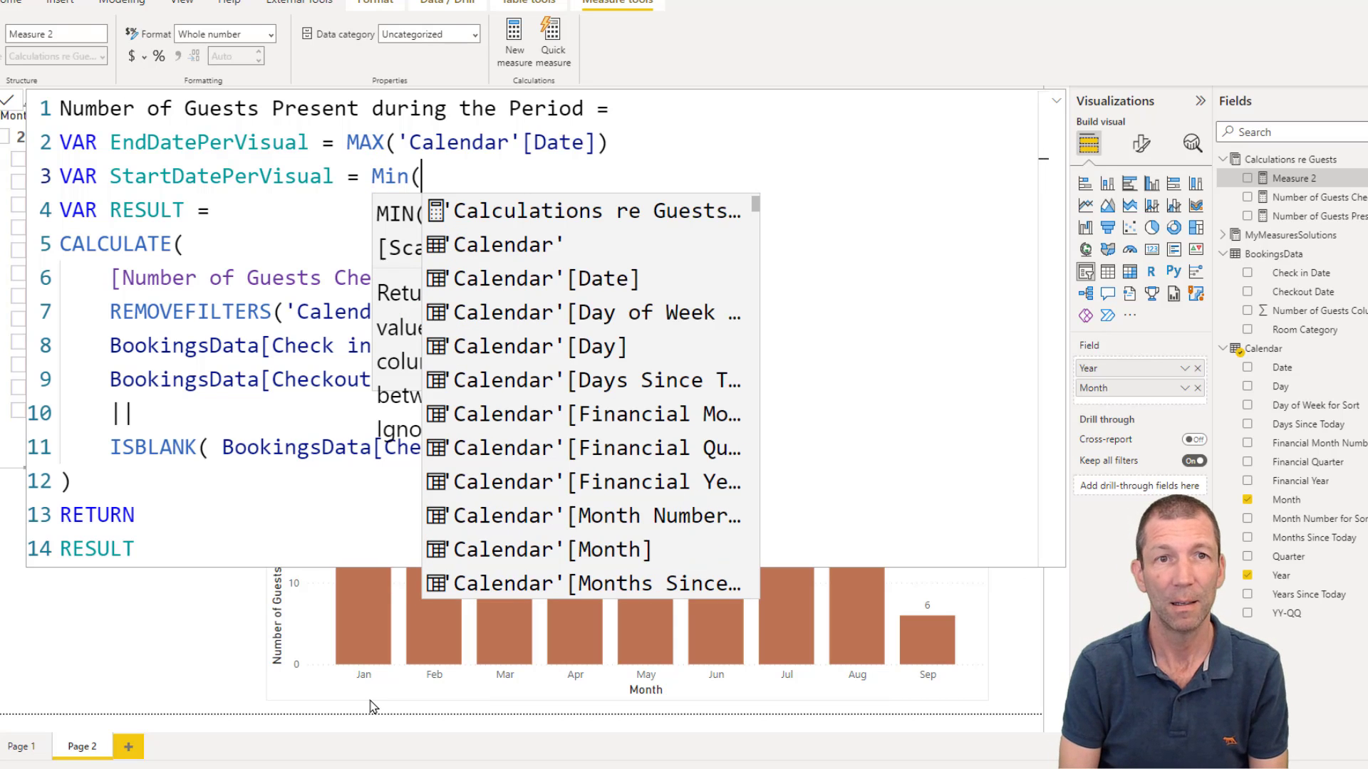
type("cal")
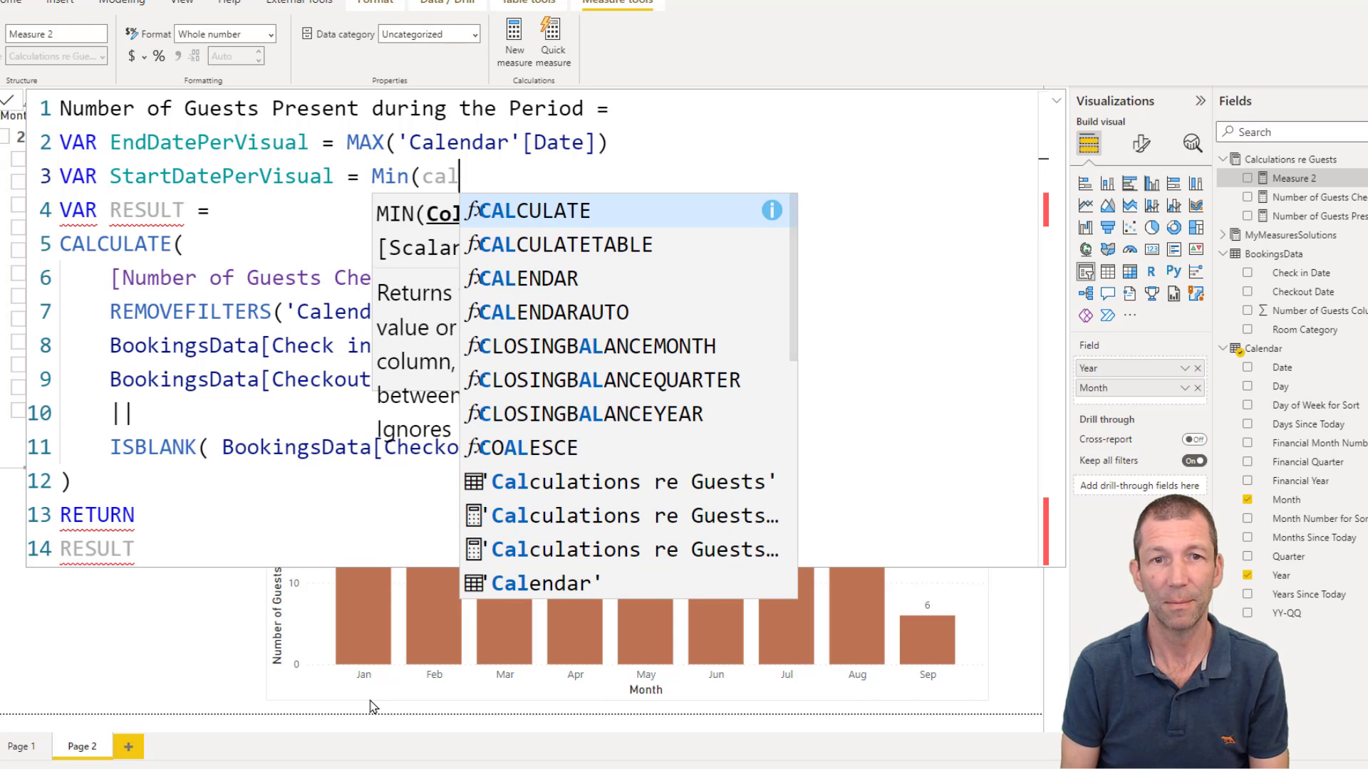
type("en")
key("Down")
key("Down")
key("Down")
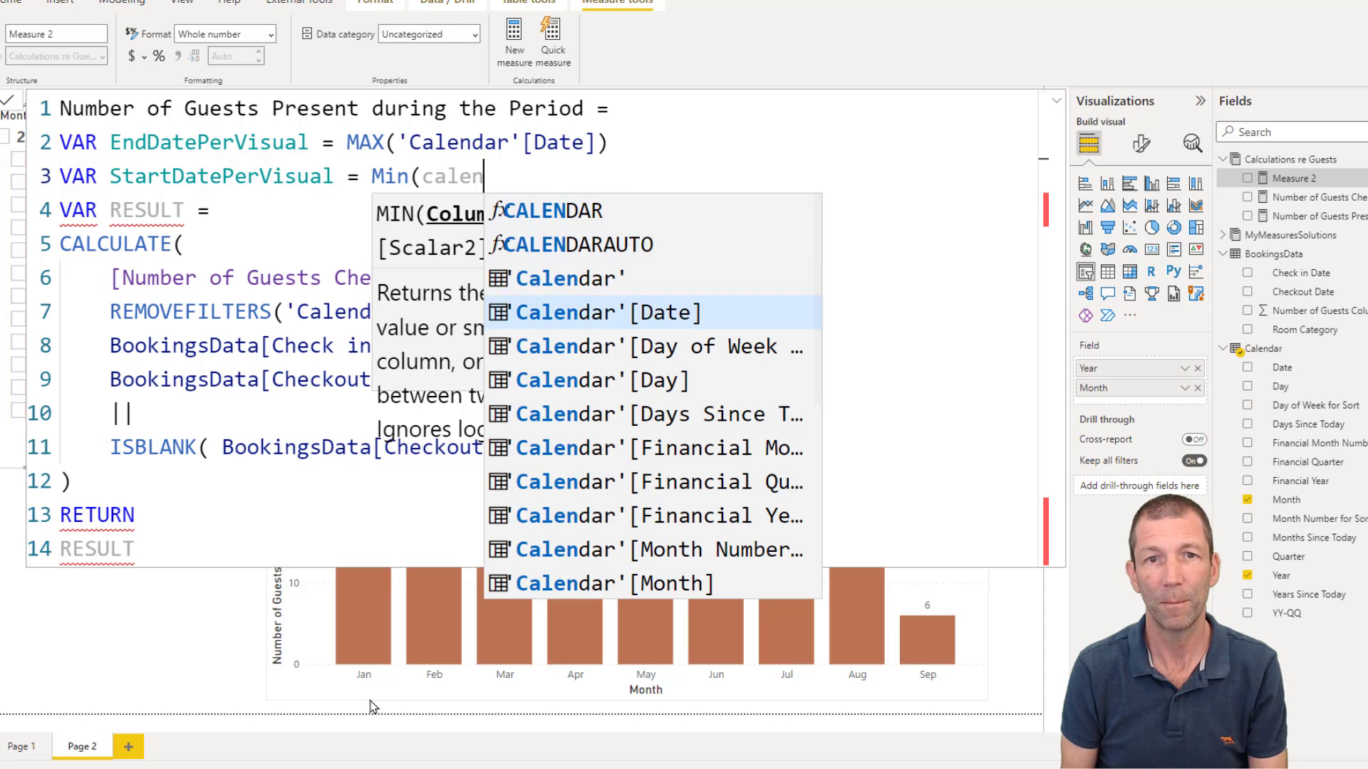
key("Tab")
Replace EndDatePerVisual with StartDatePerVisual in the Checkout Date condition and commit the measure.
type(")")
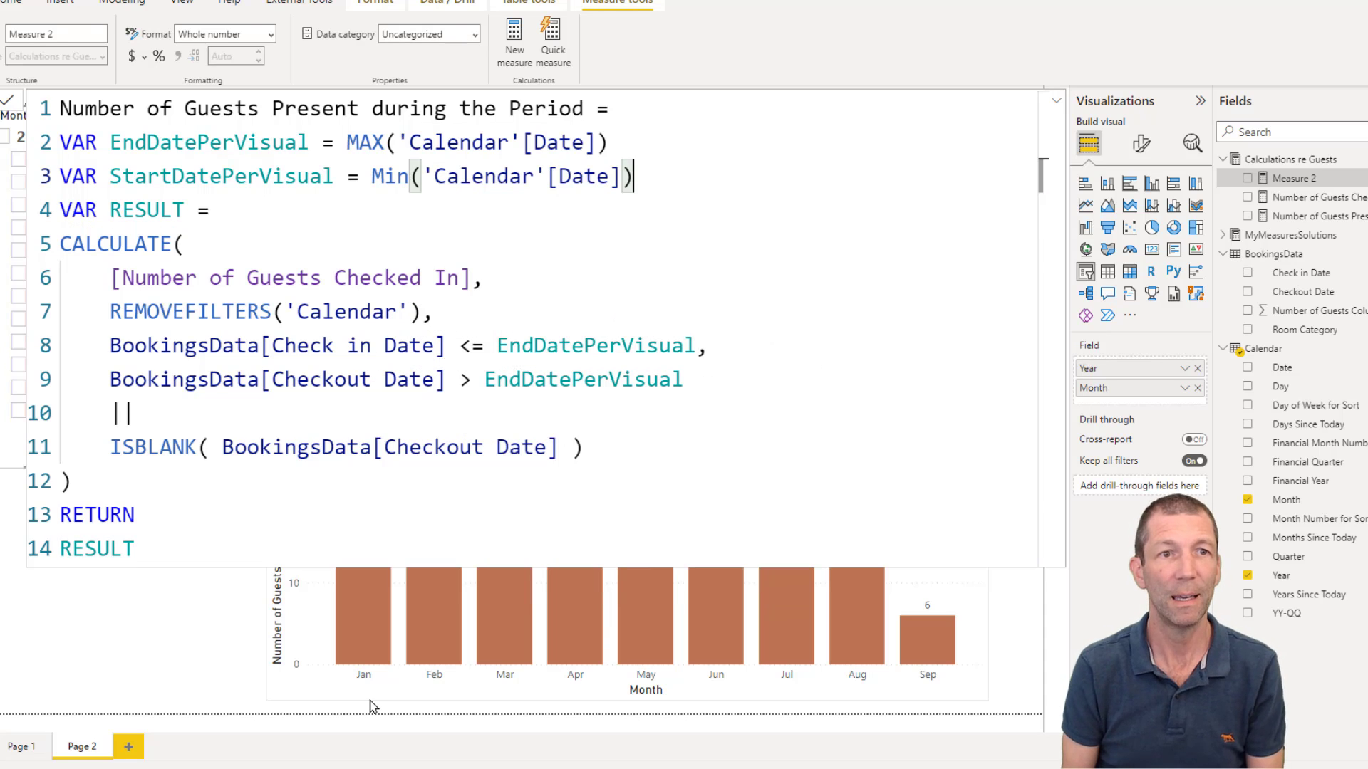
key("Down")
key("Down")
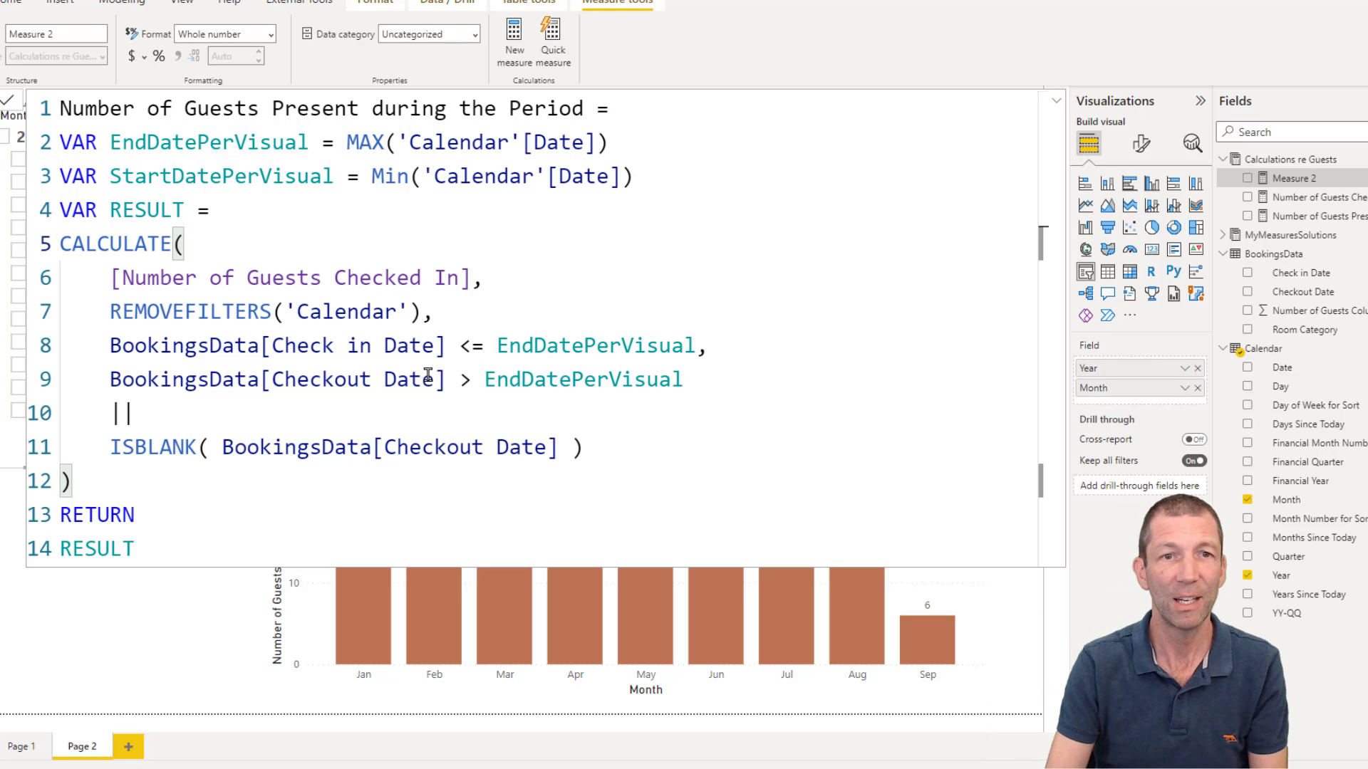
double_click(527, 377)
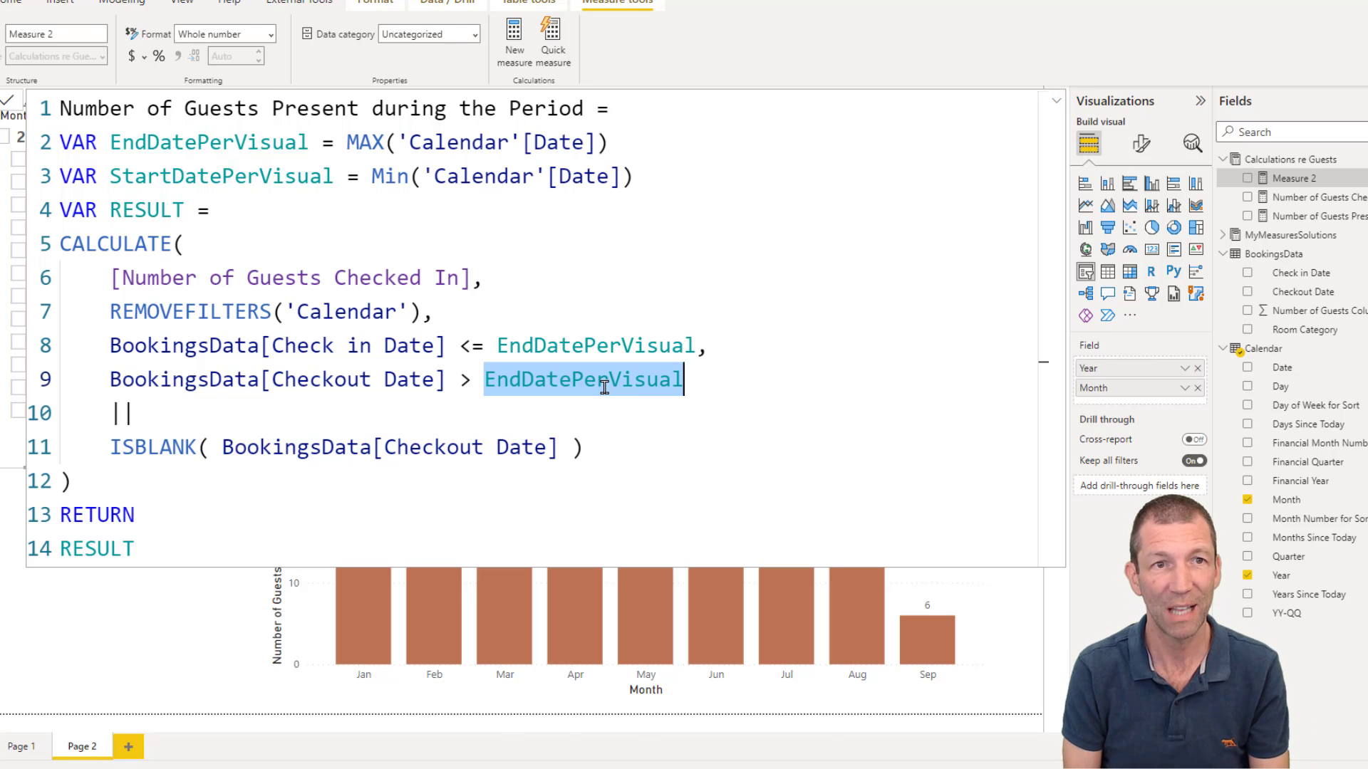
type("StartDatePerVisual")
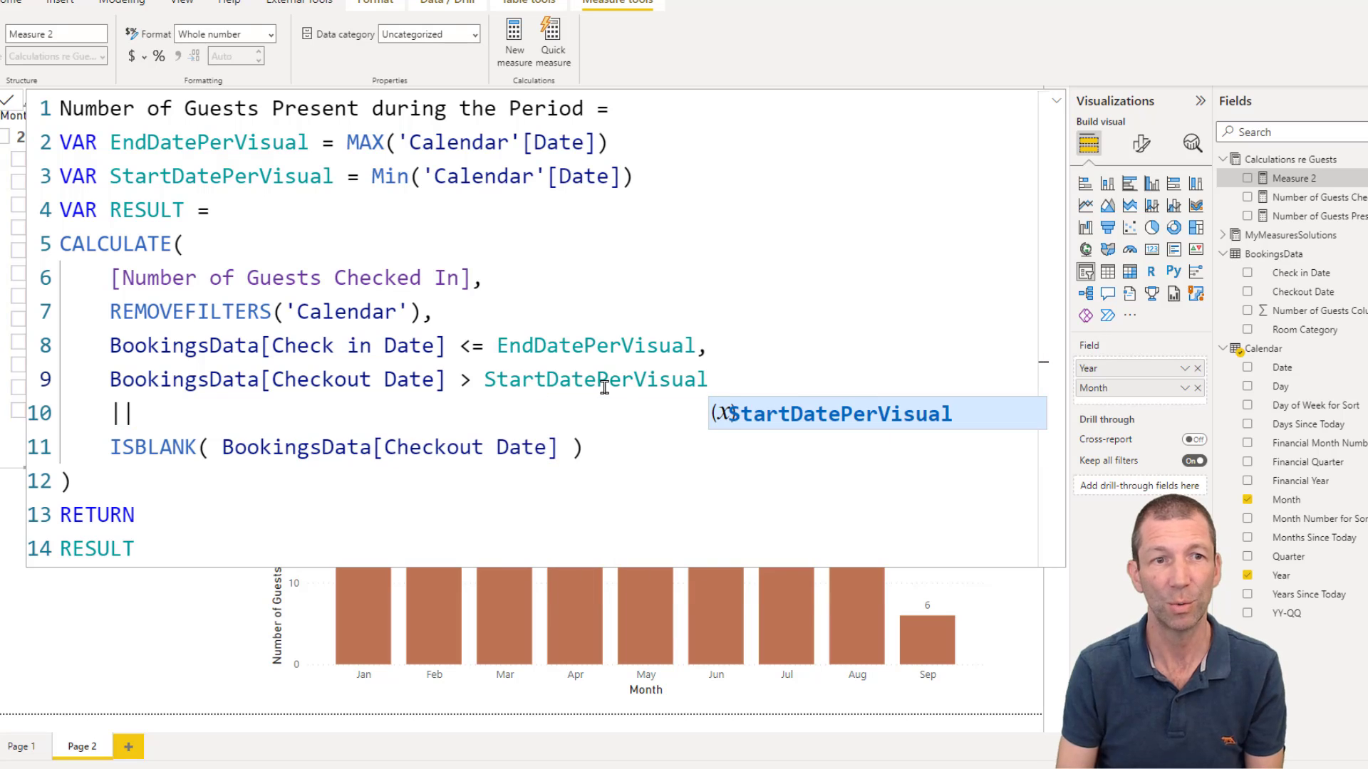
left_click(316, 536)
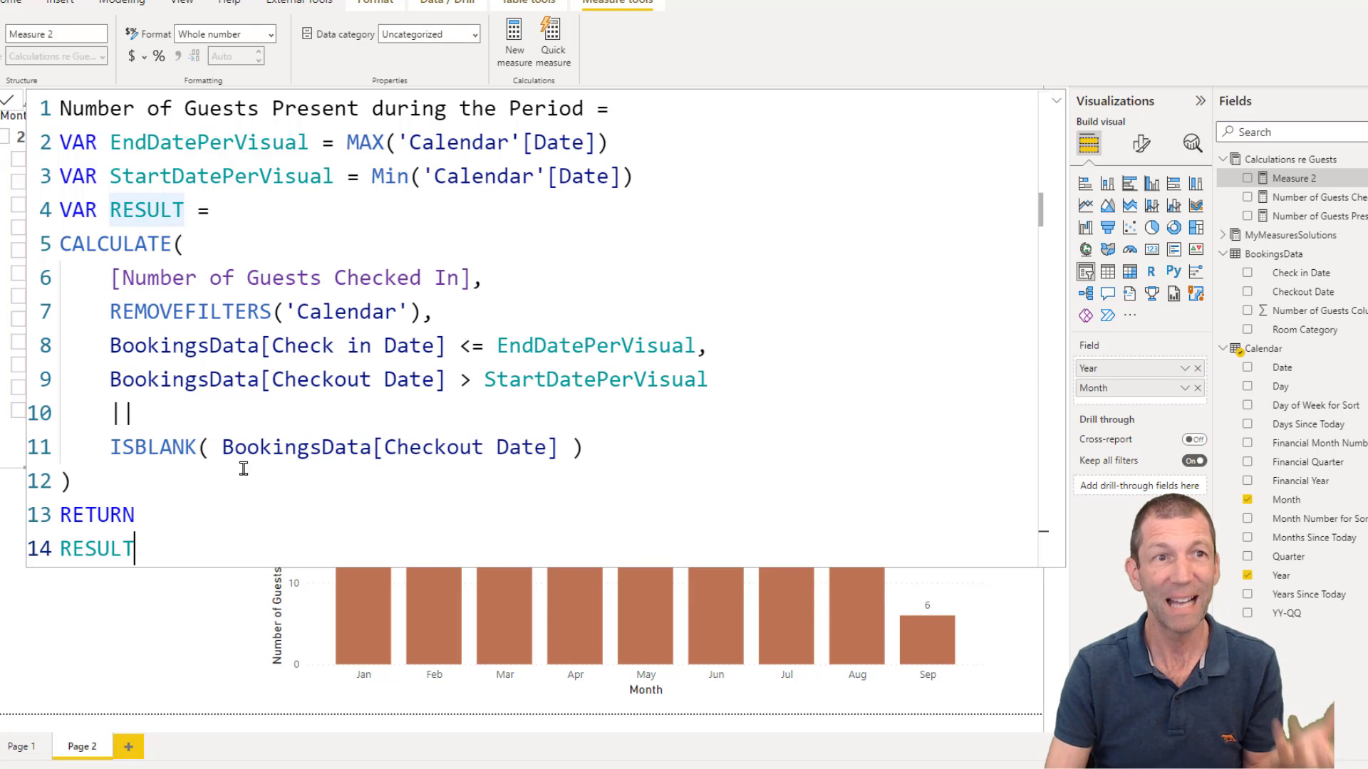
left_click(8, 104)
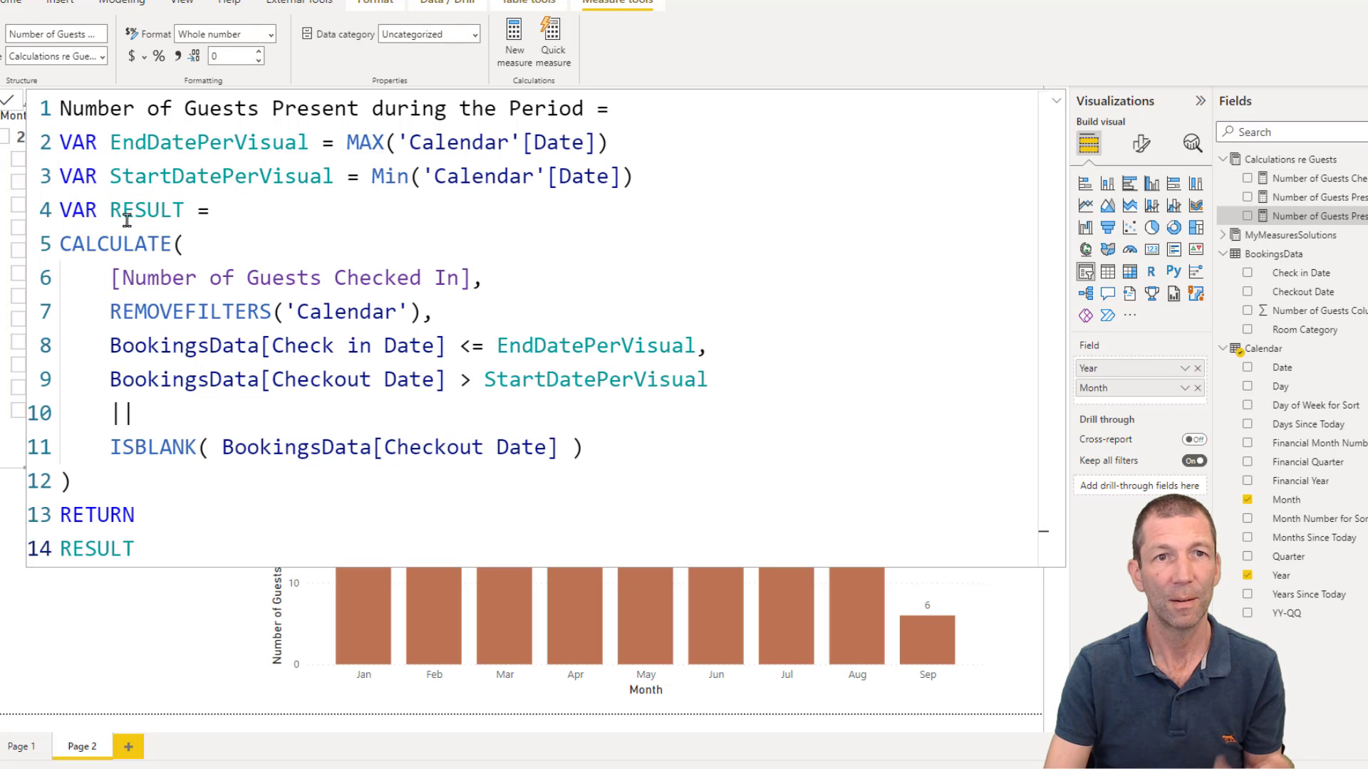
left_click(189, 644)
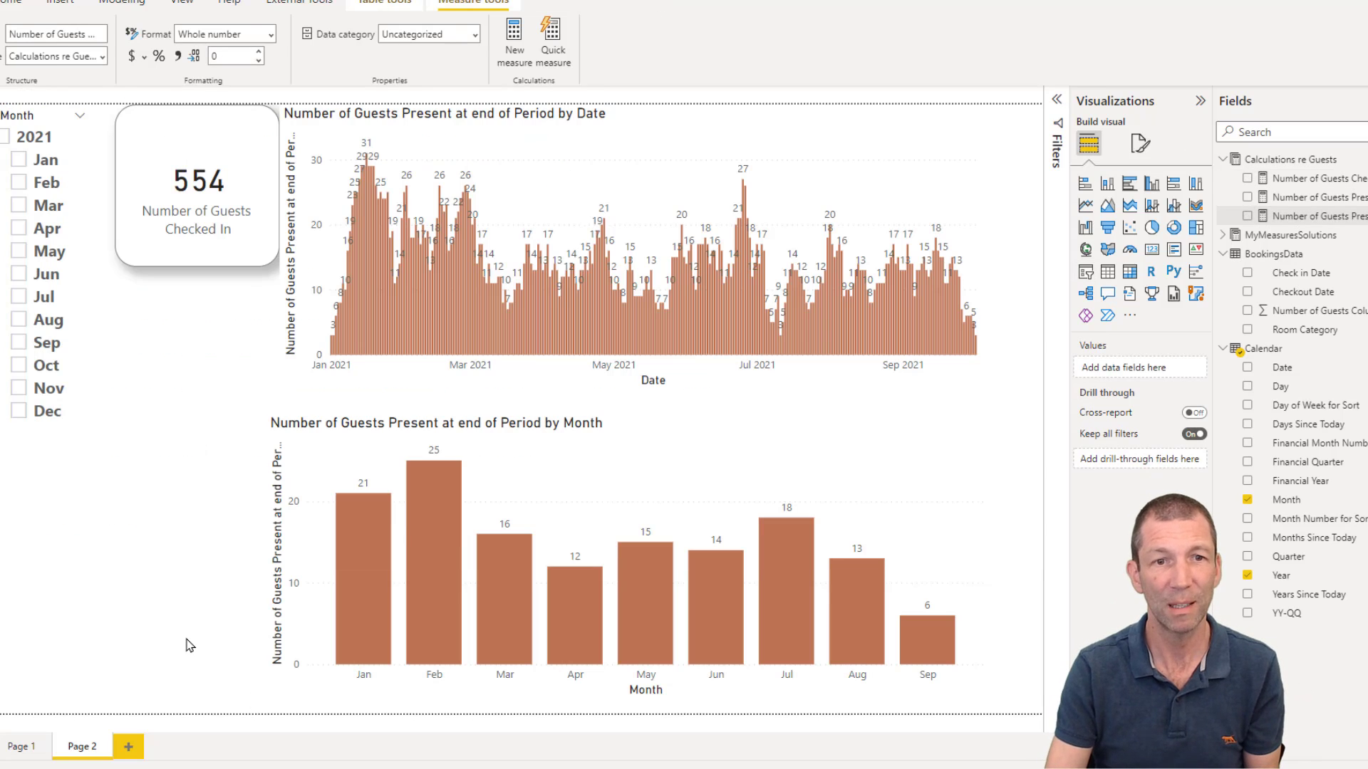
Switch the monthly bar chart from the end-of-period measure to Number of Guests Present during the Period.
left_click(630, 450)
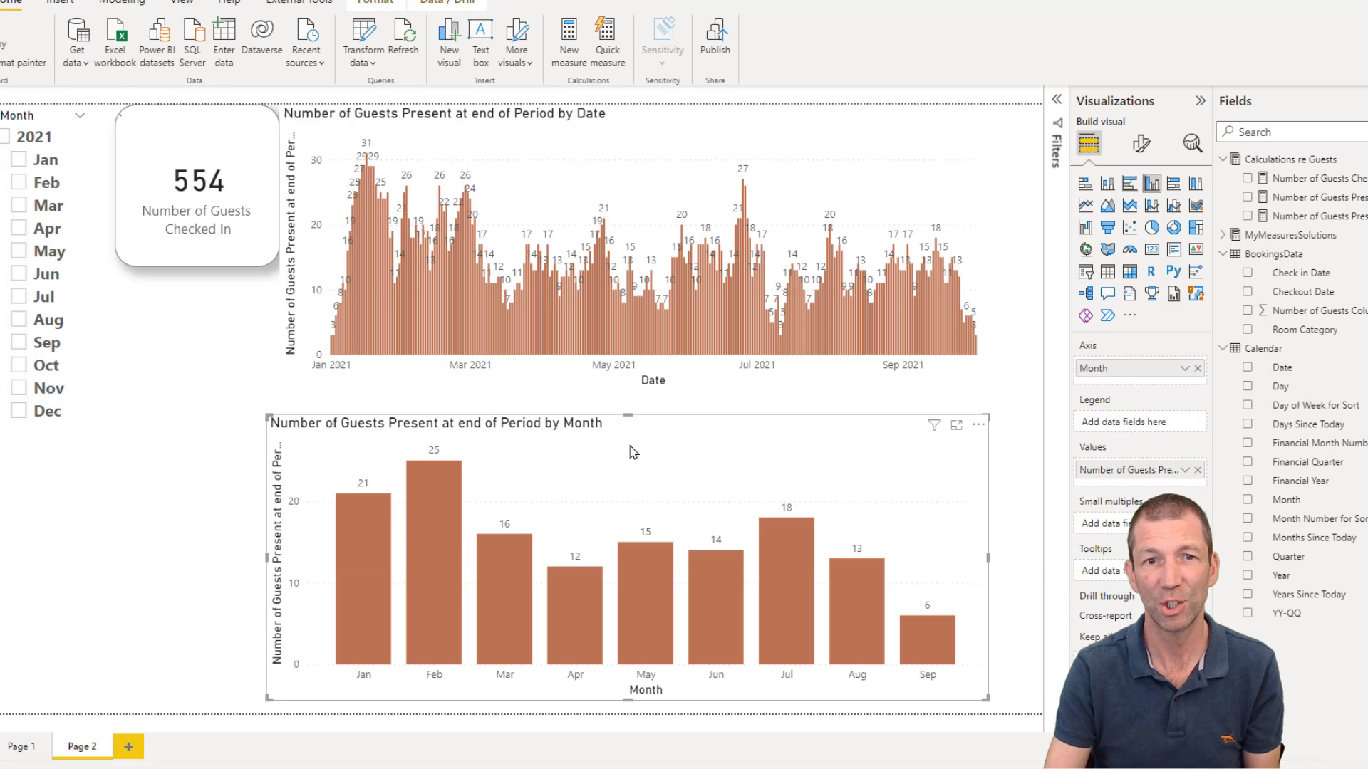
left_click(1246, 198)
left_click(1246, 216)
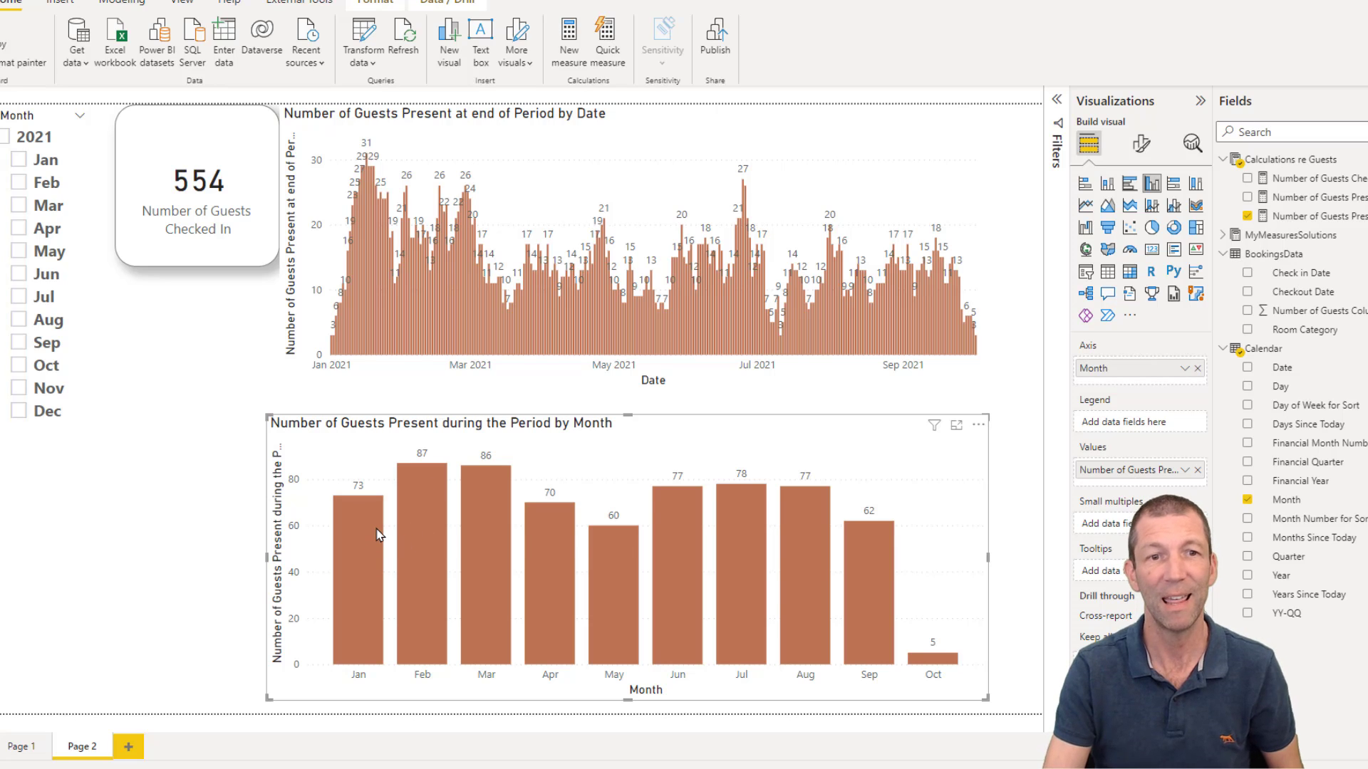
mouse_move(373, 544)
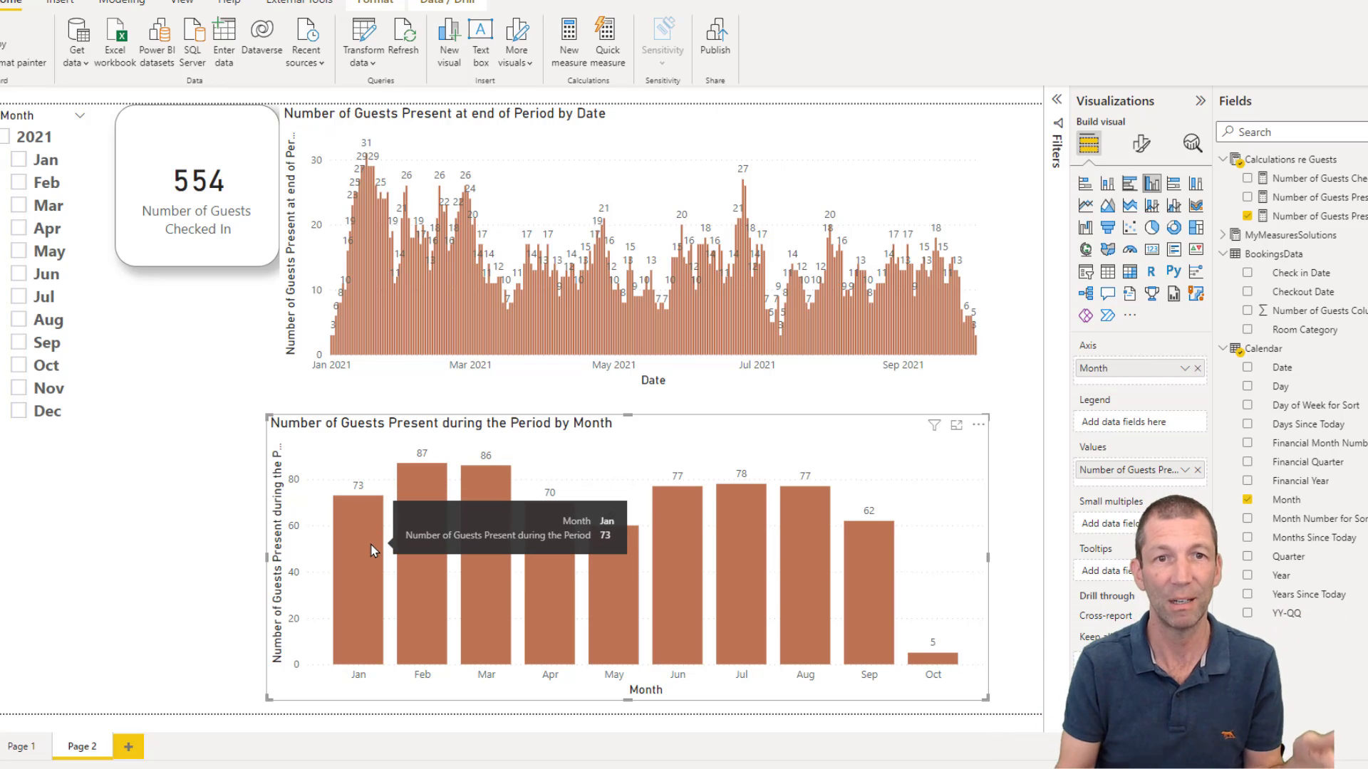
mouse_move(426, 511)
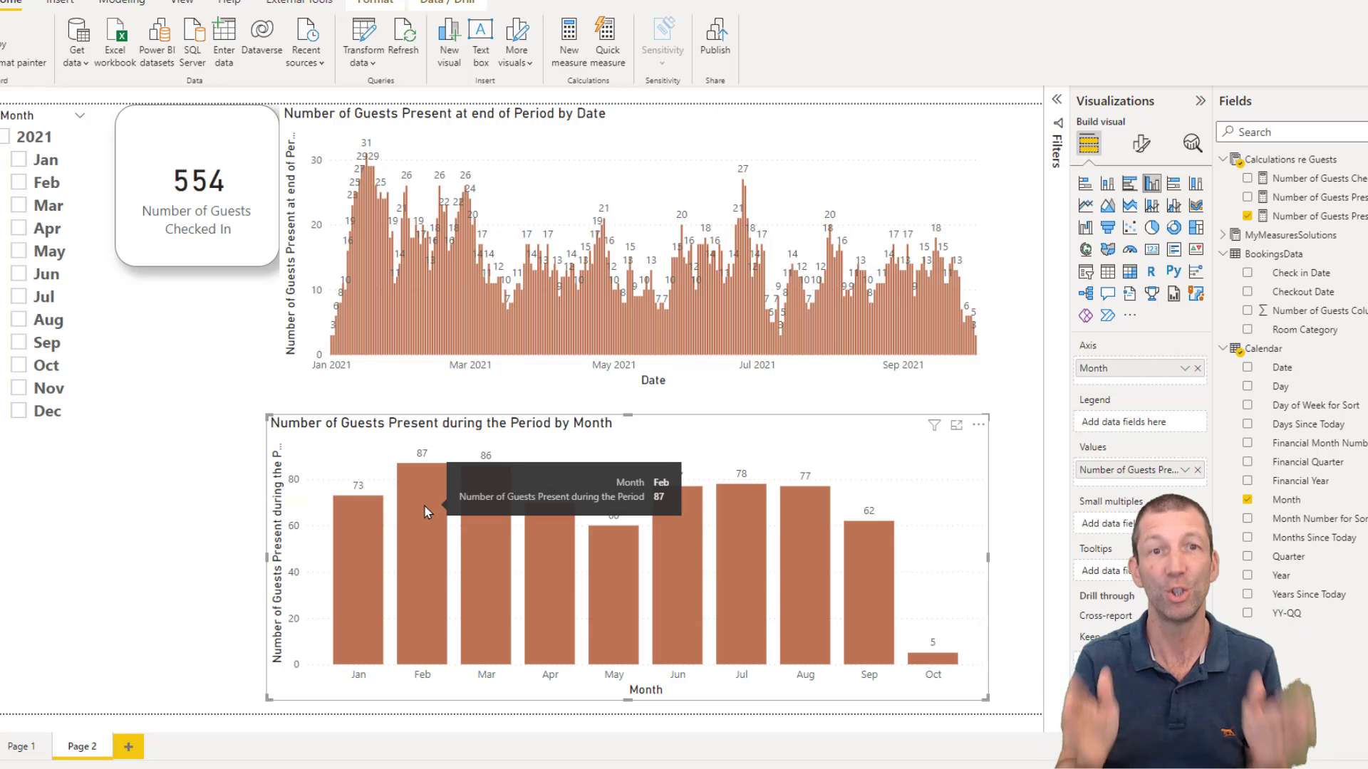